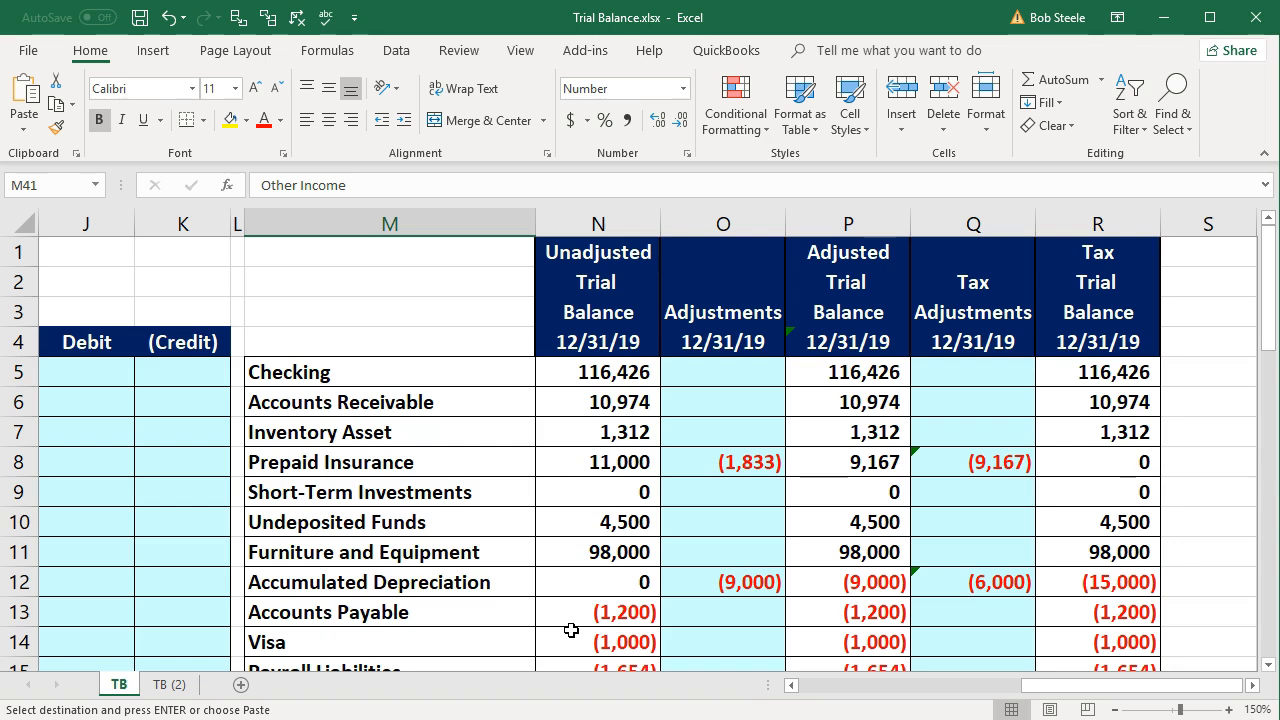
Look over the trial balance accounts in column M from Checking down to Other Income
left_click(384, 378)
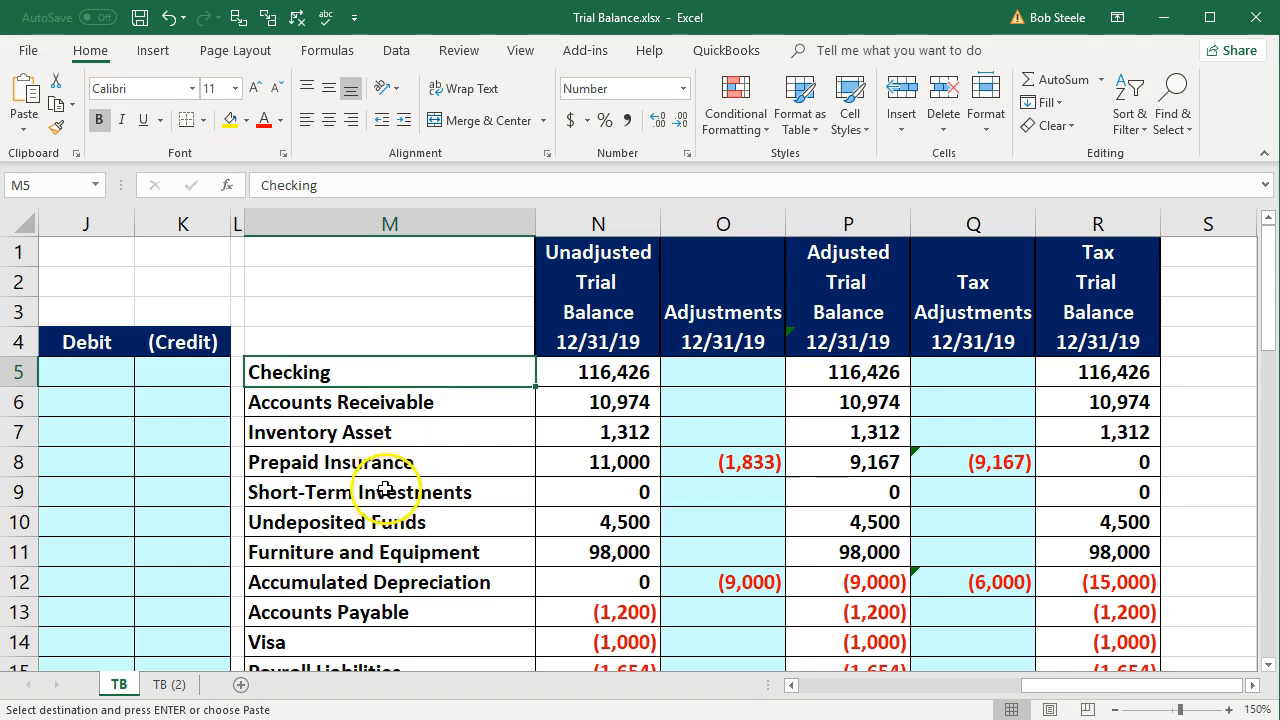
scroll(386, 471, "down", 4)
scroll(390, 495, "down", 6)
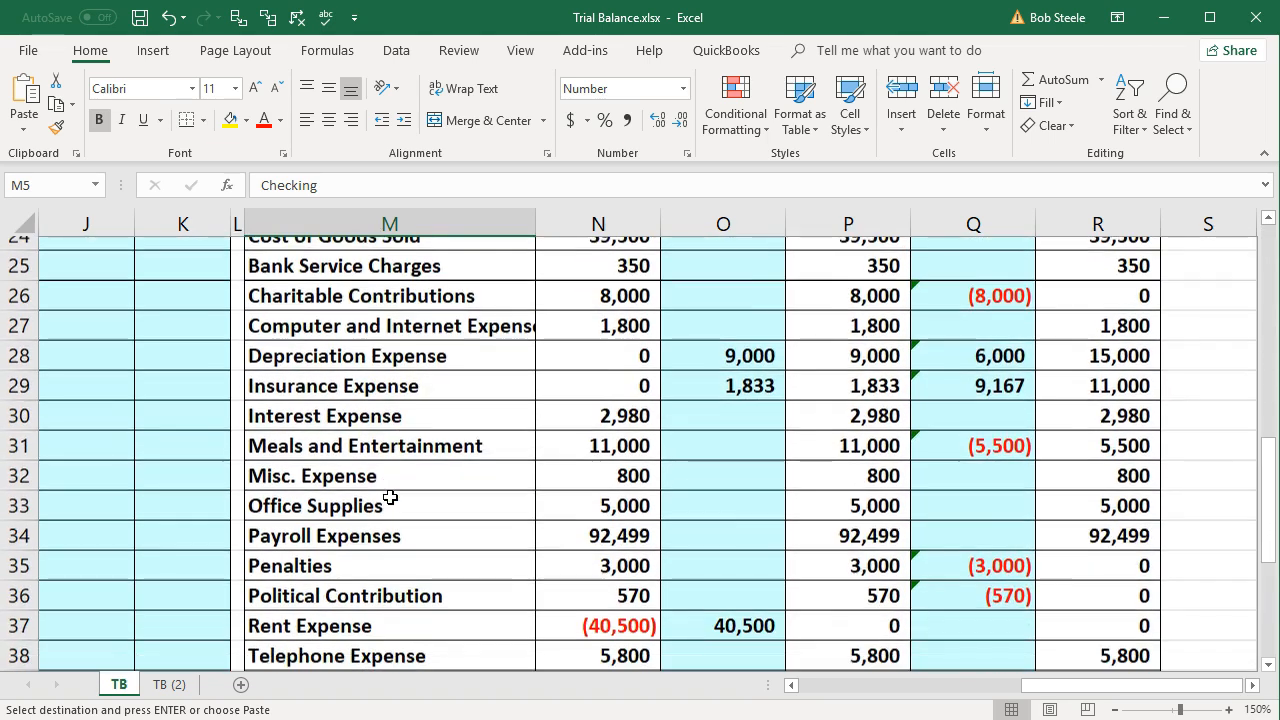
left_click(404, 541)
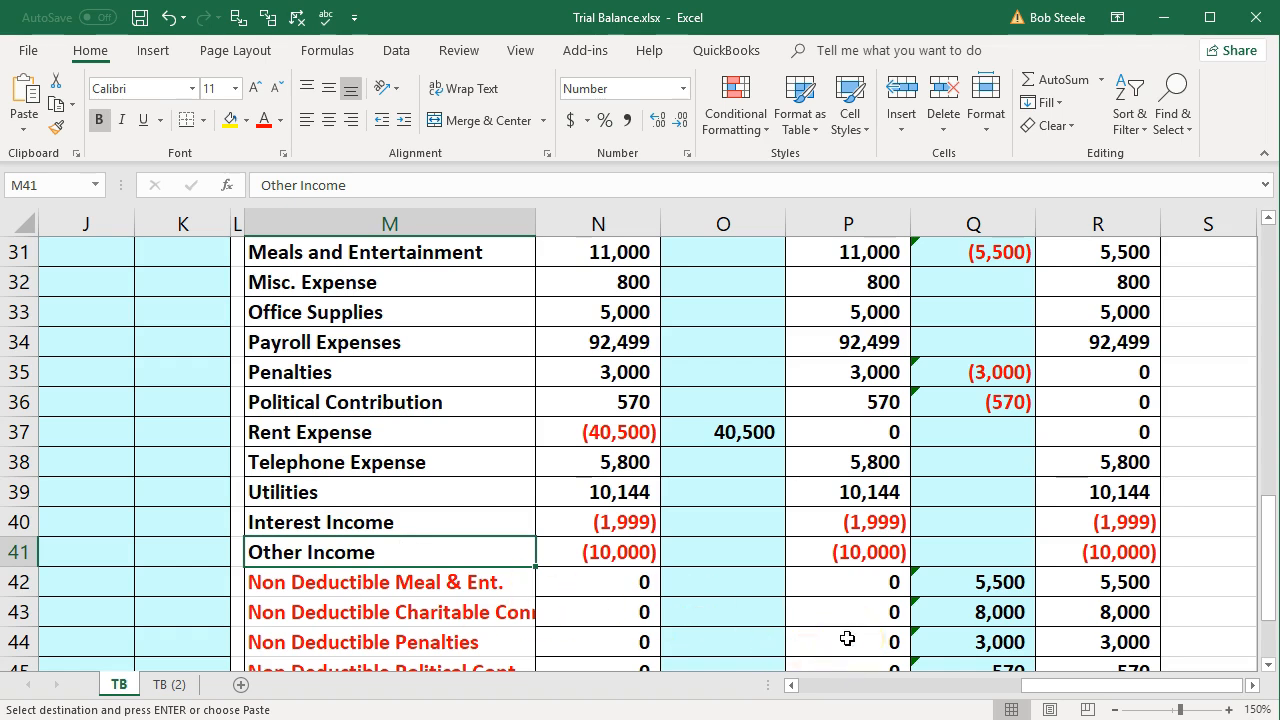
scroll(700, 629, "up", 3)
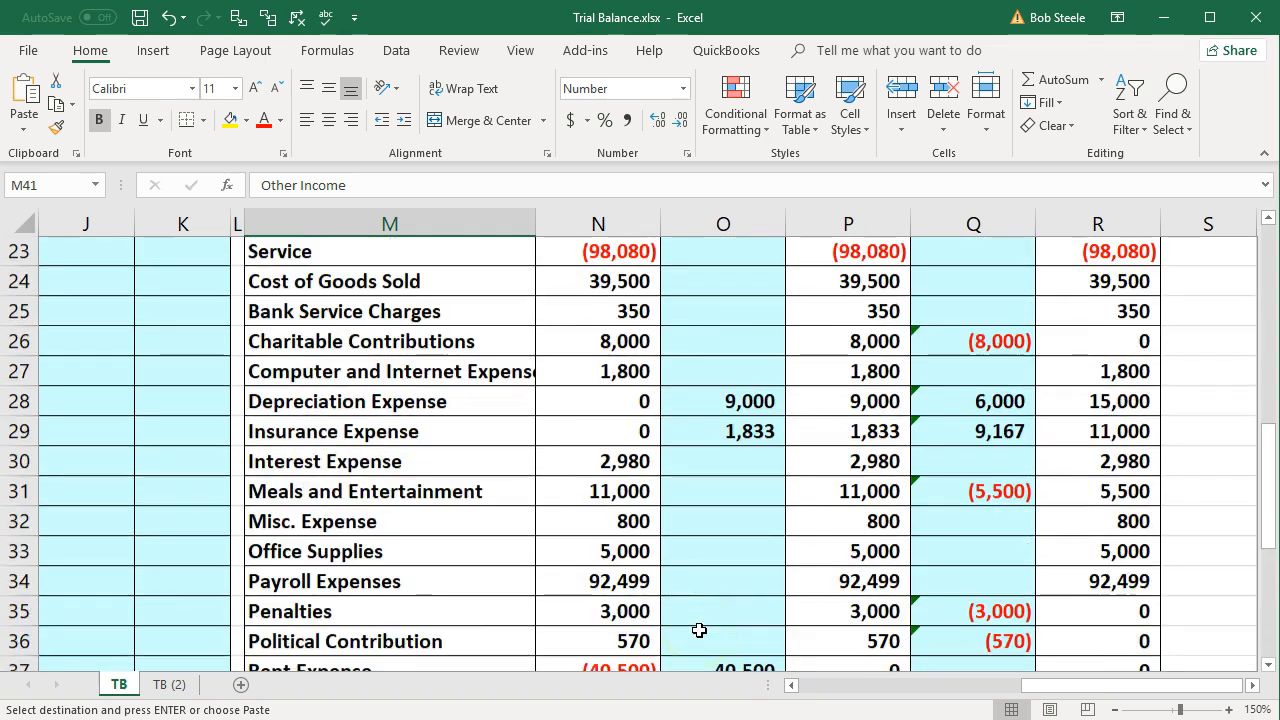
scroll(699, 629, "up", 7)
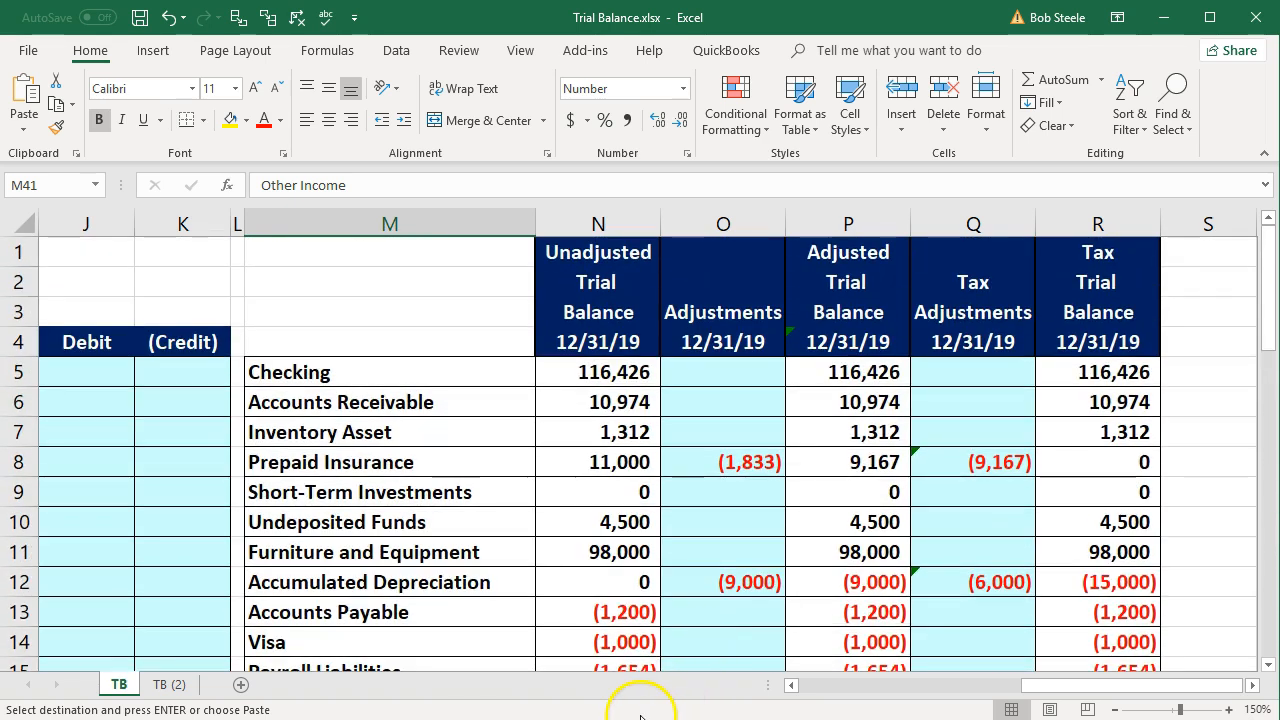
Fill the Checking account name cell M5 with yellow
left_click(450, 371)
right_click(455, 375)
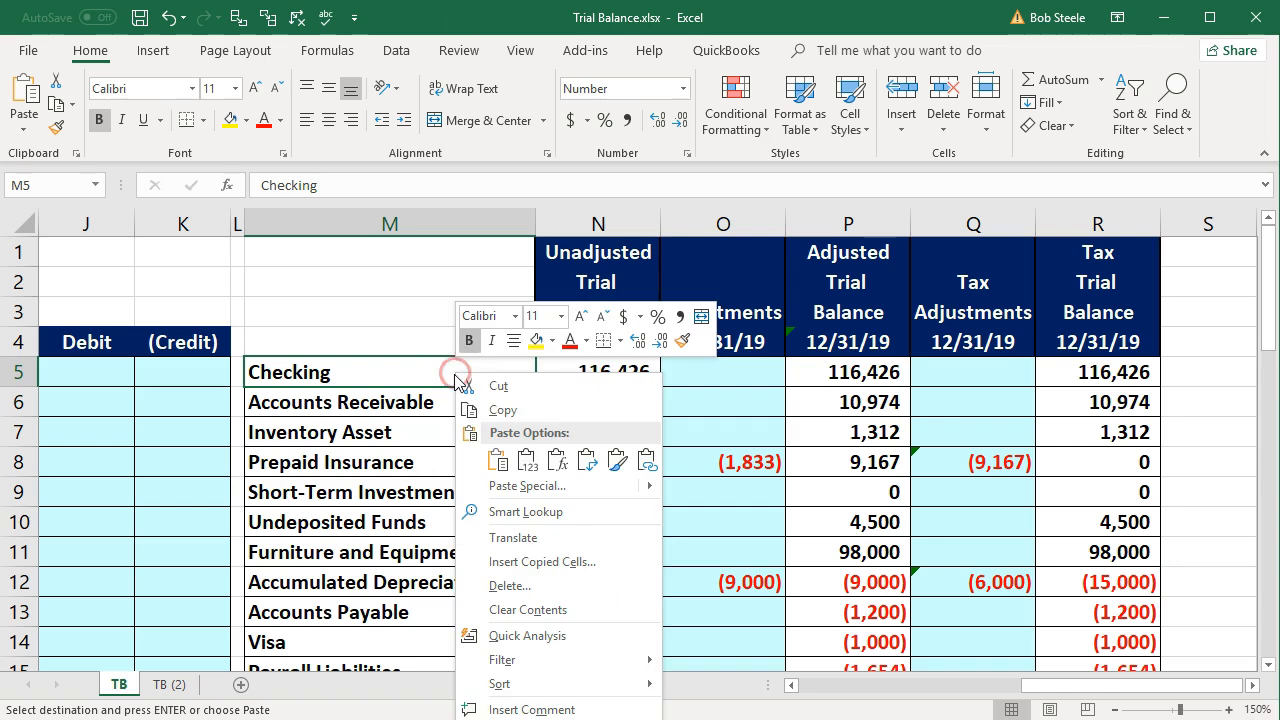
left_click(536, 341)
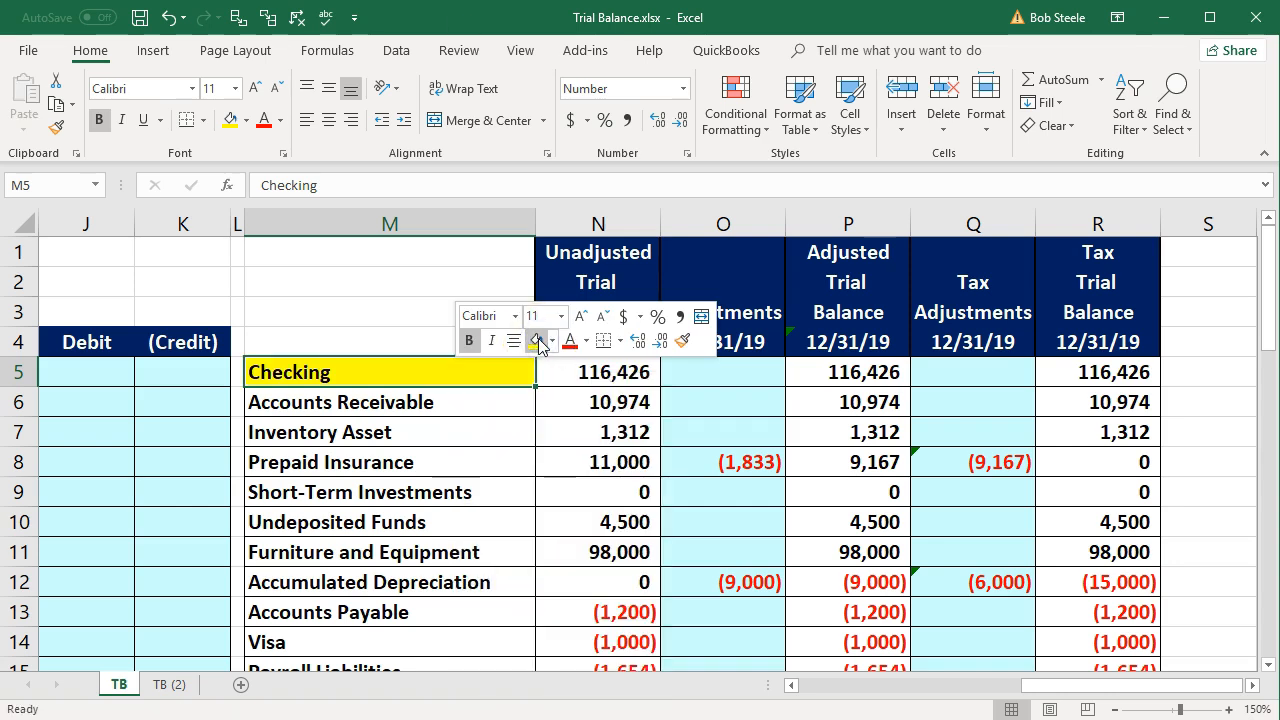
Fill the Furniture and Equipment and Accumulated Depreciation account name cells in column M with yellow
left_click(463, 551)
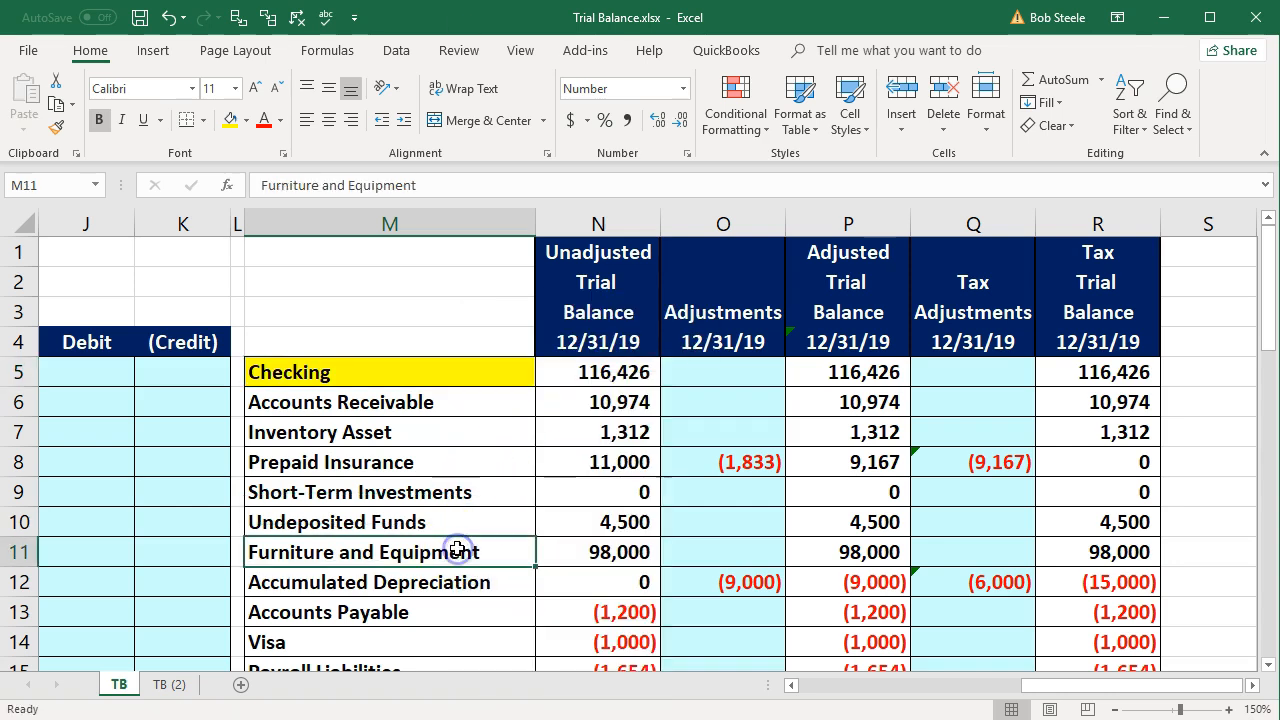
scroll(457, 548, "down", 1)
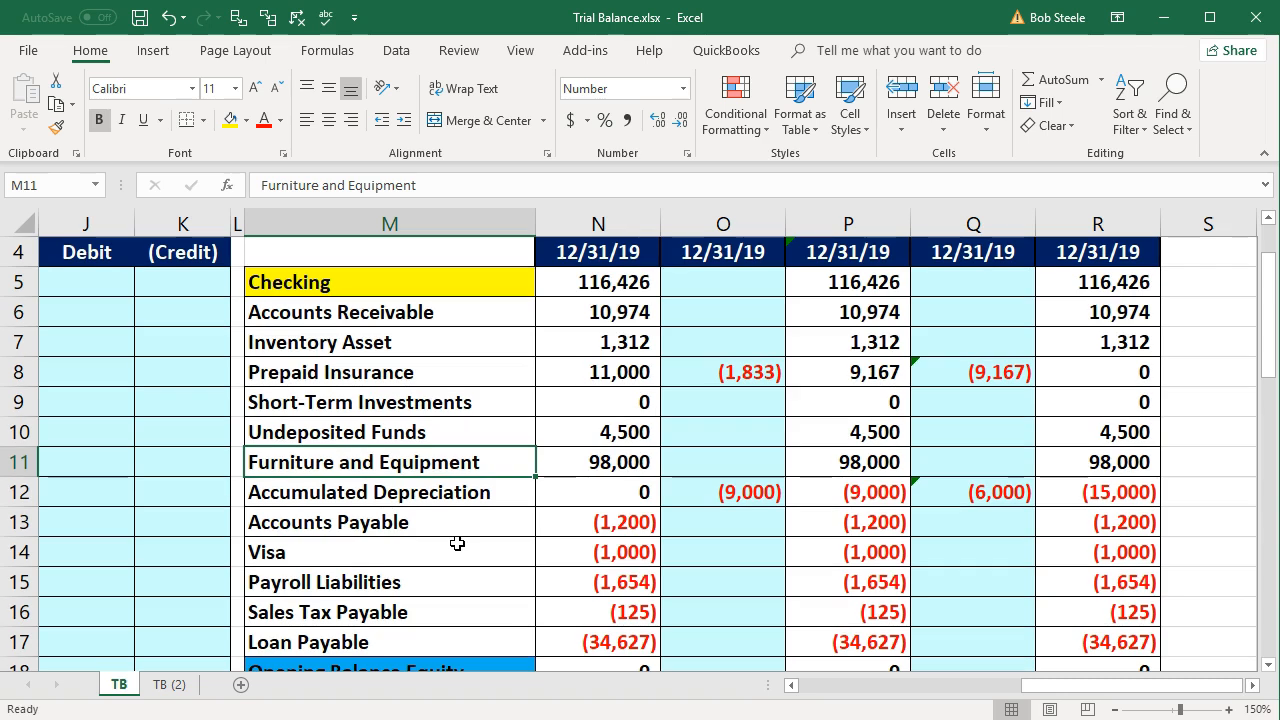
right_click(475, 466)
left_click(557, 518)
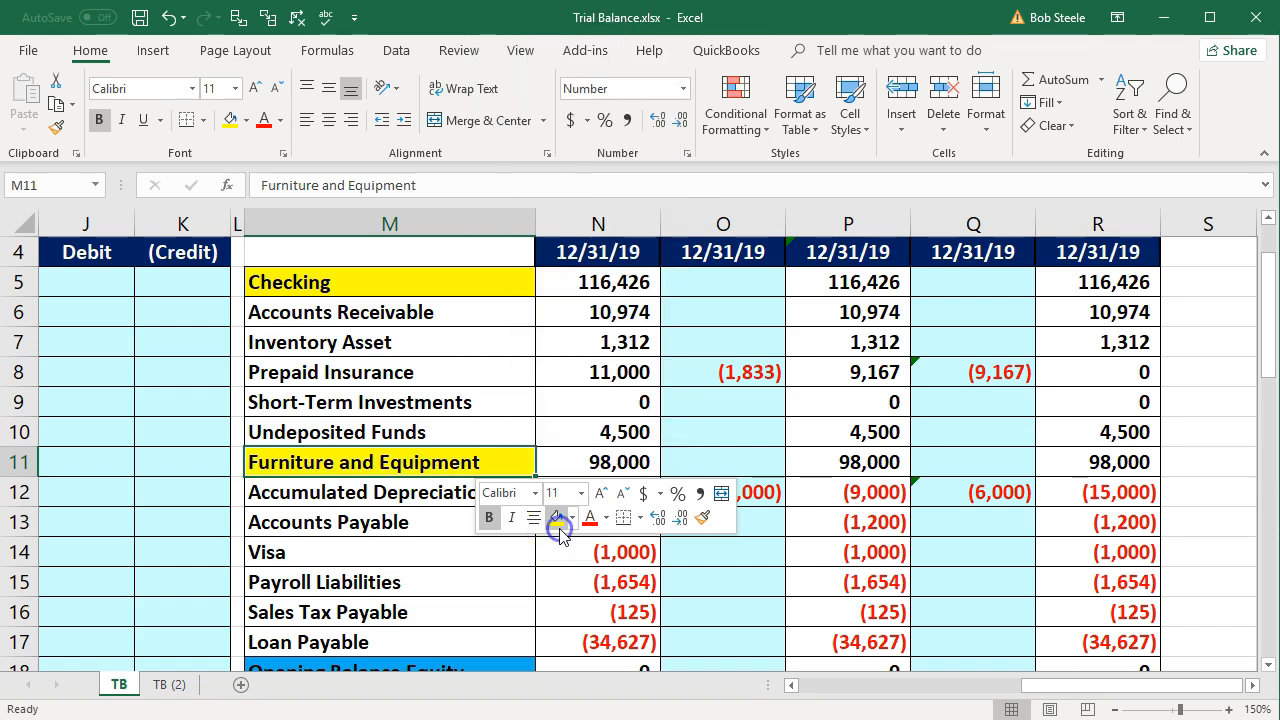
left_click(409, 492)
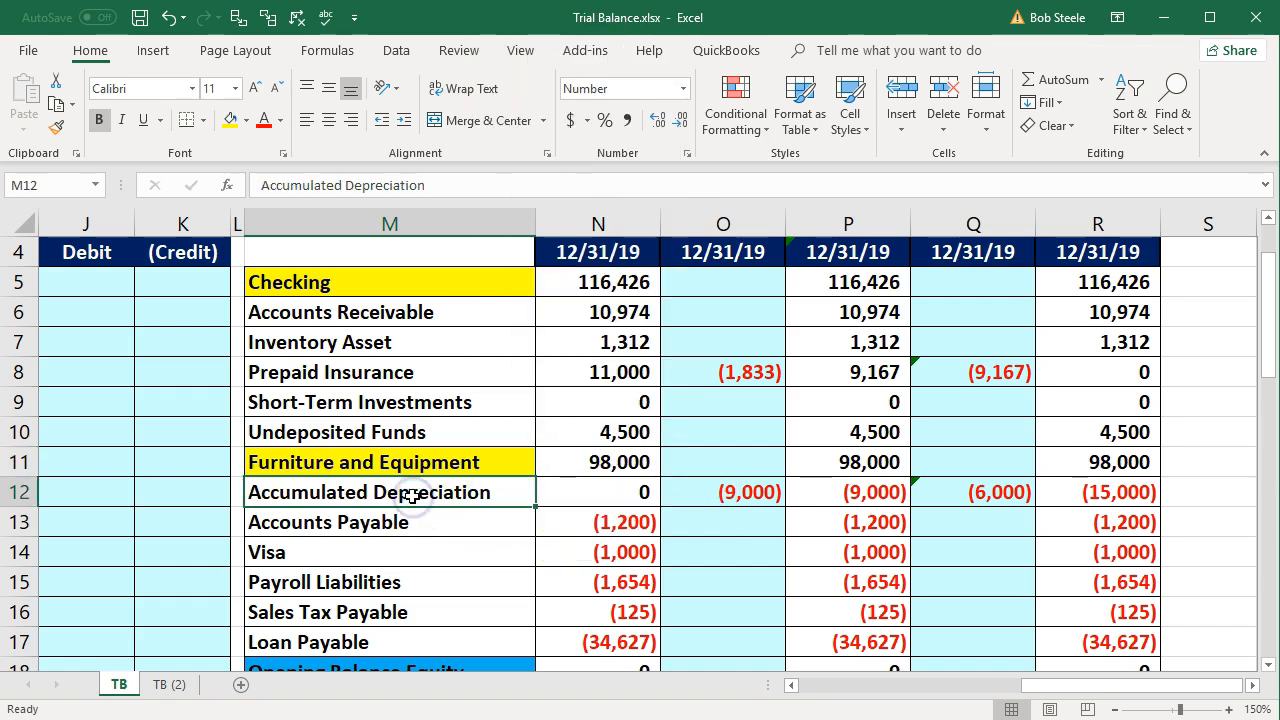
right_click(412, 495)
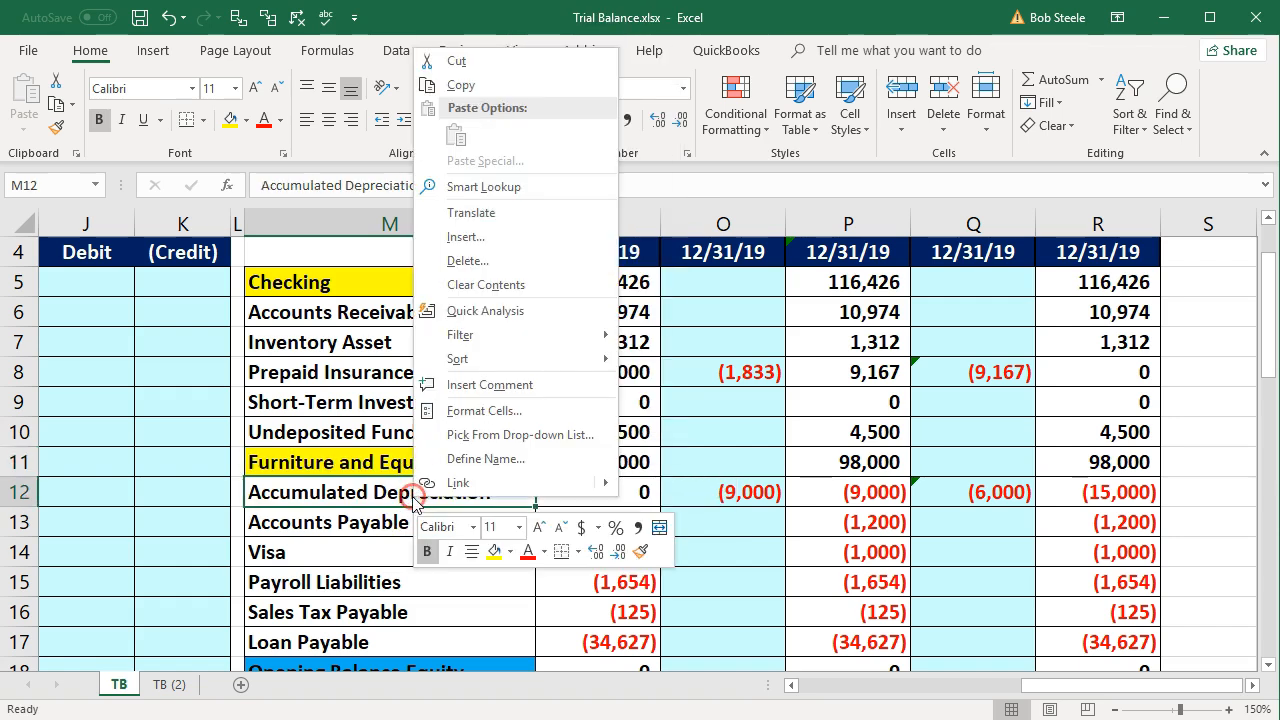
left_click(493, 552)
Fill the Other Income account name cell M41 with yellow
scroll(333, 605, "down", 6)
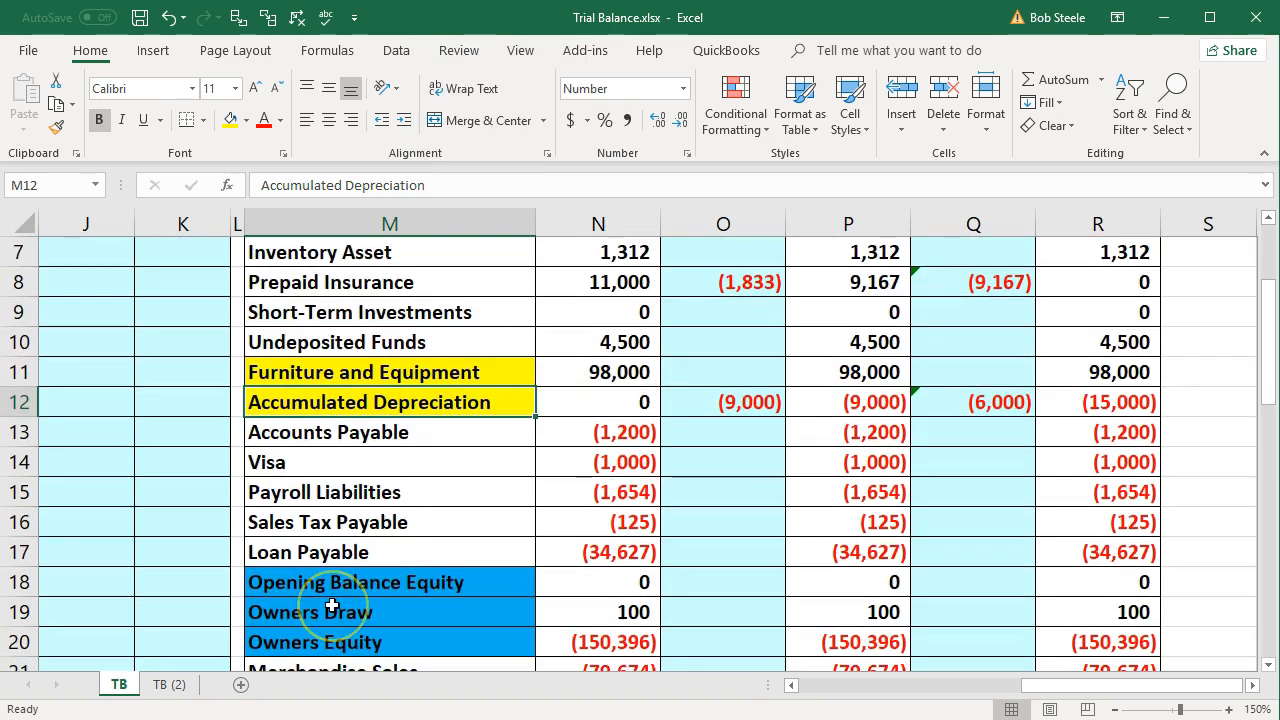
scroll(333, 605, "down", 4)
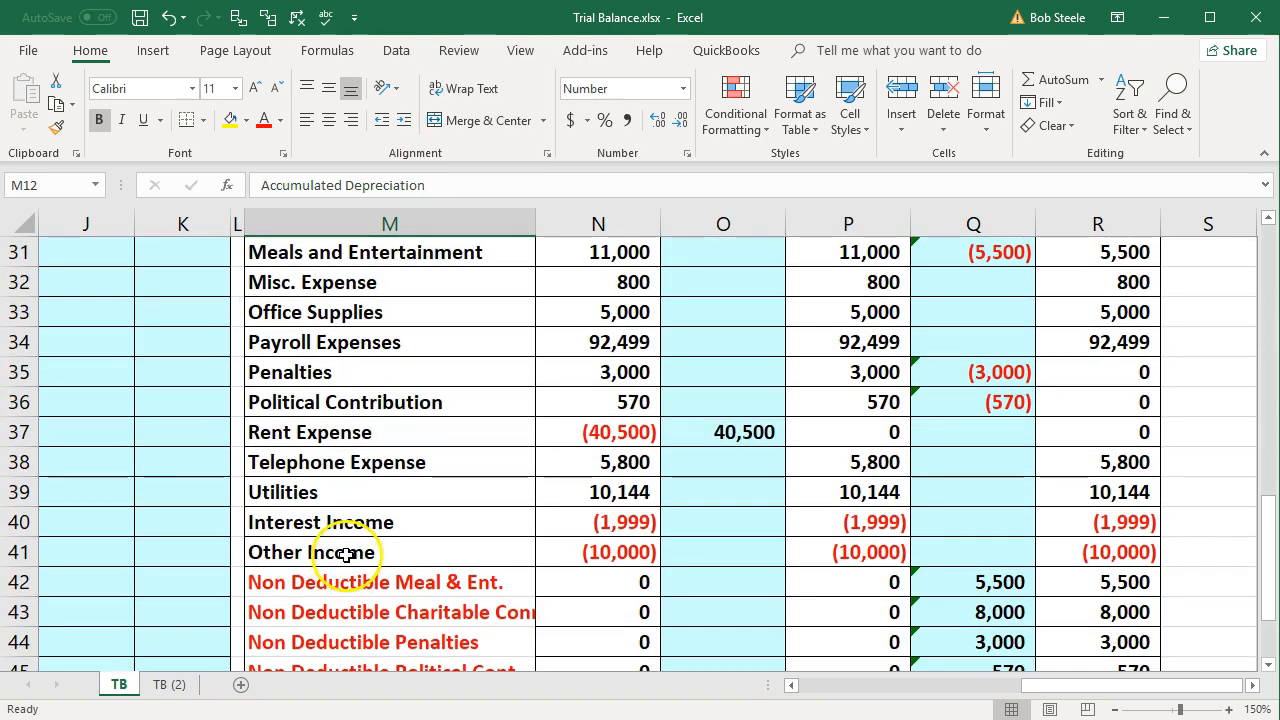
left_click(345, 553)
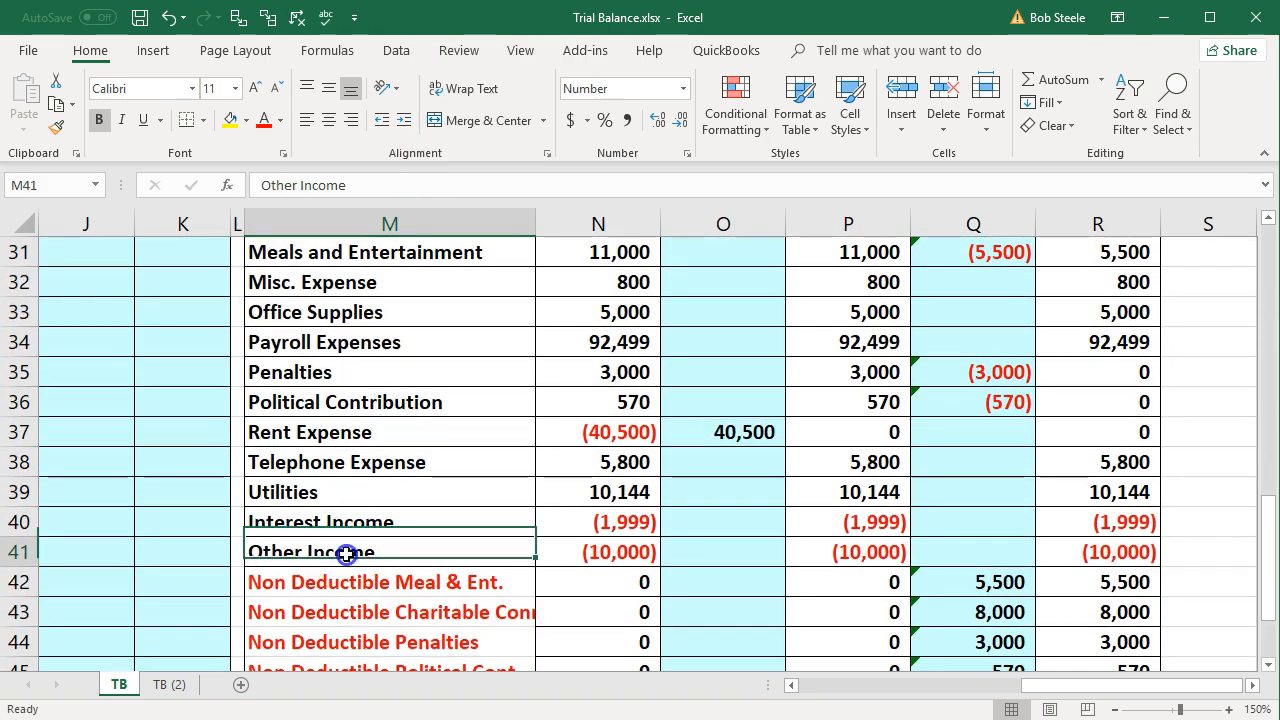
right_click(479, 558)
left_click(561, 611)
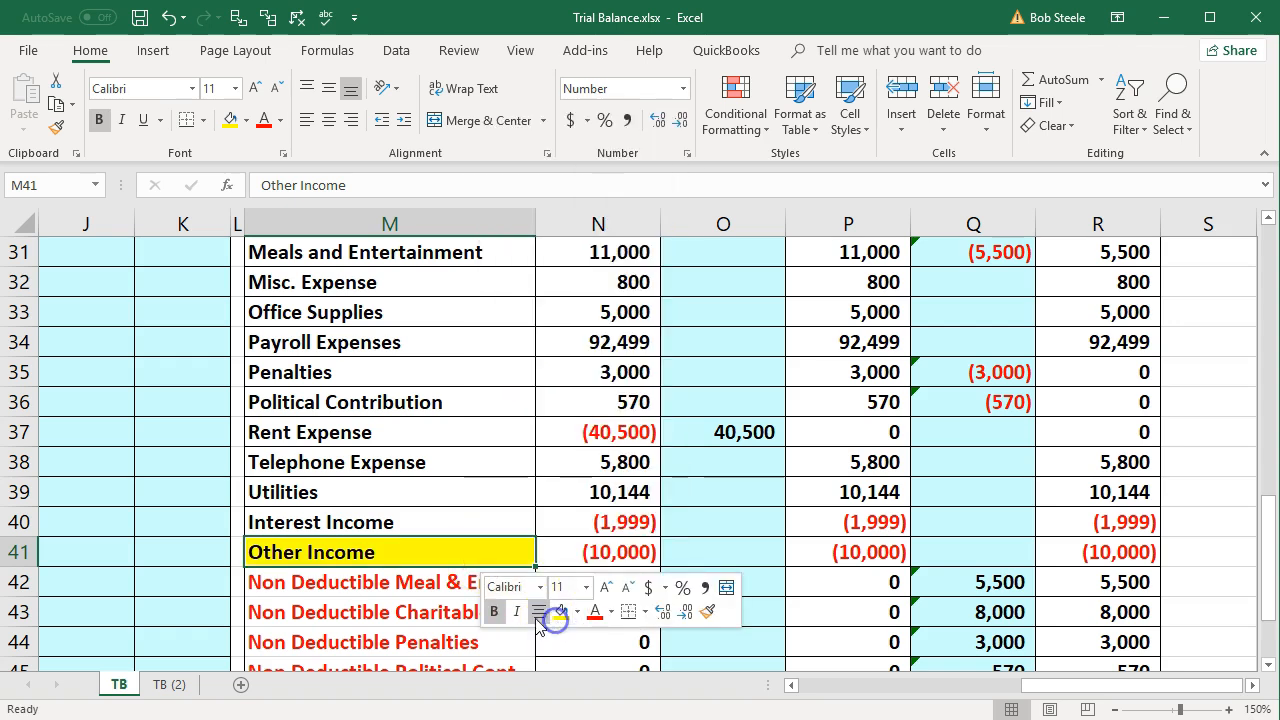
Examine the yellow-highlighted accounts and their unadjusted balances, from Checking and the fixed-asset accounts down to Other Income
left_click(337, 607)
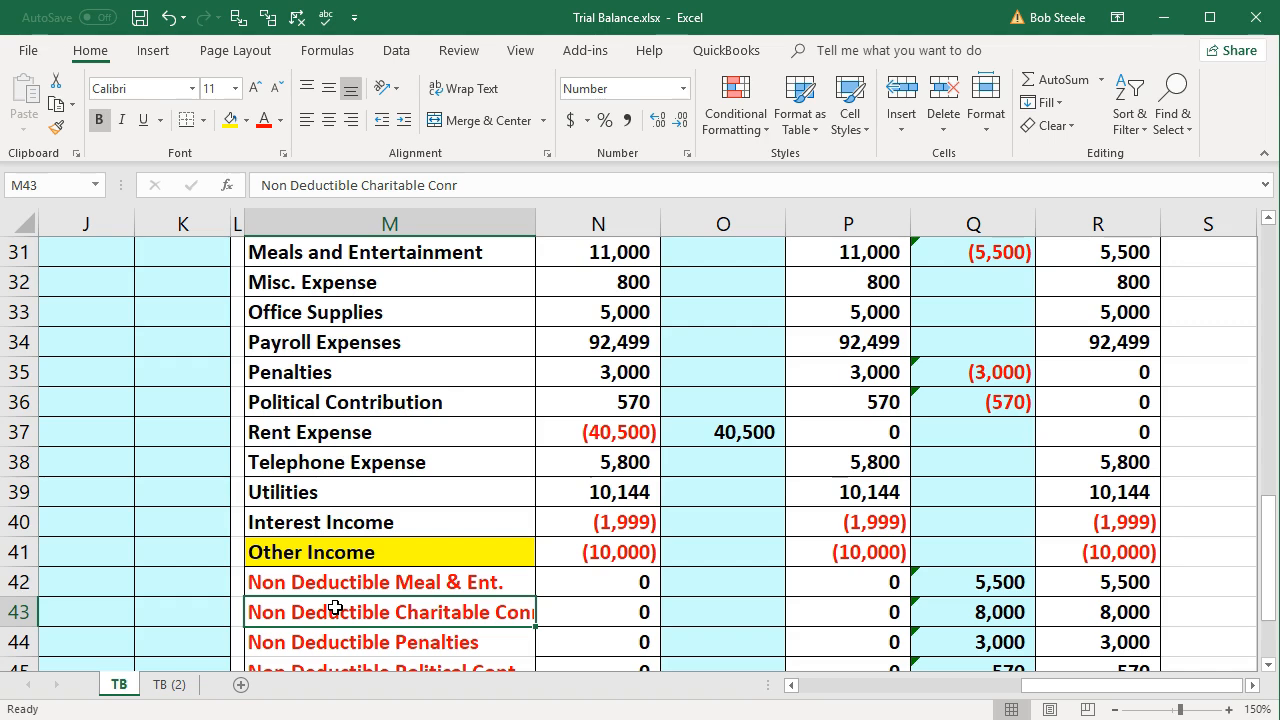
scroll(335, 607, "up", 7)
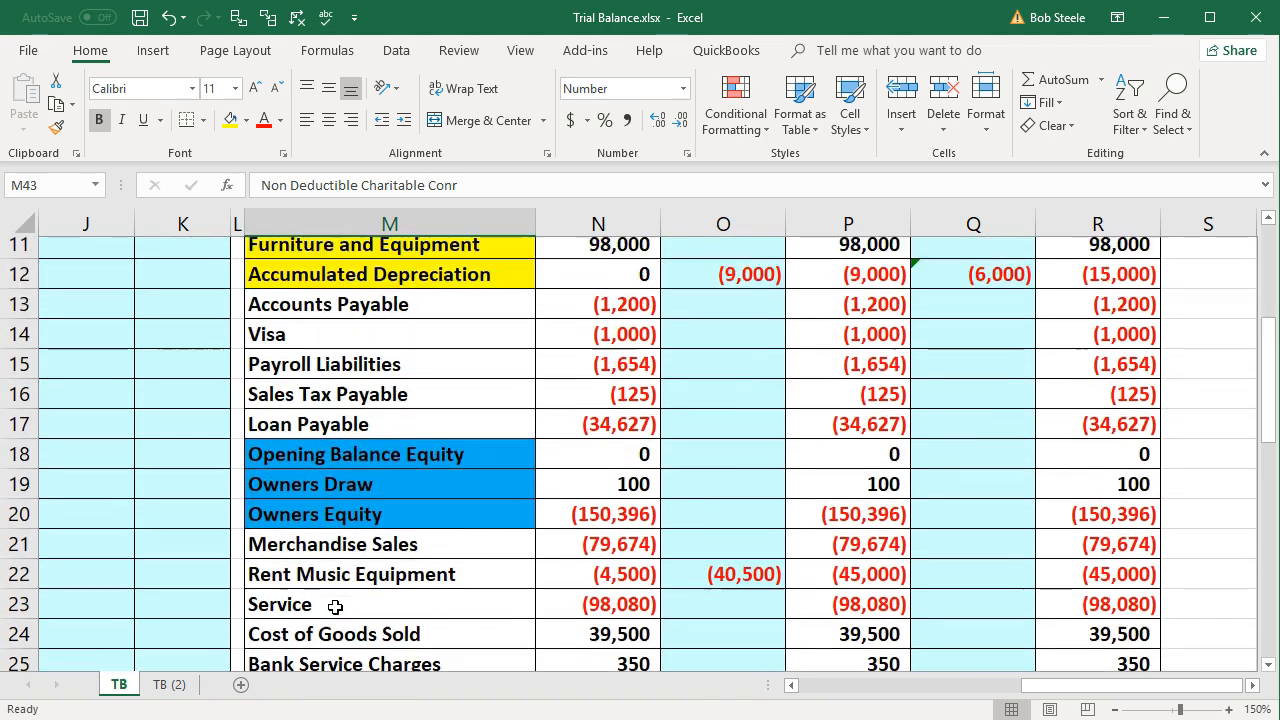
scroll(335, 607, "up", 4)
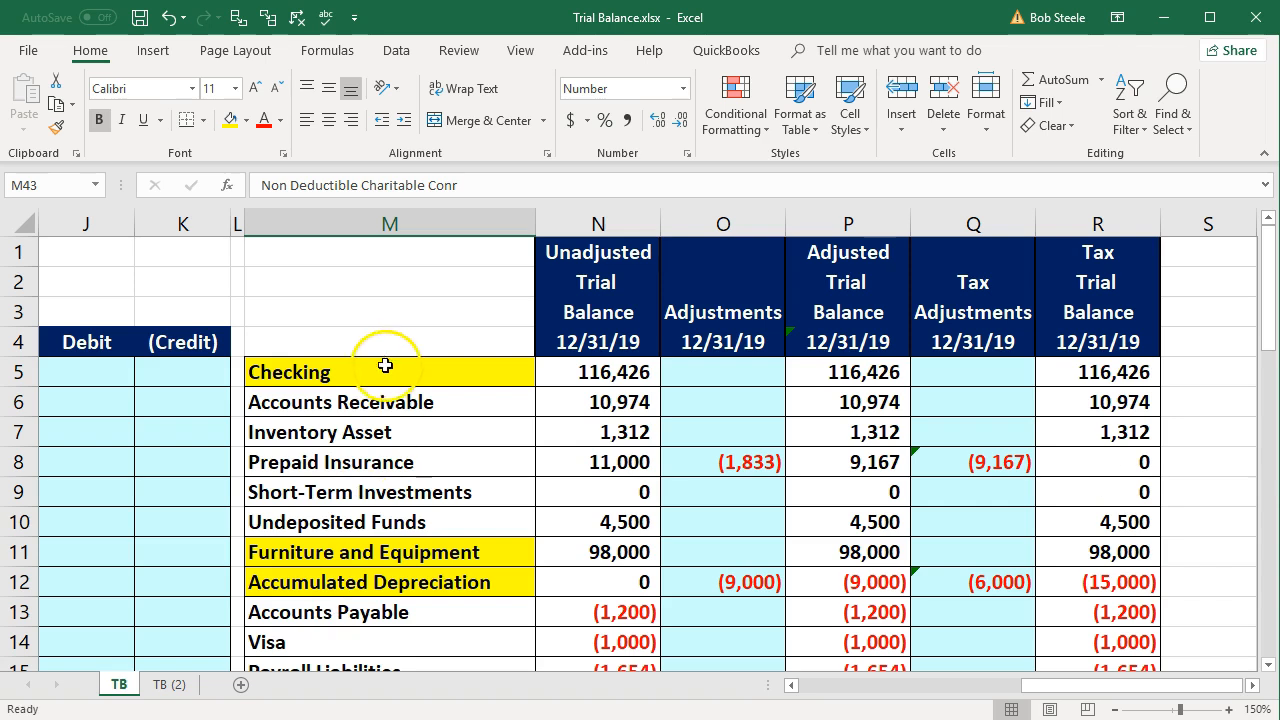
left_click_drag(398, 550, 398, 577)
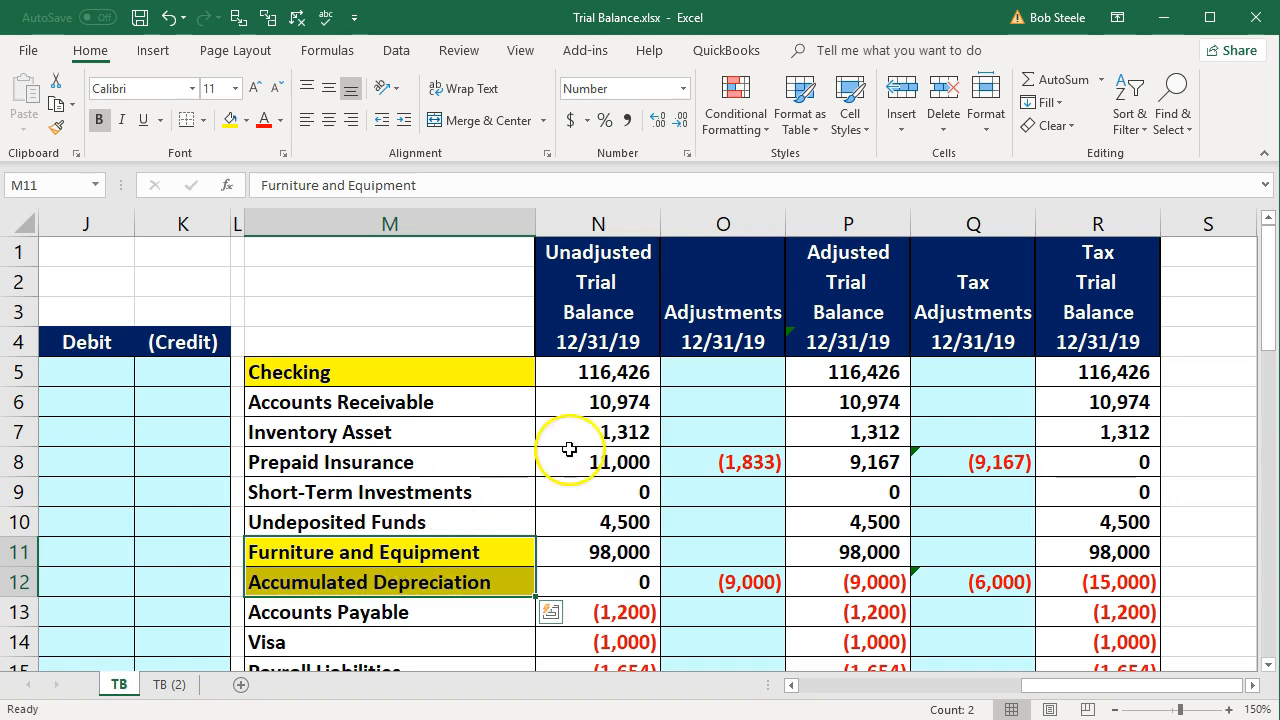
left_click(598, 376)
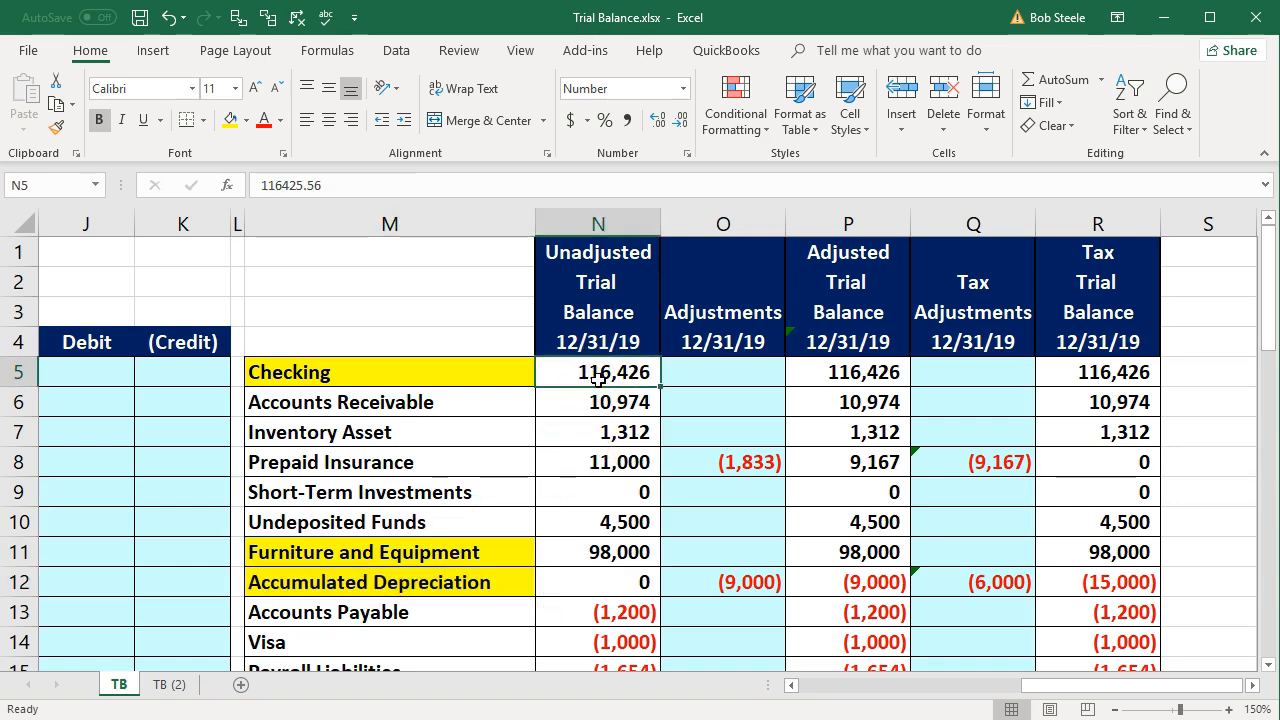
scroll(598, 376, "down", 7)
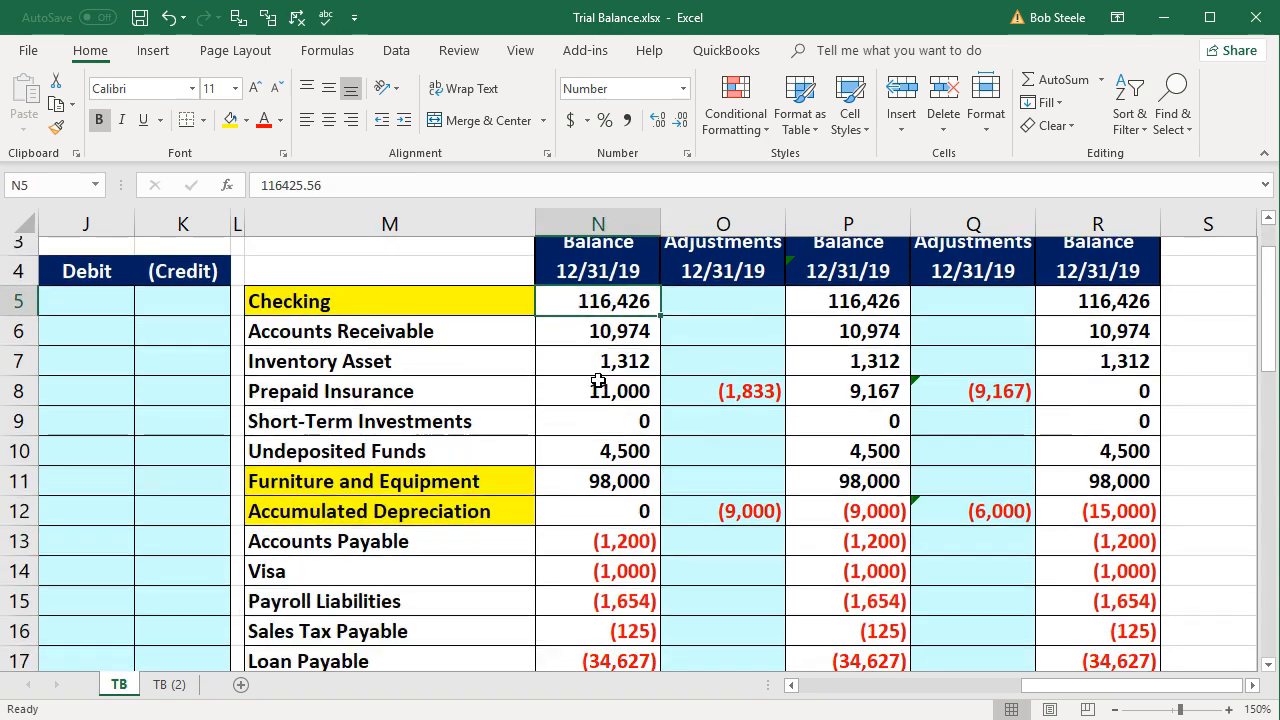
scroll(598, 380, "down", 3)
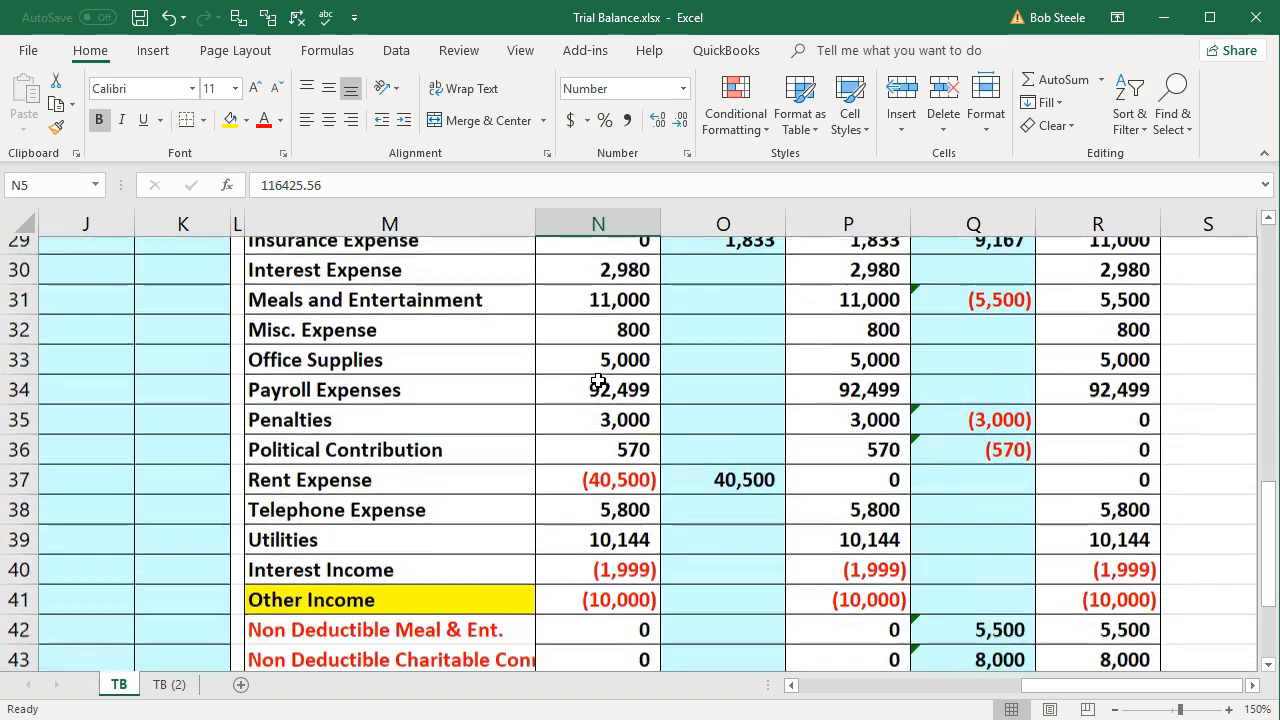
left_click(650, 560)
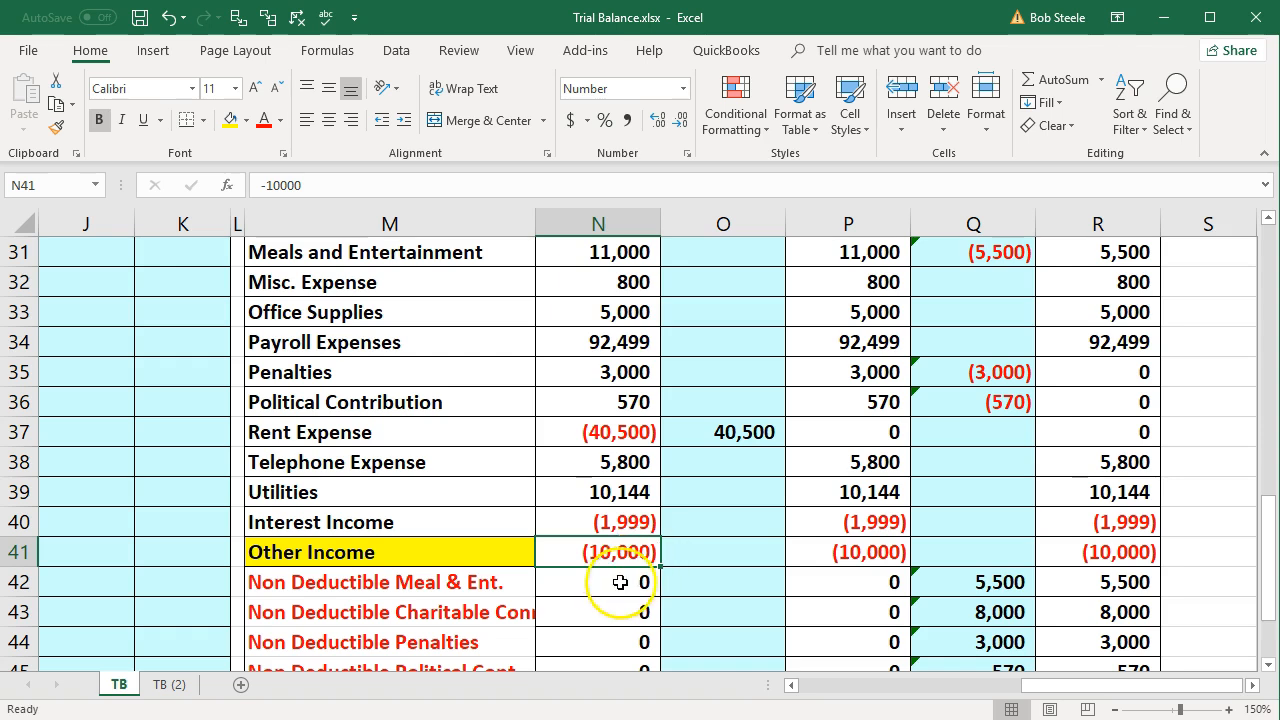
left_click(468, 556)
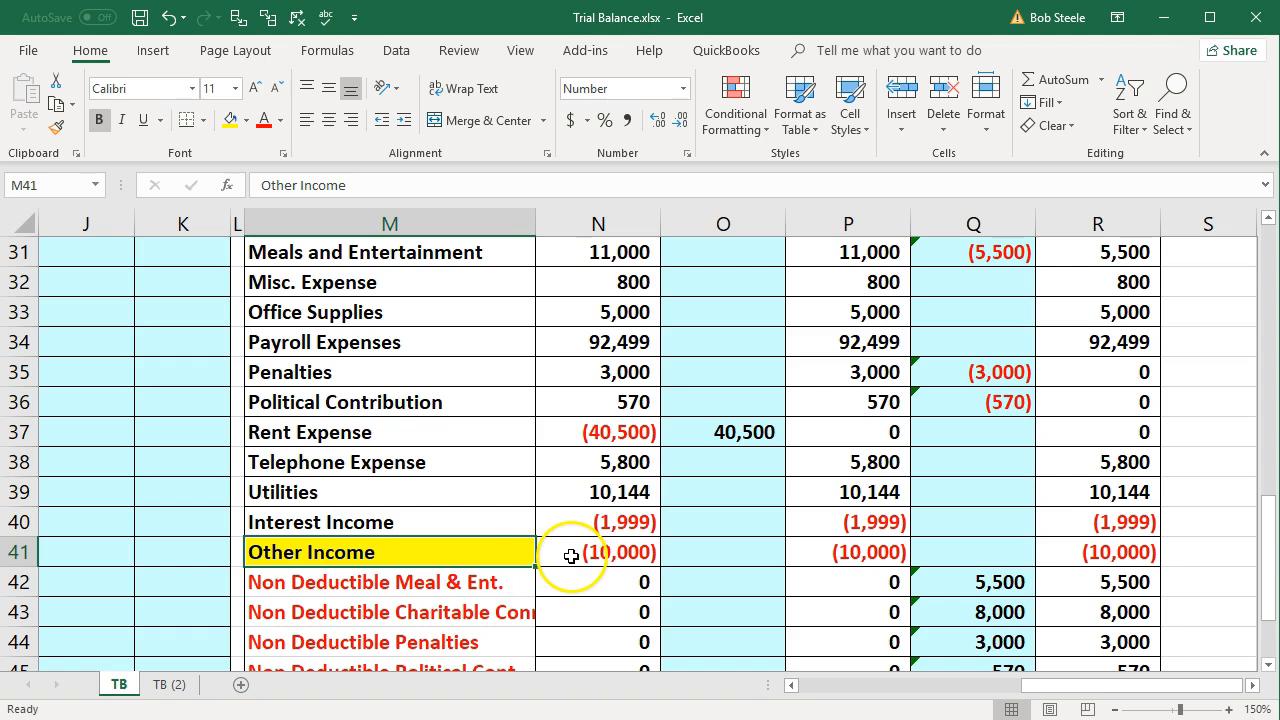
right_click(449, 558)
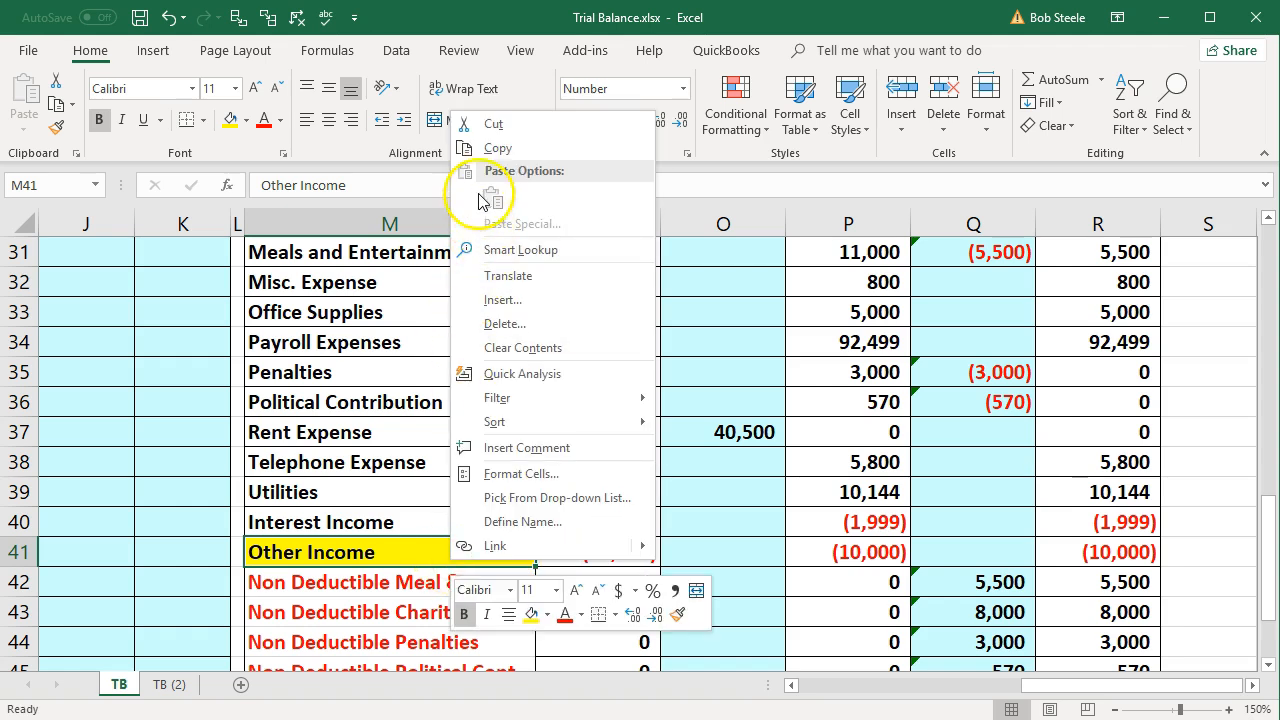
left_click(478, 151)
Enter A as the type of the first entry in cell G5 of the blank journal entry table
left_click(797, 688)
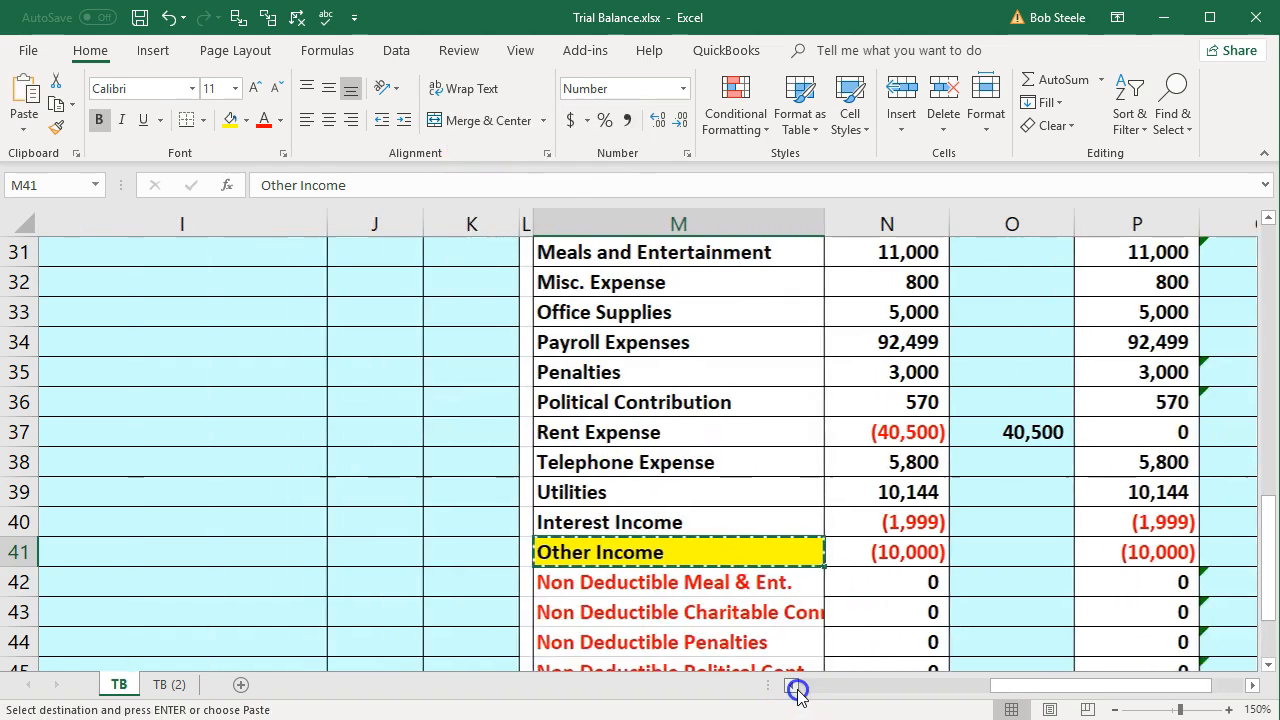
scroll(371, 566, "up", 10)
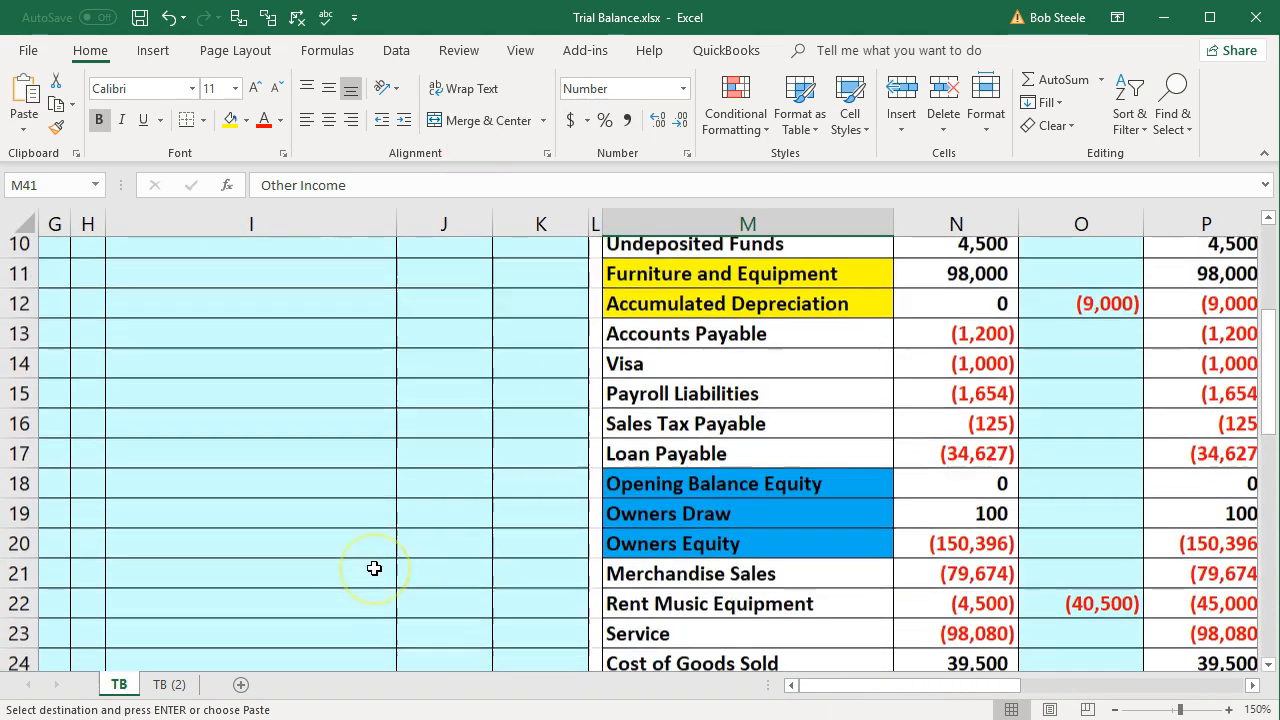
left_click(52, 371)
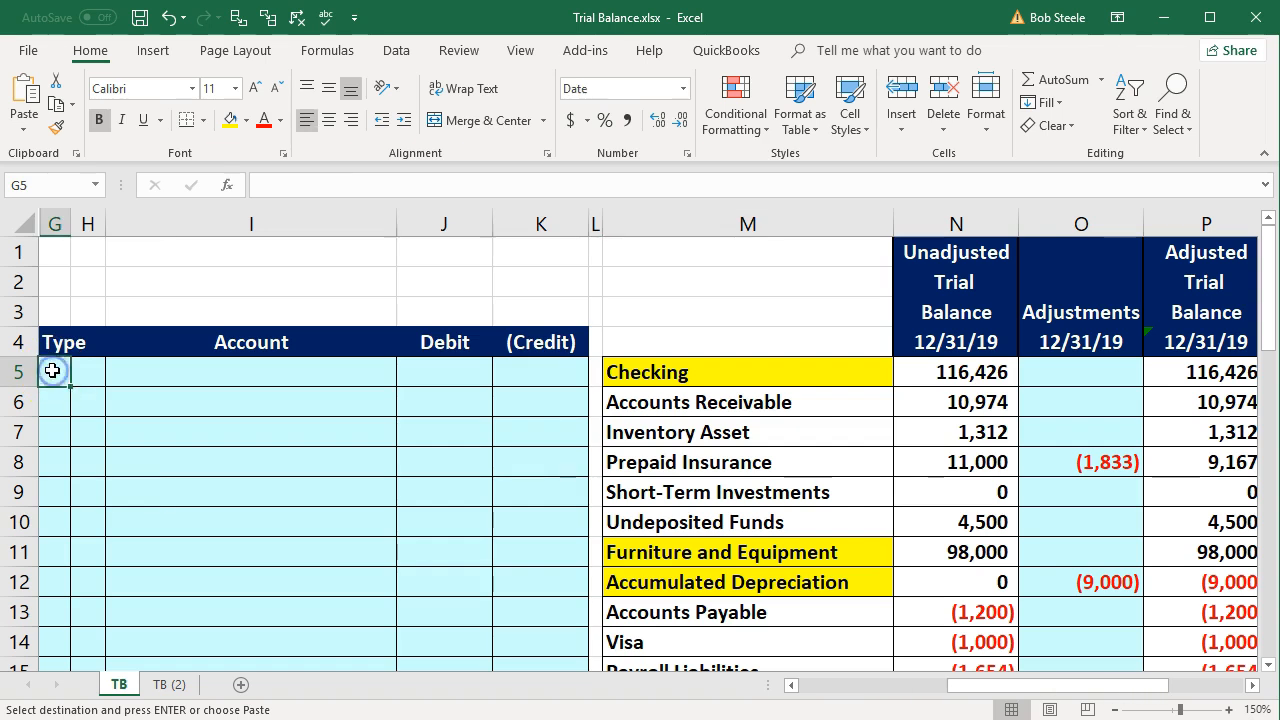
type("A")
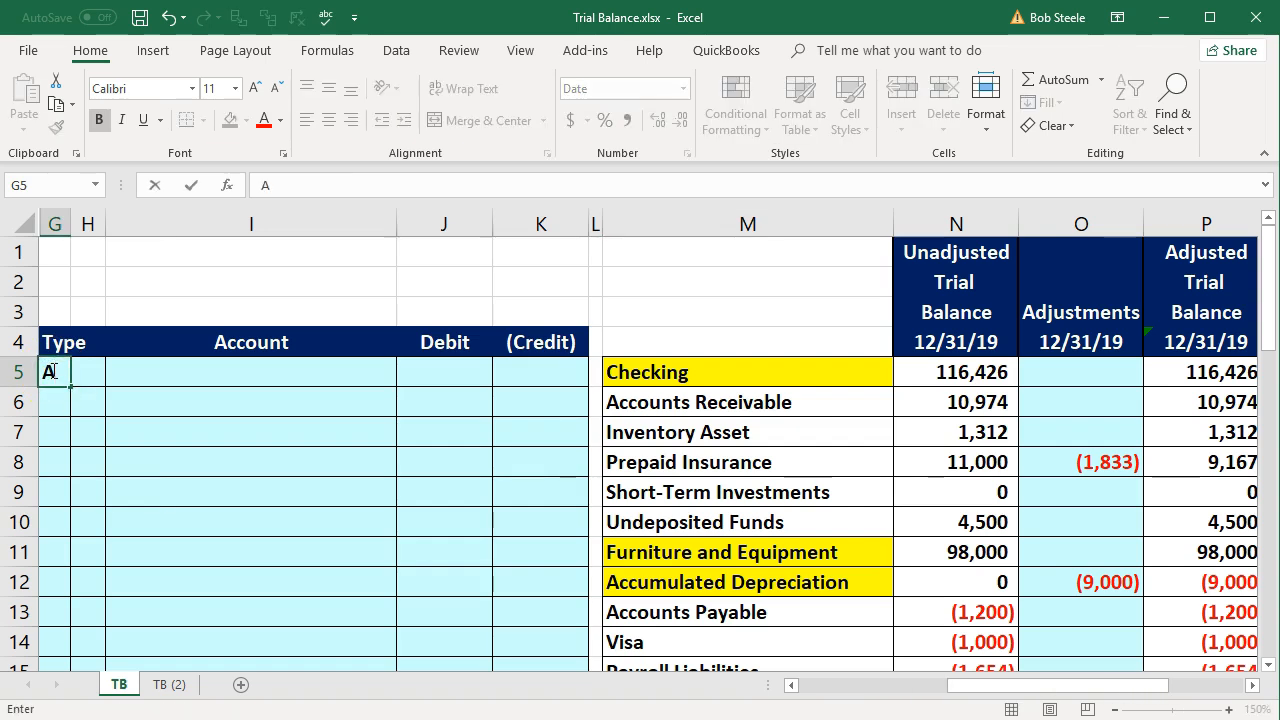
left_click(225, 615)
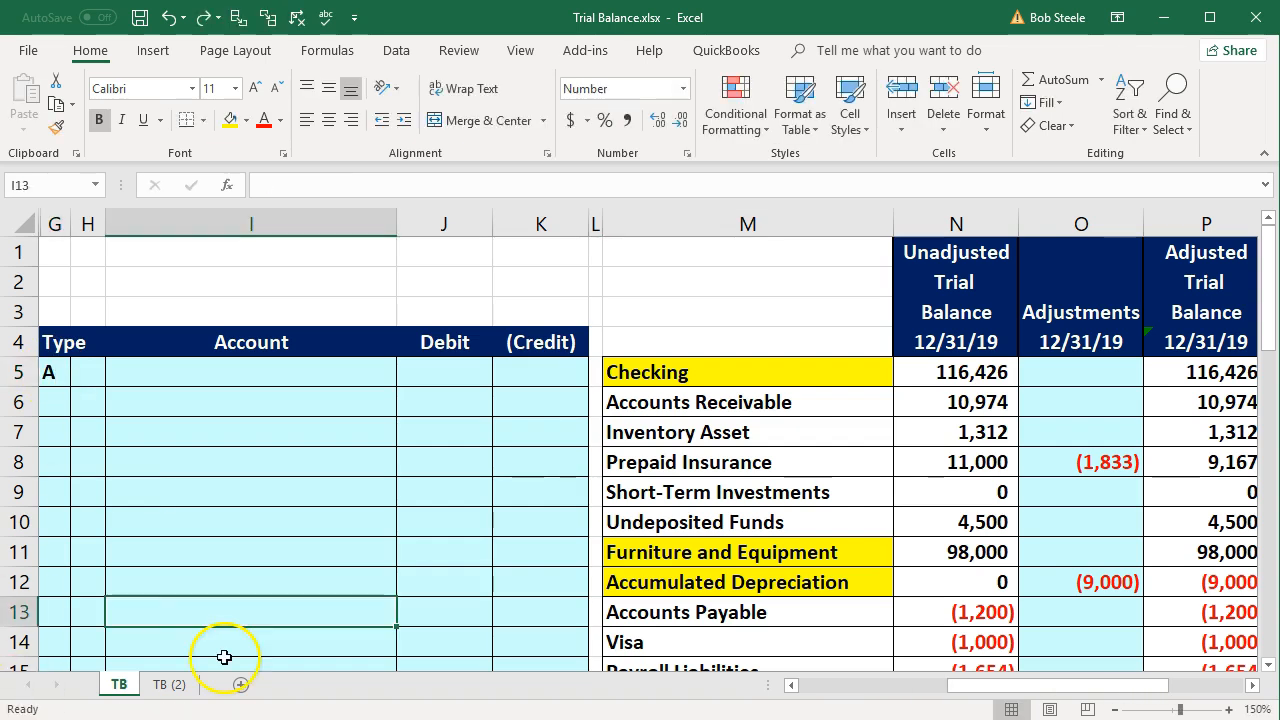
Unhide columns A through F before column G to bring back the earlier journal entries
left_click(98, 375)
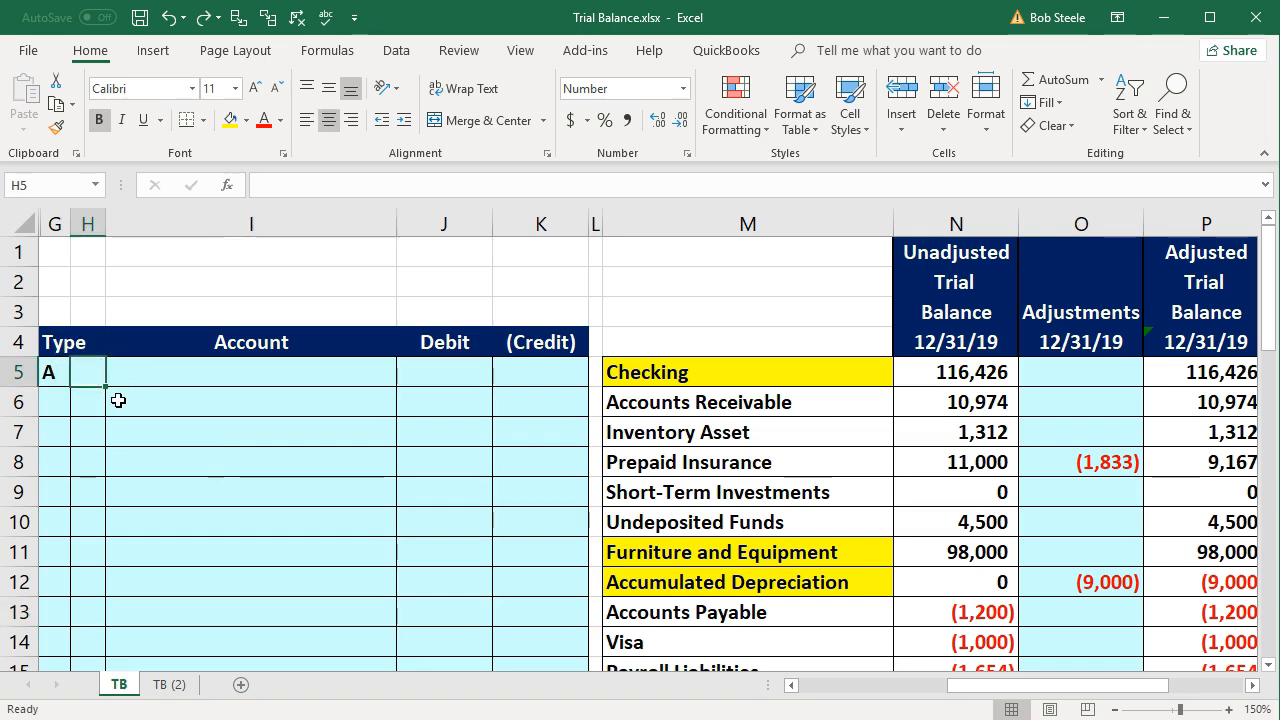
left_click(56, 222)
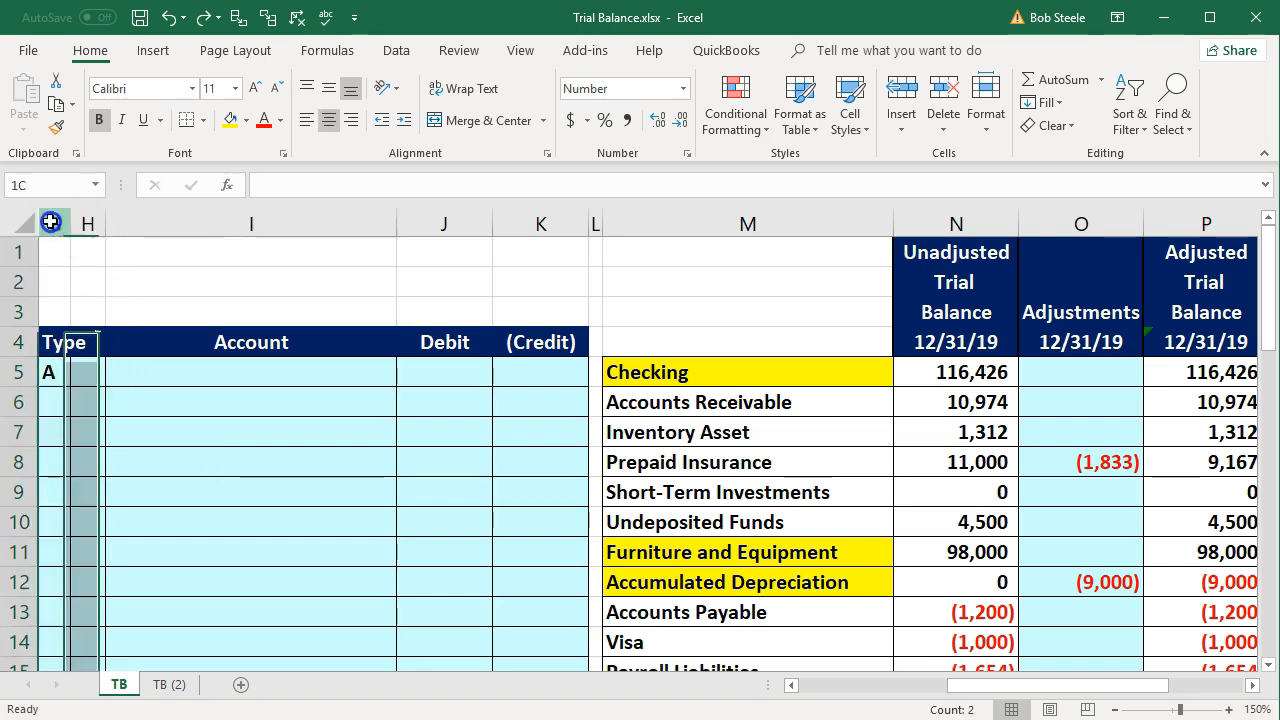
right_click(55, 285)
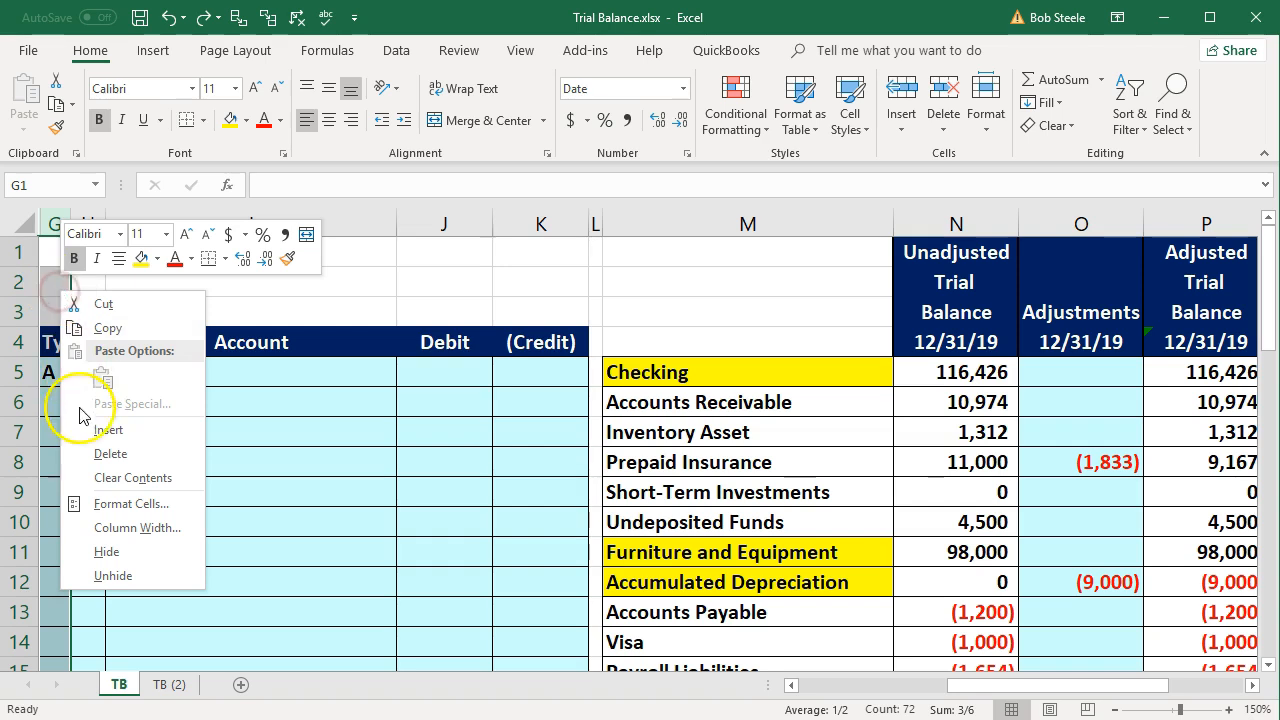
left_click(113, 575)
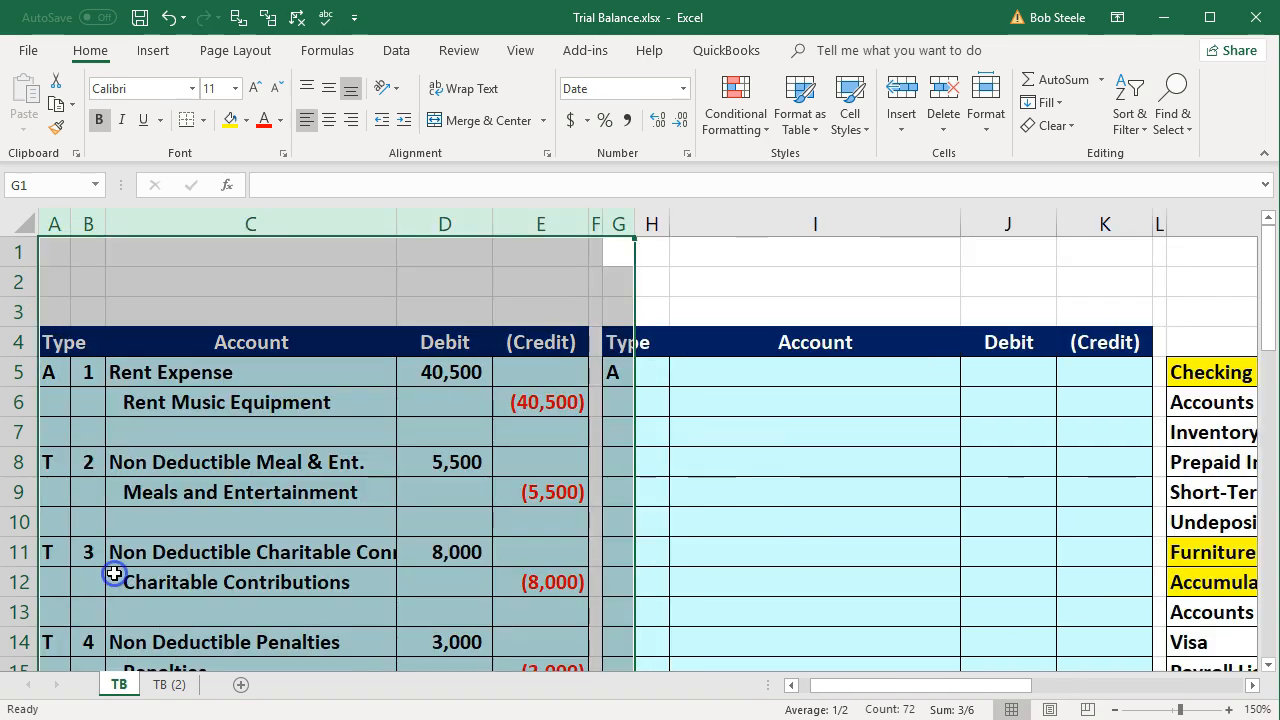
Number the new journal entry in H5 with a formula adding 1 to the last earlier entry's number in B35
scroll(114, 573, "down", 1)
left_click(658, 283)
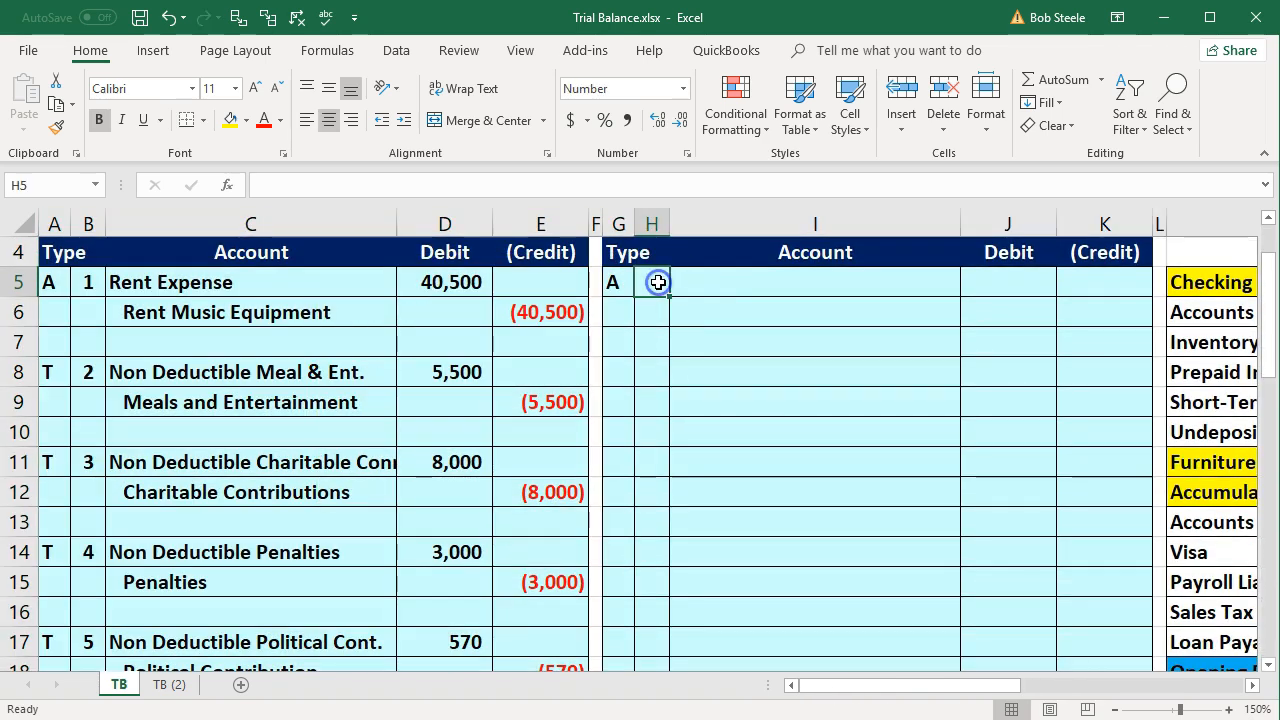
type("=")
scroll(548, 408, "down", 2)
scroll(548, 408, "down", 6)
left_click(95, 463)
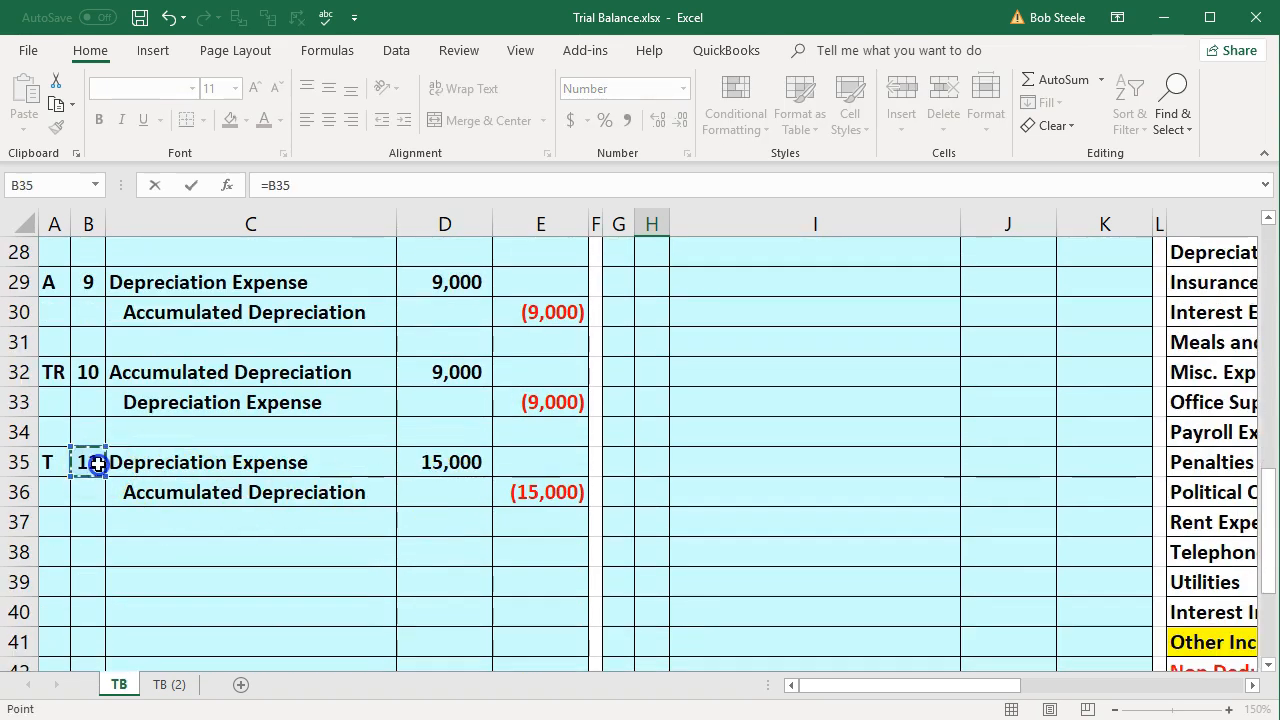
type("+1")
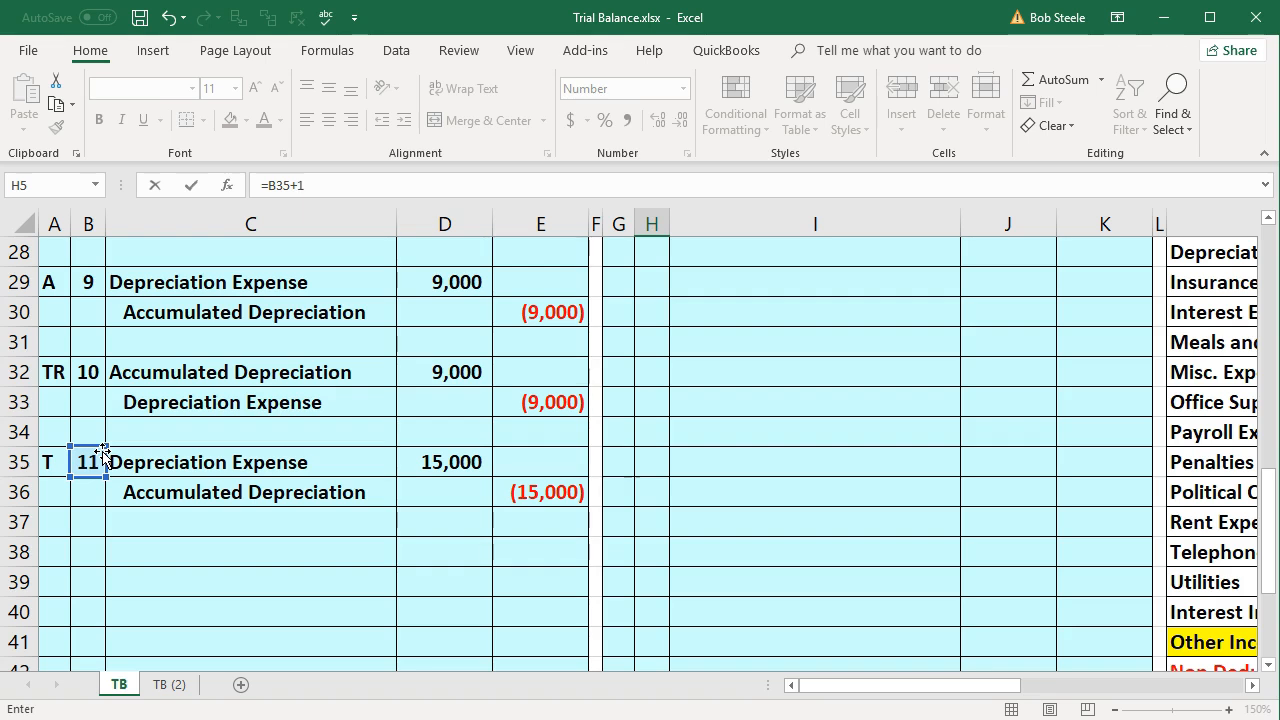
key("Return")
Hide columns A through F again so the new journal entry table sits beside the trial balance
scroll(110, 470, "up", 2)
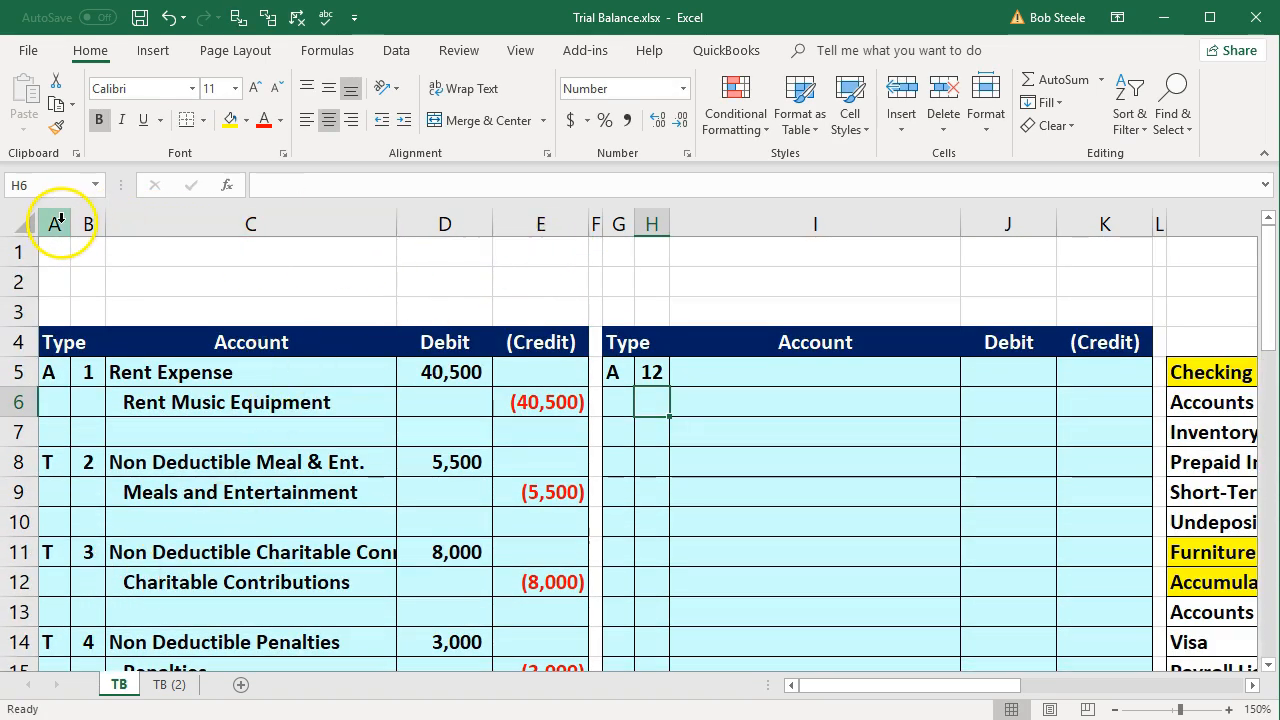
left_click_drag(60, 220, 594, 221)
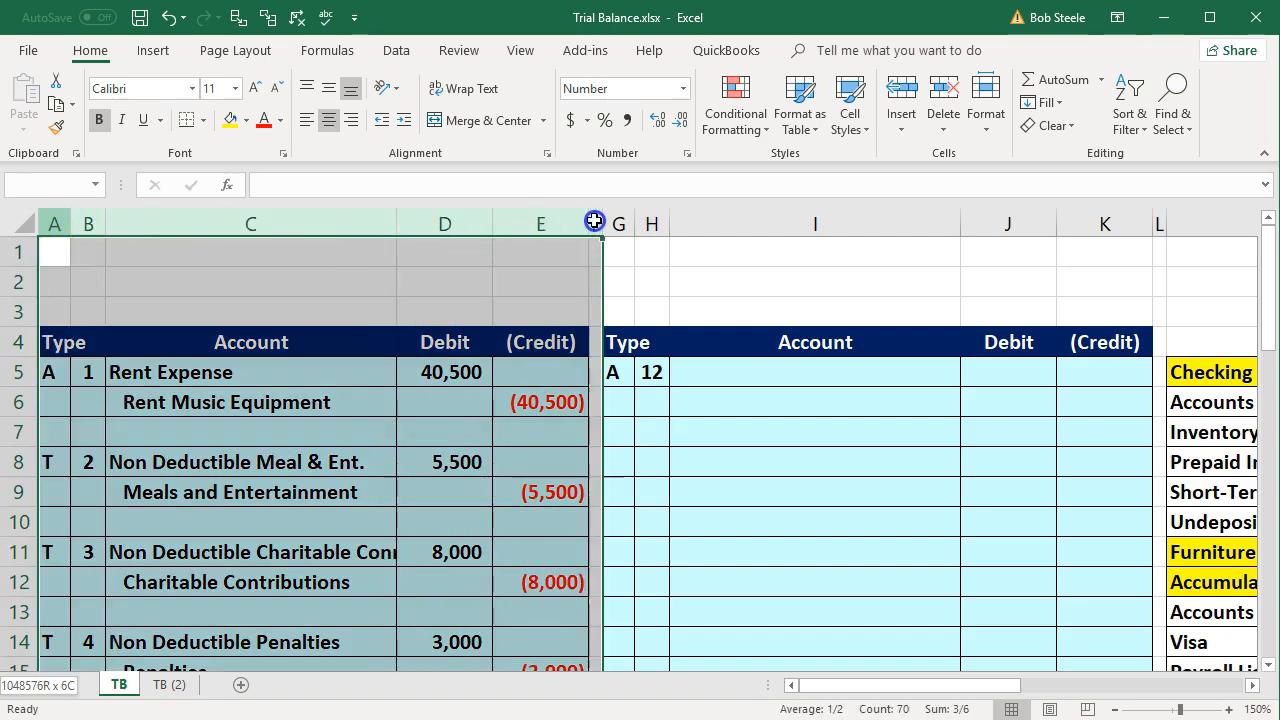
right_click(500, 266)
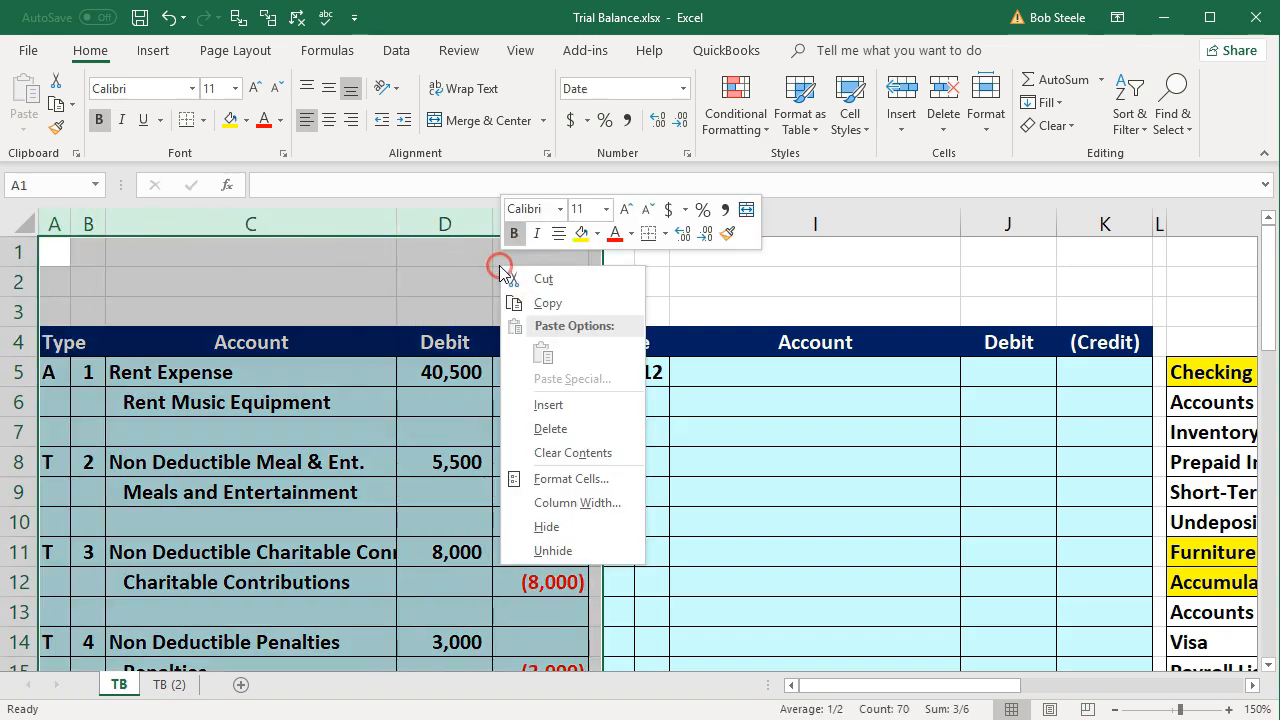
left_click(545, 526)
left_click(346, 461)
Copy the Other Income account name from M41 into the entry's first account cell I5 as values only
left_click(197, 372)
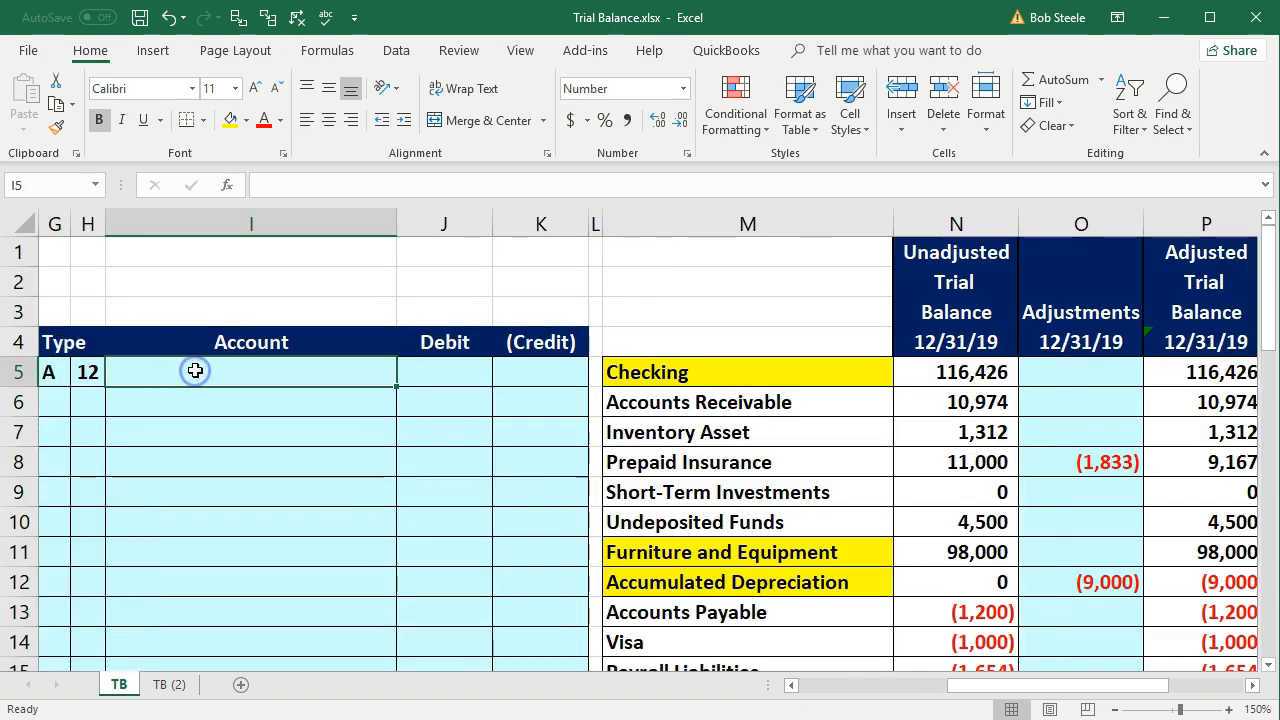
scroll(866, 577, "down", 8)
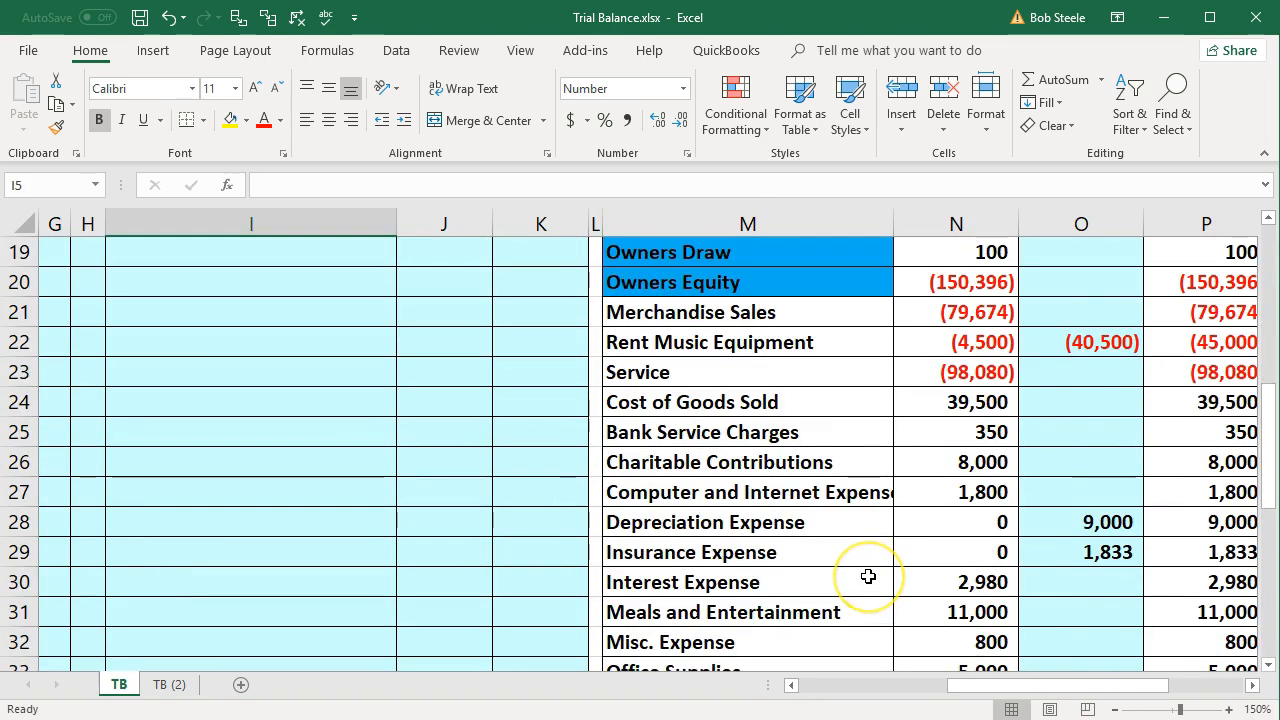
scroll(868, 576, "down", 1)
right_click(731, 642)
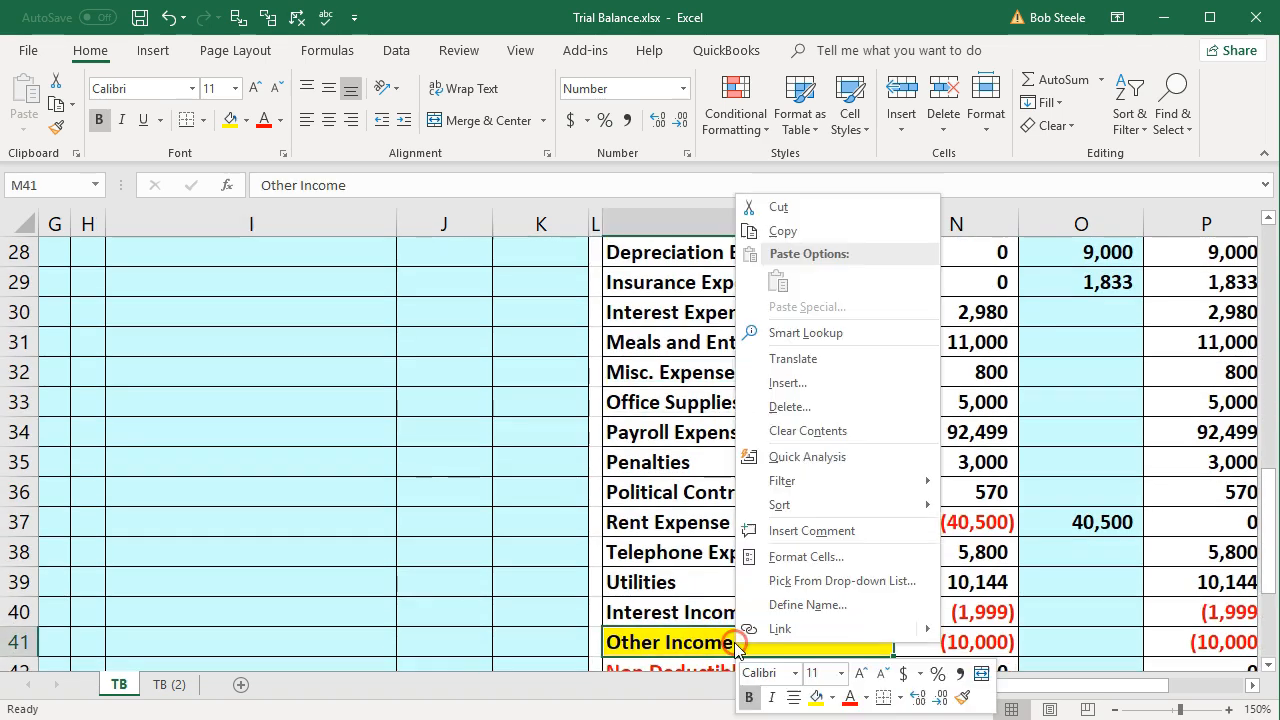
left_click(790, 232)
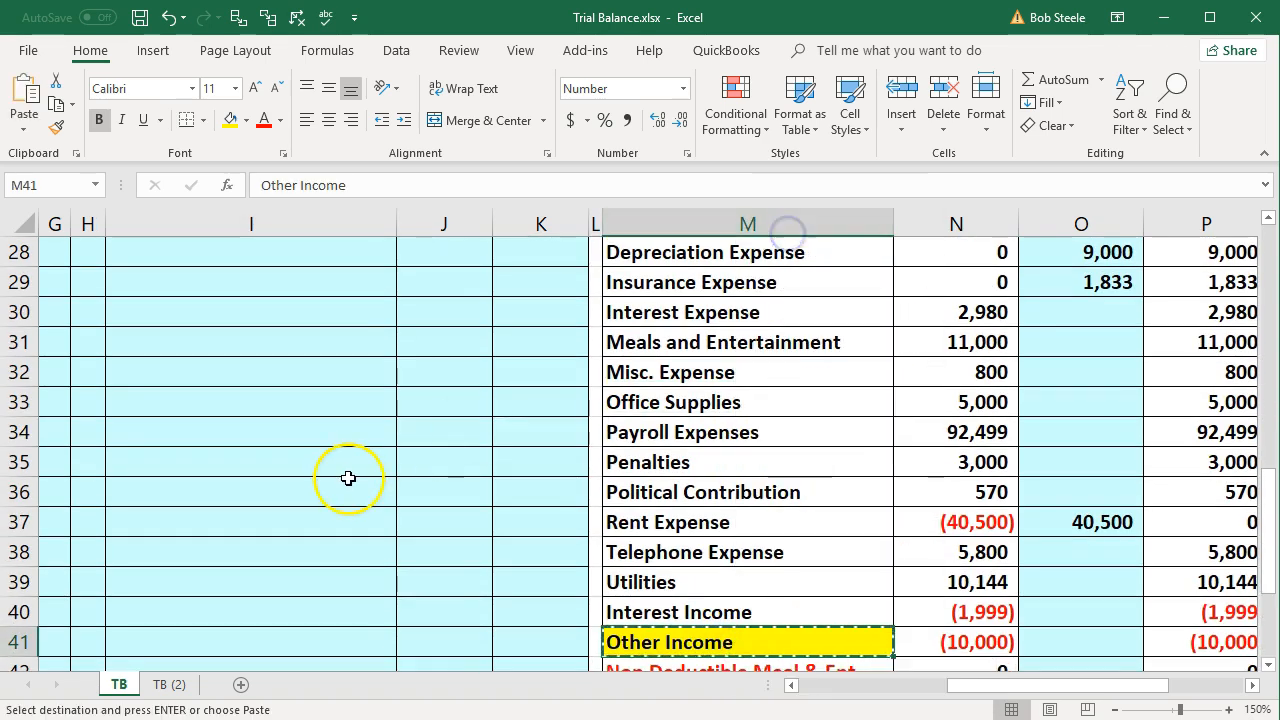
scroll(348, 479, "up", 4)
scroll(347, 478, "up", 5)
left_click(214, 368)
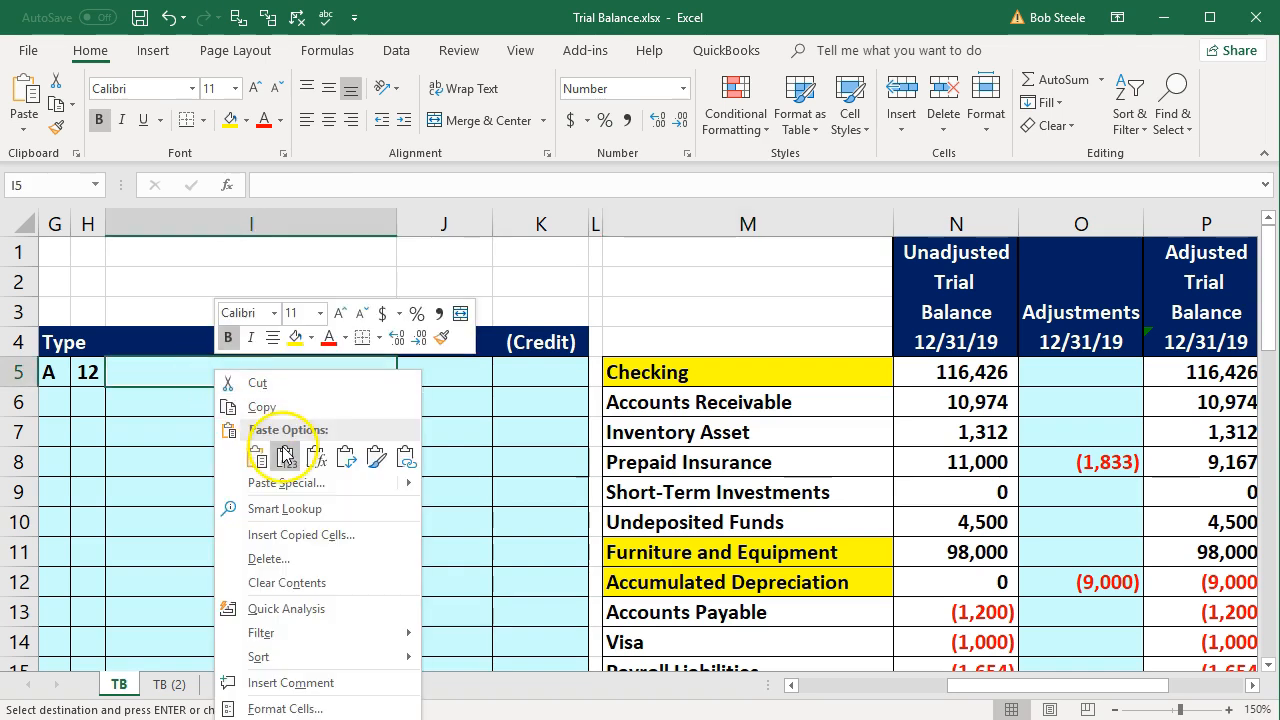
left_click(285, 457)
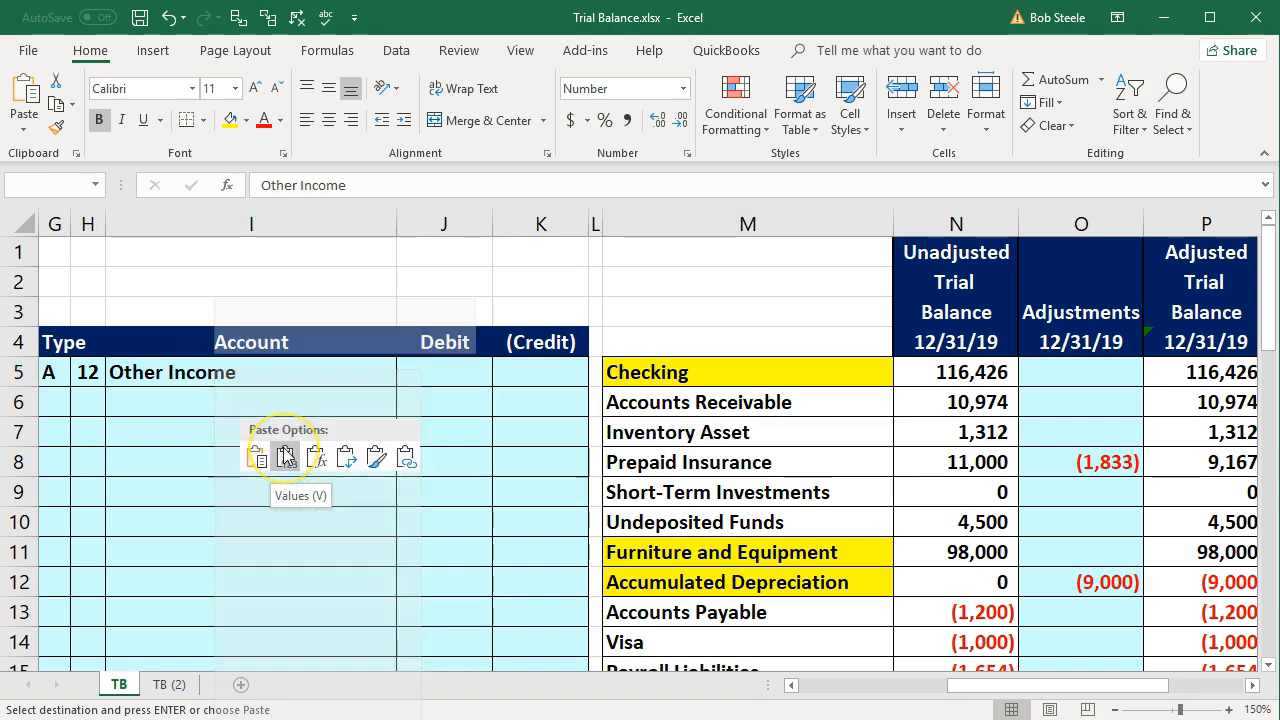
Debit Other Income 10,000 in J5 and enter the matching credit in K6 with the formula -J5
left_click(417, 372)
type("10,0")
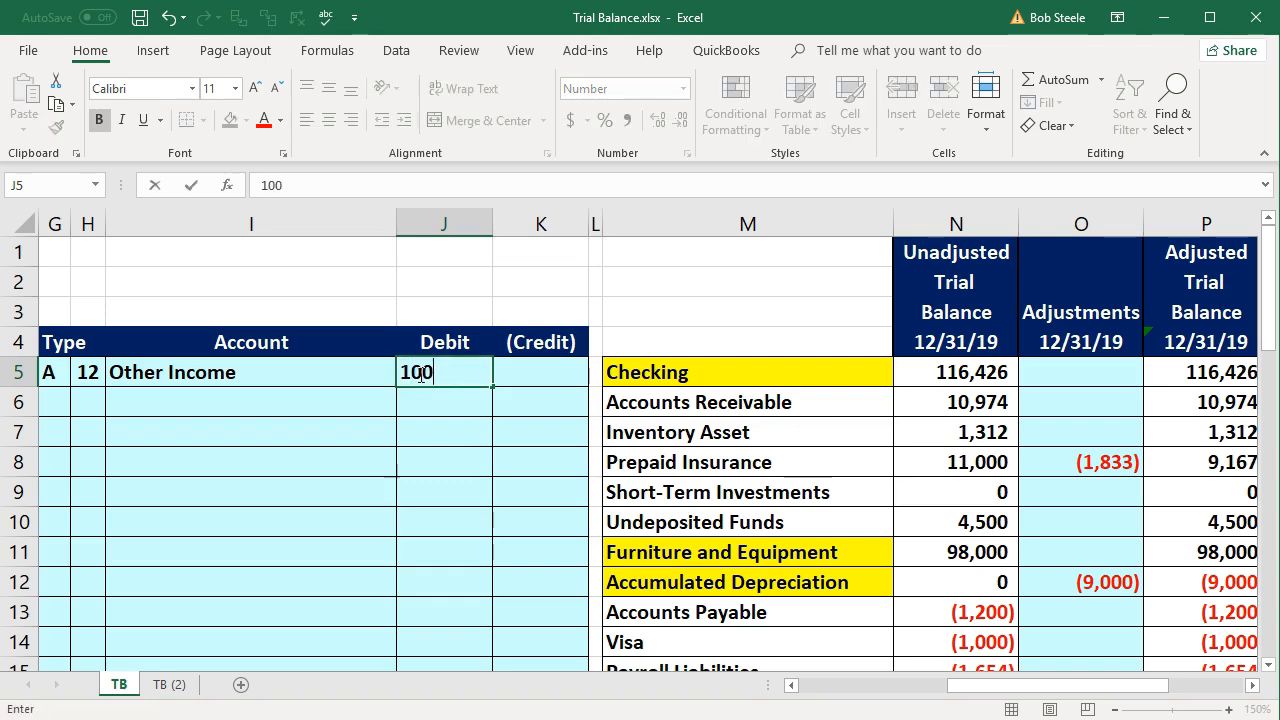
type("00")
key("Return")
key("Right")
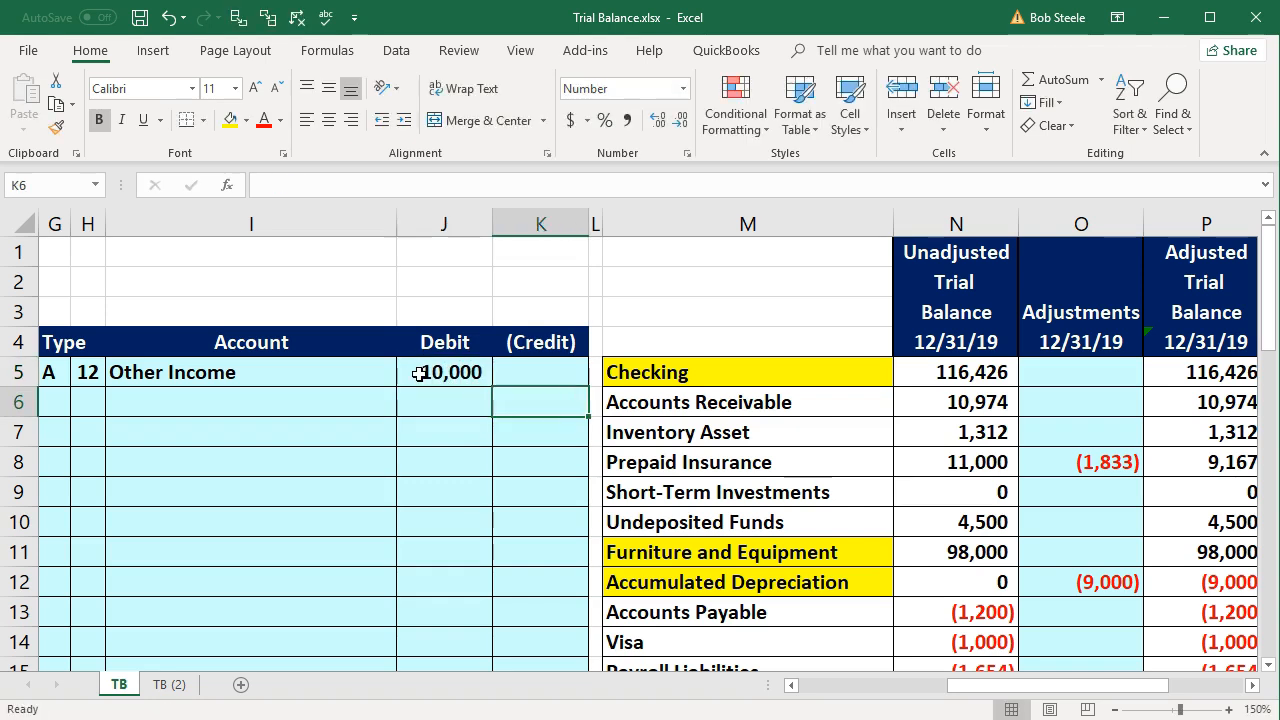
type("-")
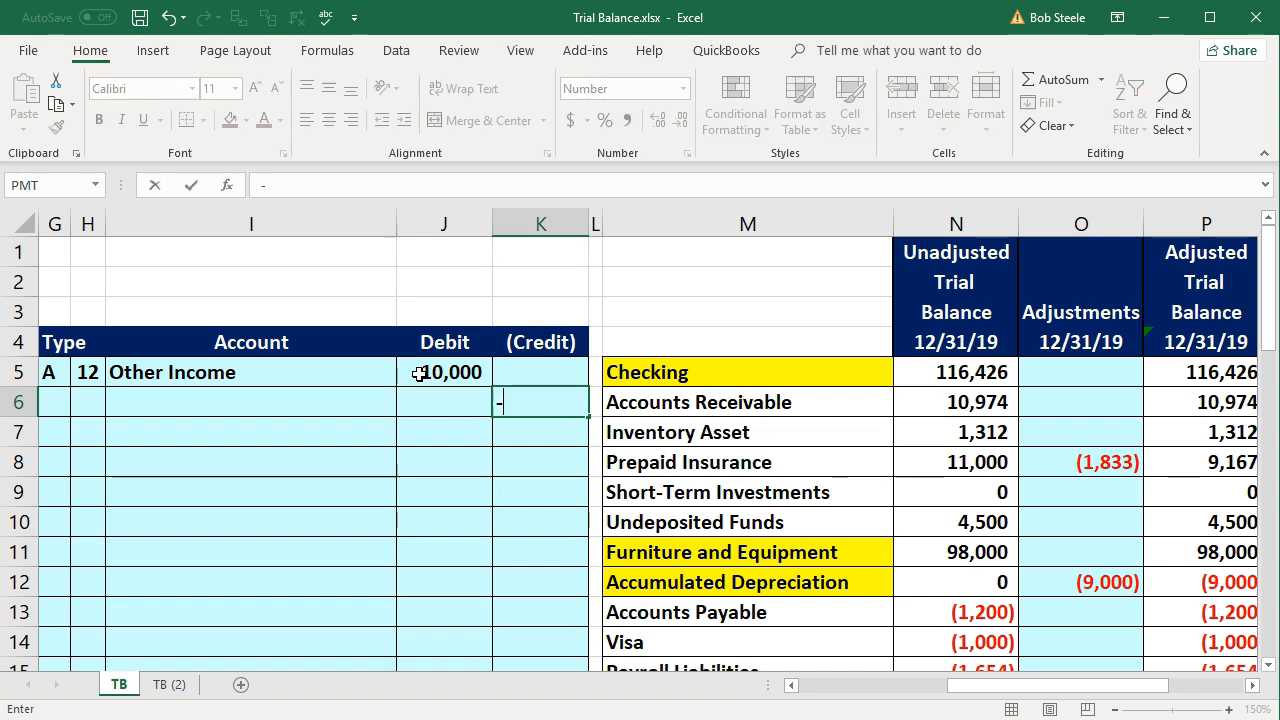
left_click(419, 373)
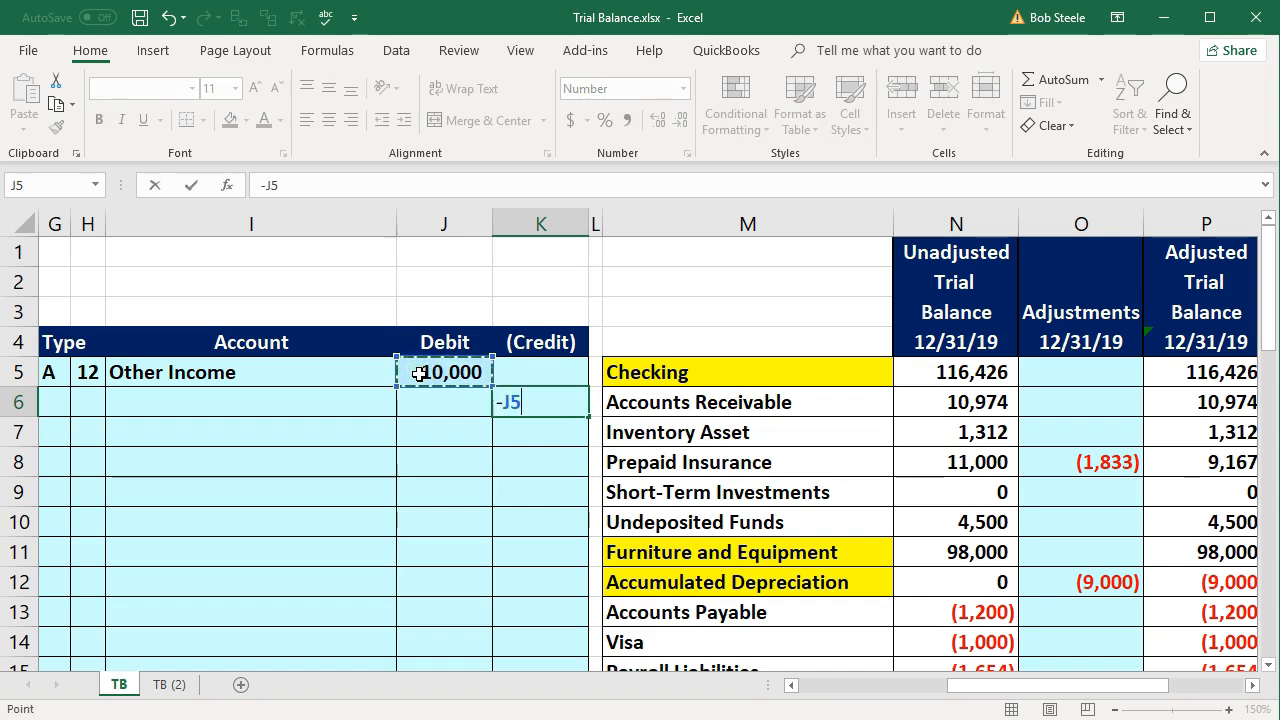
key("Return")
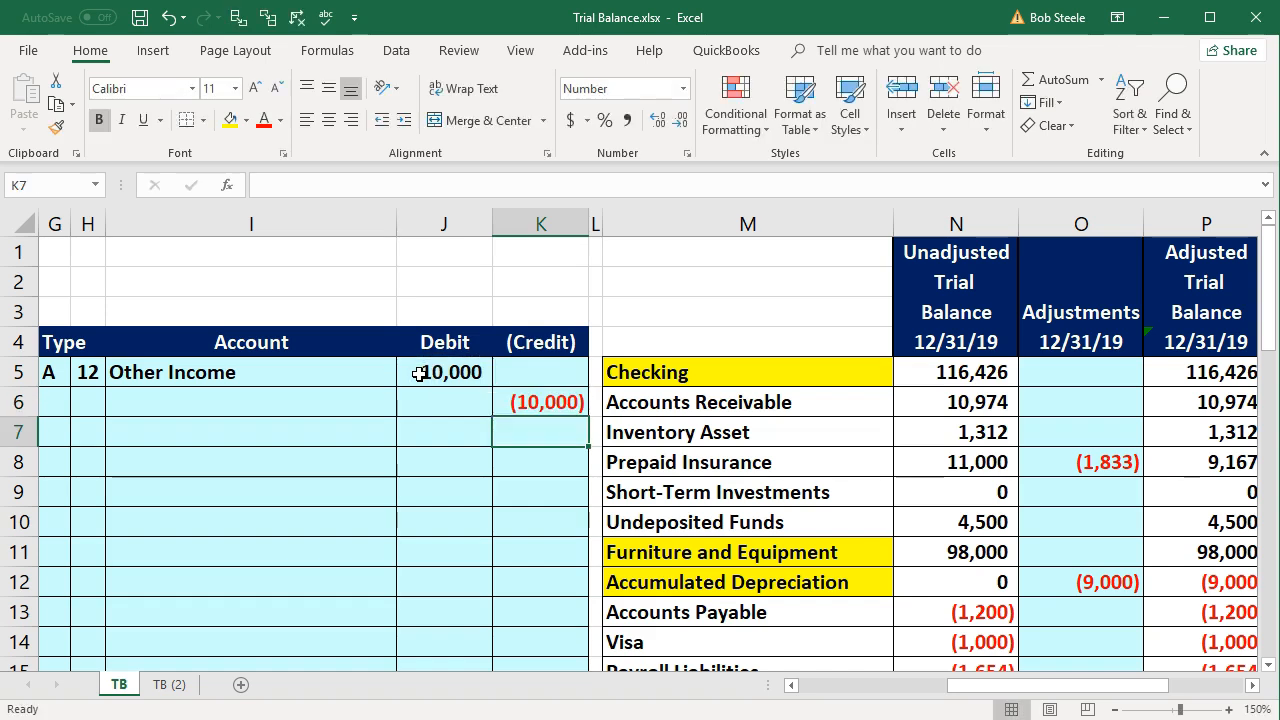
Copy the Checking account name from M5 into the credit line's account cell I6 as values only
left_click(636, 372)
right_click(636, 372)
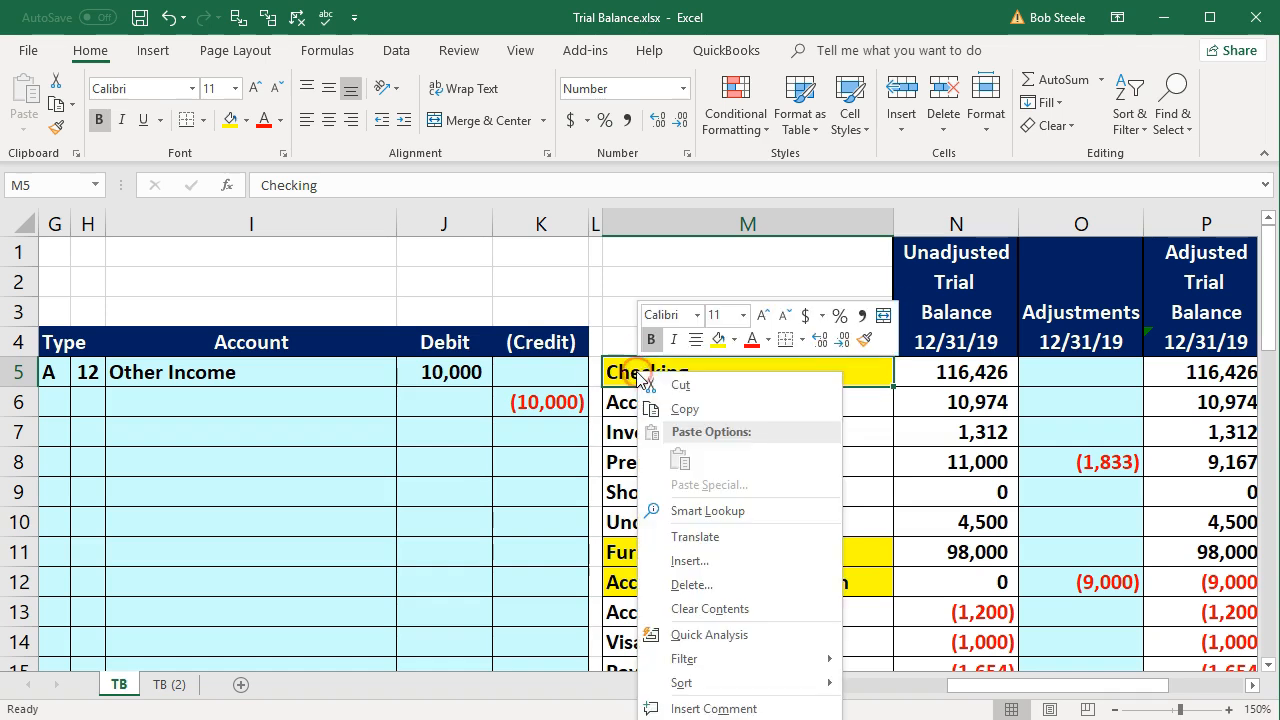
left_click(655, 407)
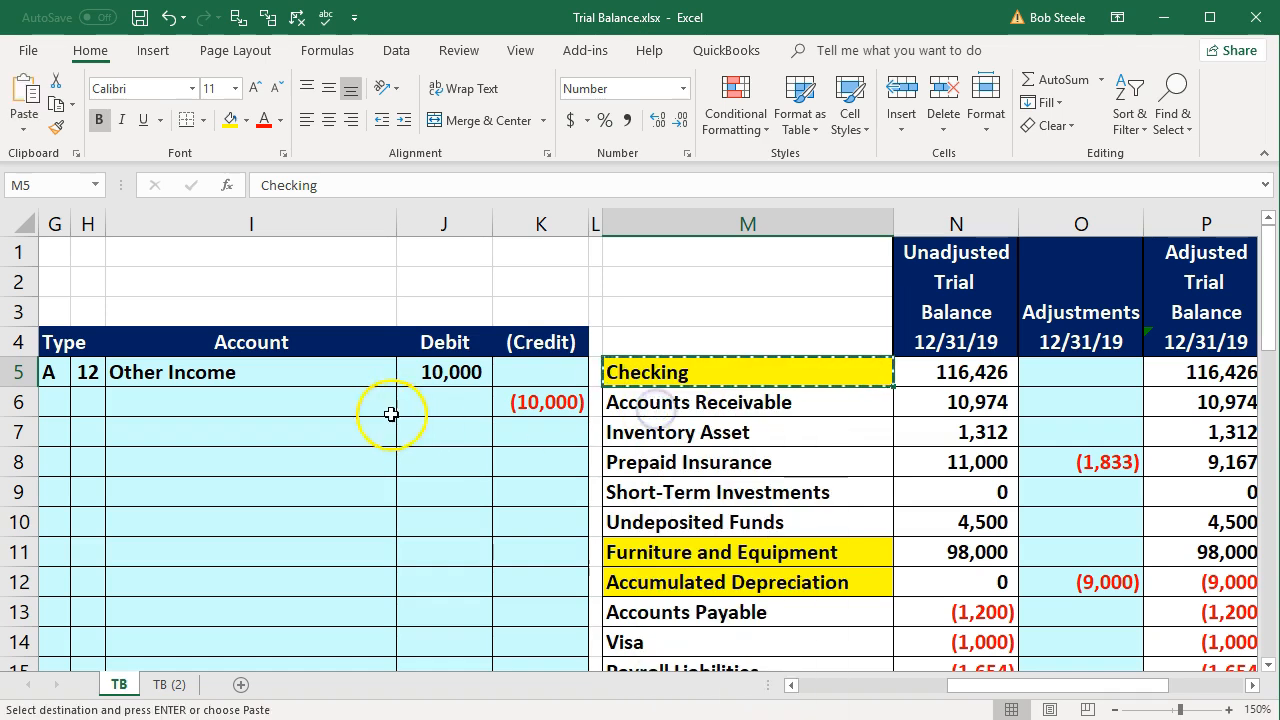
left_click(346, 408)
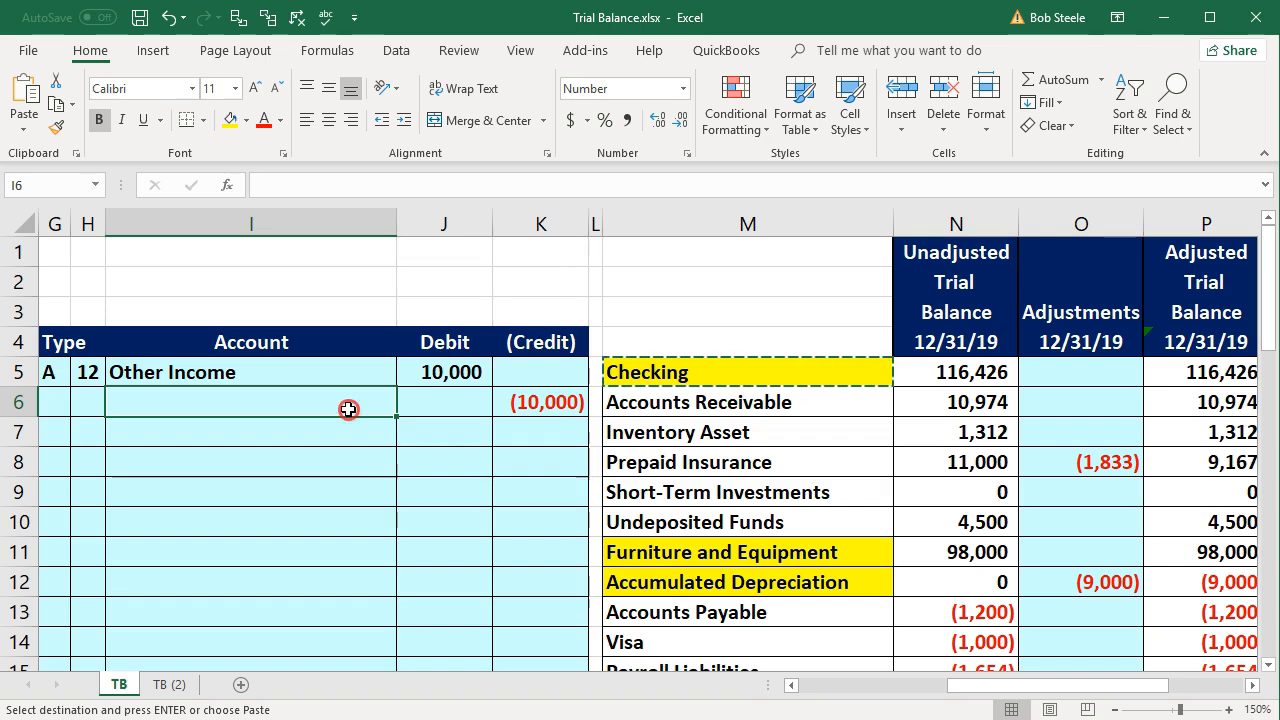
right_click(345, 407)
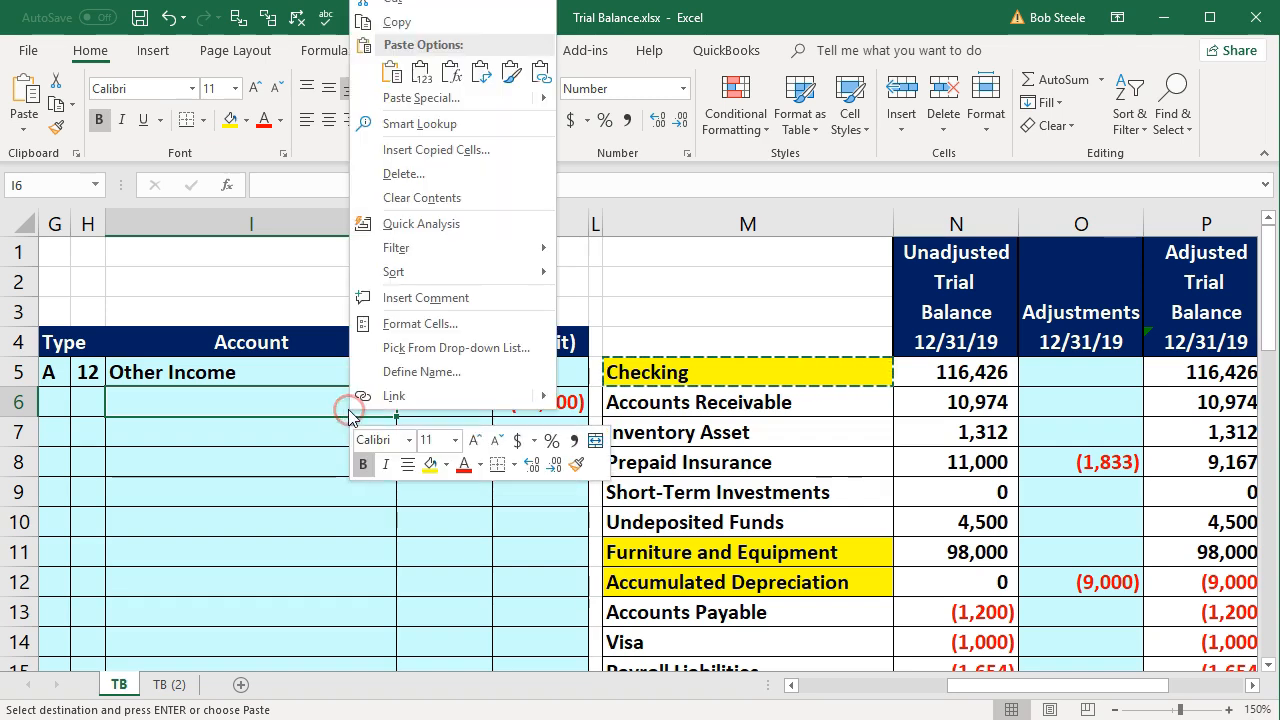
left_click(420, 71)
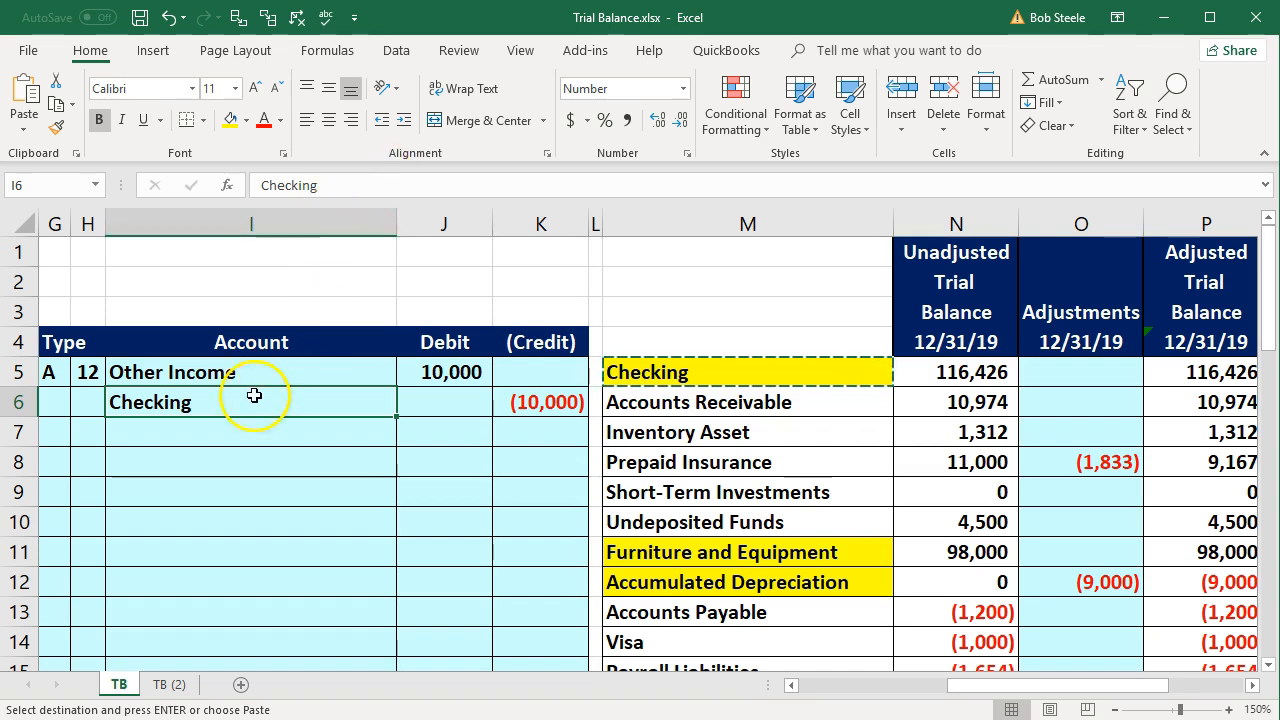
Apply the formatting of the Other Income cell I5 to the blank account cells below the entry with Format Painter
left_click(180, 371)
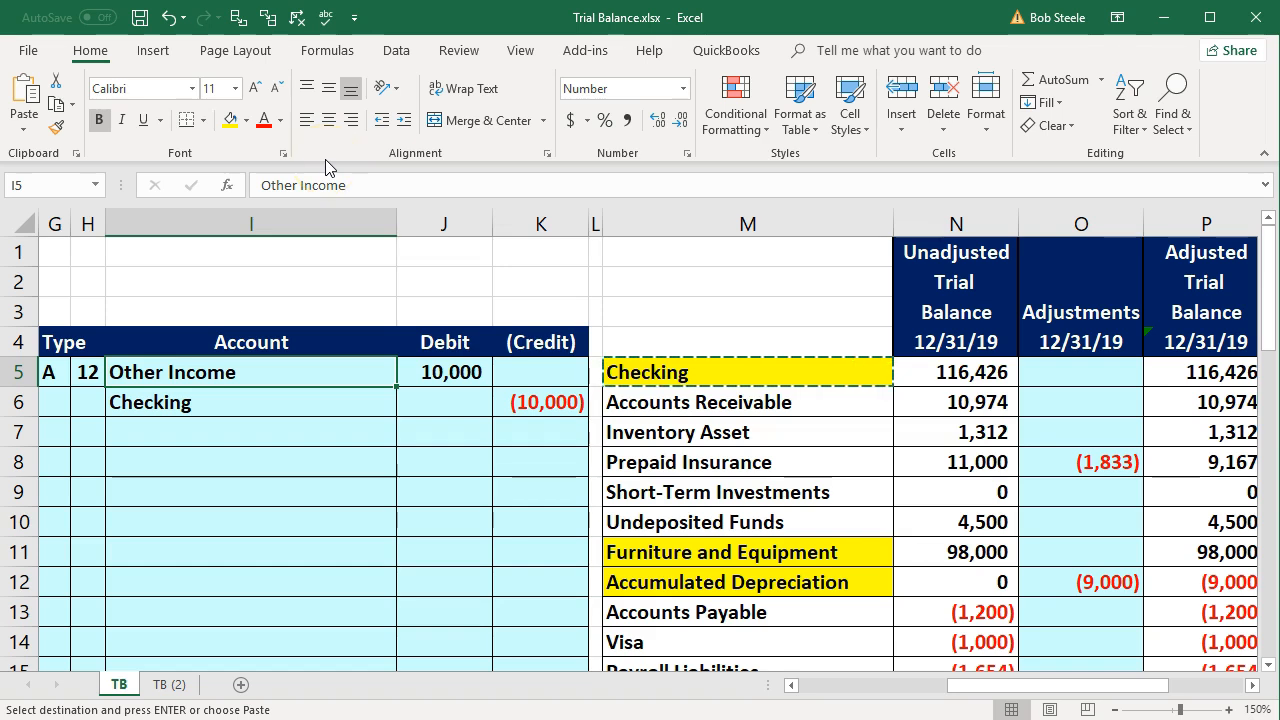
left_click(57, 127)
mouse_move(200, 432)
left_mouse_down()
mouse_move(223, 692)
mouse_move(211, 566)
left_mouse_up()
scroll(211, 566, "up", 6)
Indent the Checking account name in I6 to mark it as the credit line
left_click(227, 402)
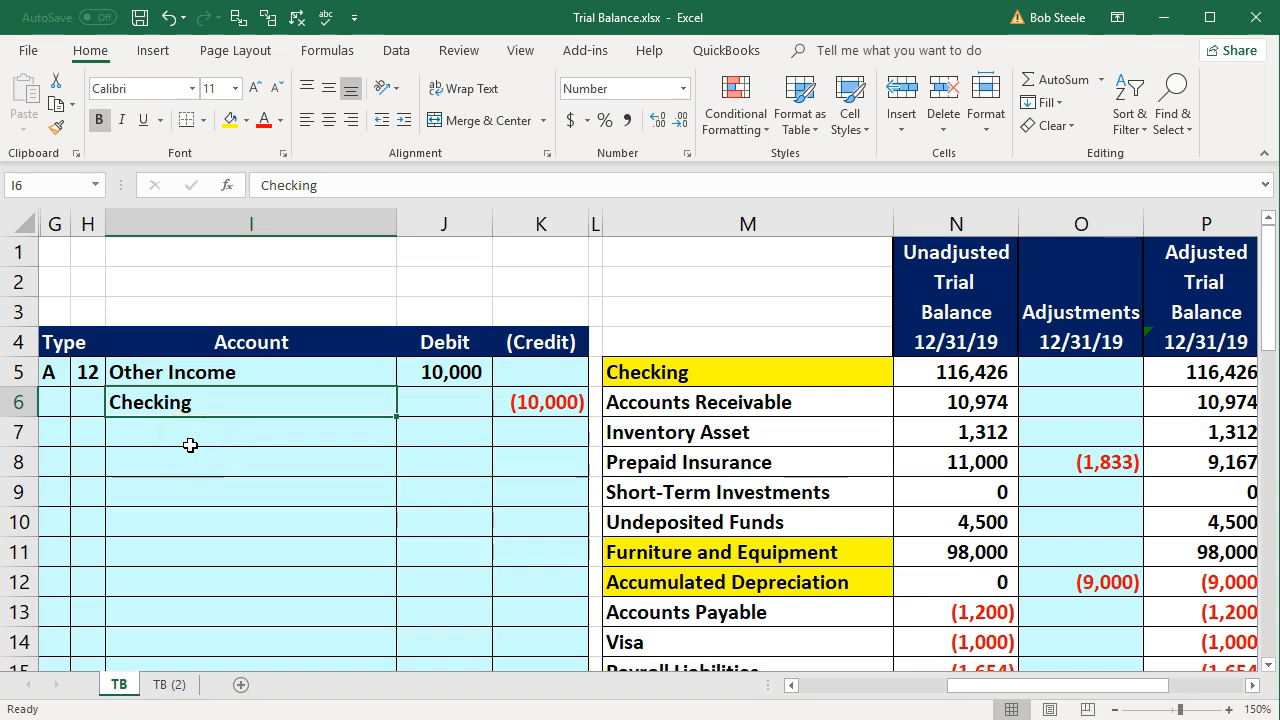
left_click(403, 120)
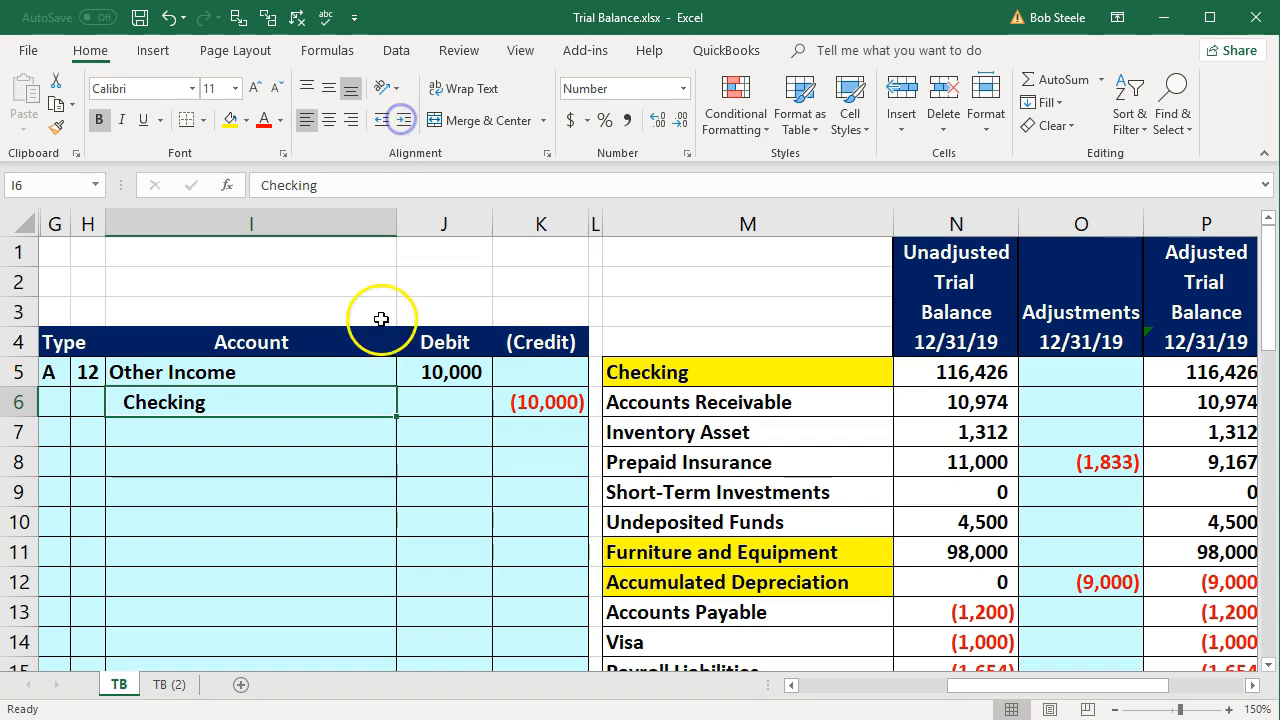
left_click(412, 400)
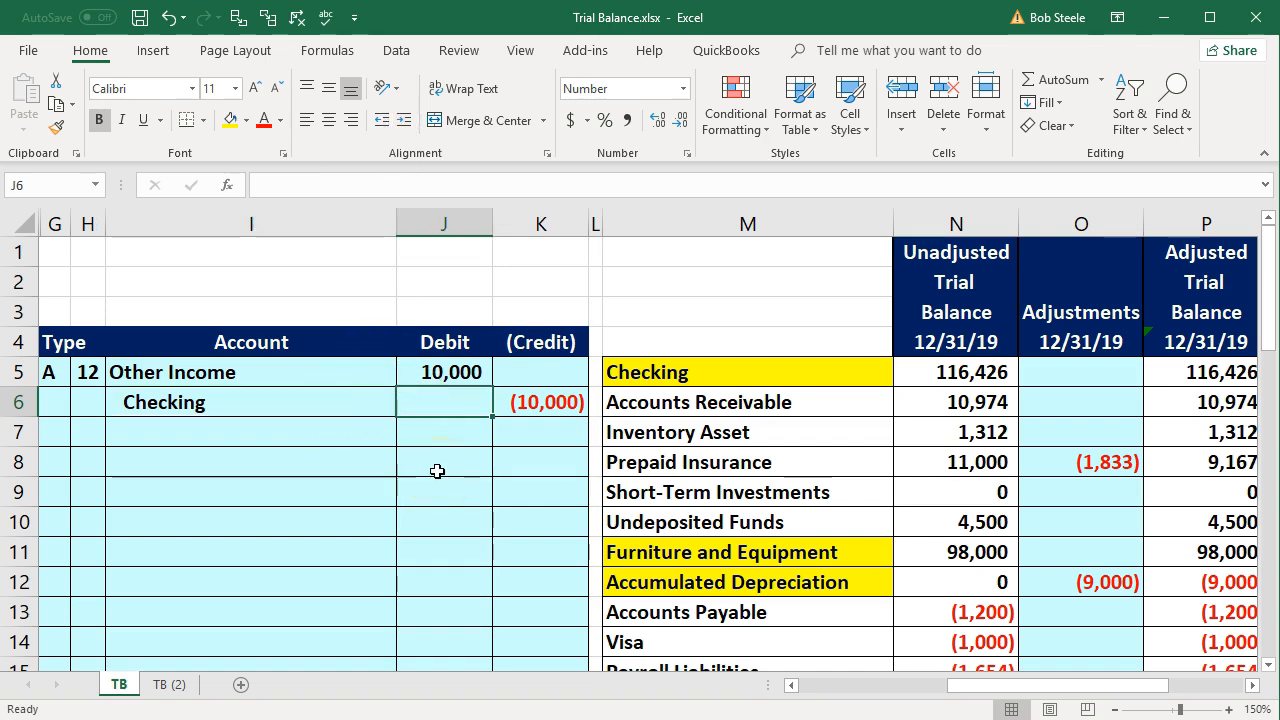
Post the Checking credit to the Adjustments column by entering =K6 in O5, and check the adjusted Checking balance
left_click(1046, 377)
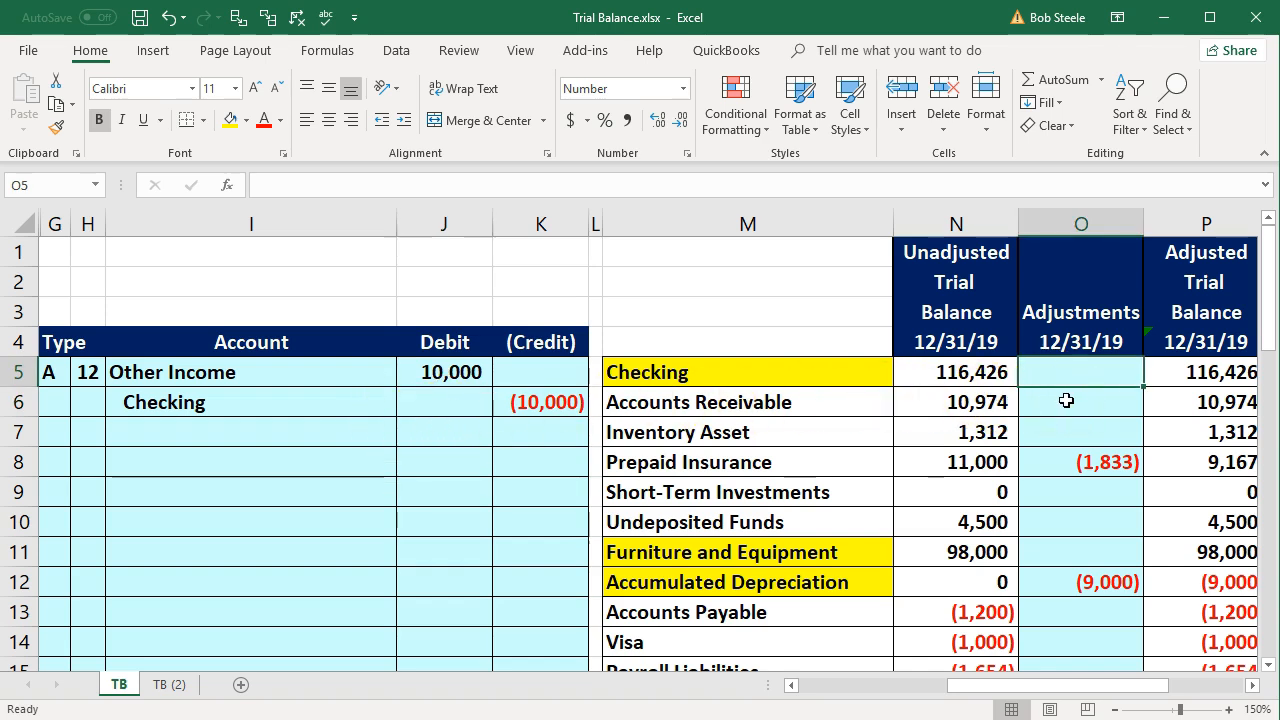
type("=")
left_click(570, 403)
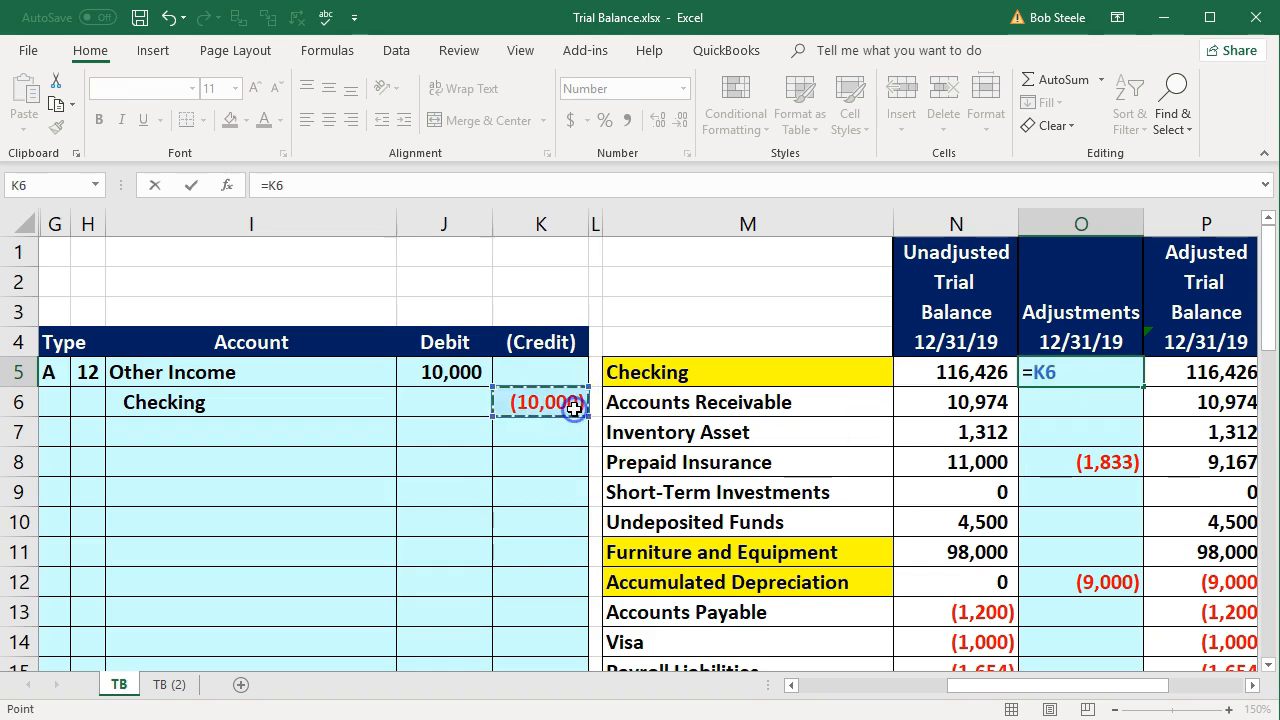
key("Return")
key("Right")
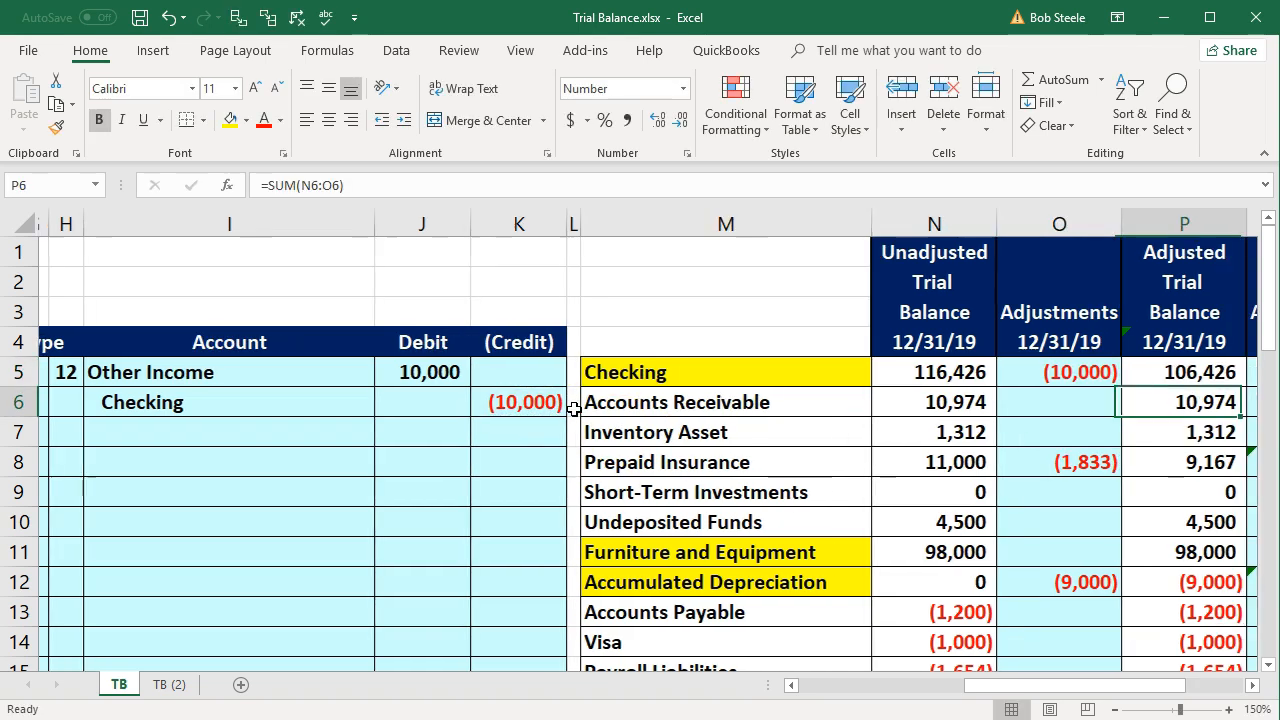
key("Up")
Try to post the Other Income adjustment by entering =K6 in its Adjustments cell O41
left_click_drag(356, 379, 384, 384)
scroll(915, 496, "down", 9)
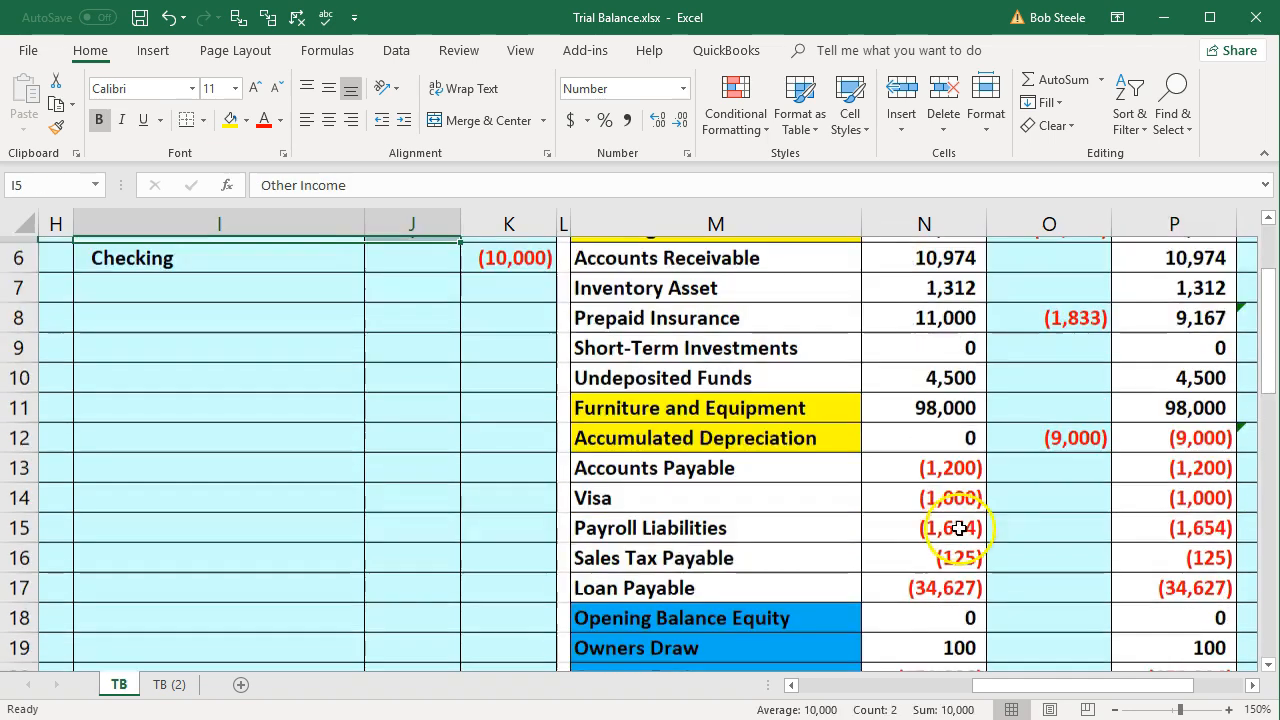
scroll(998, 590, "down", 1)
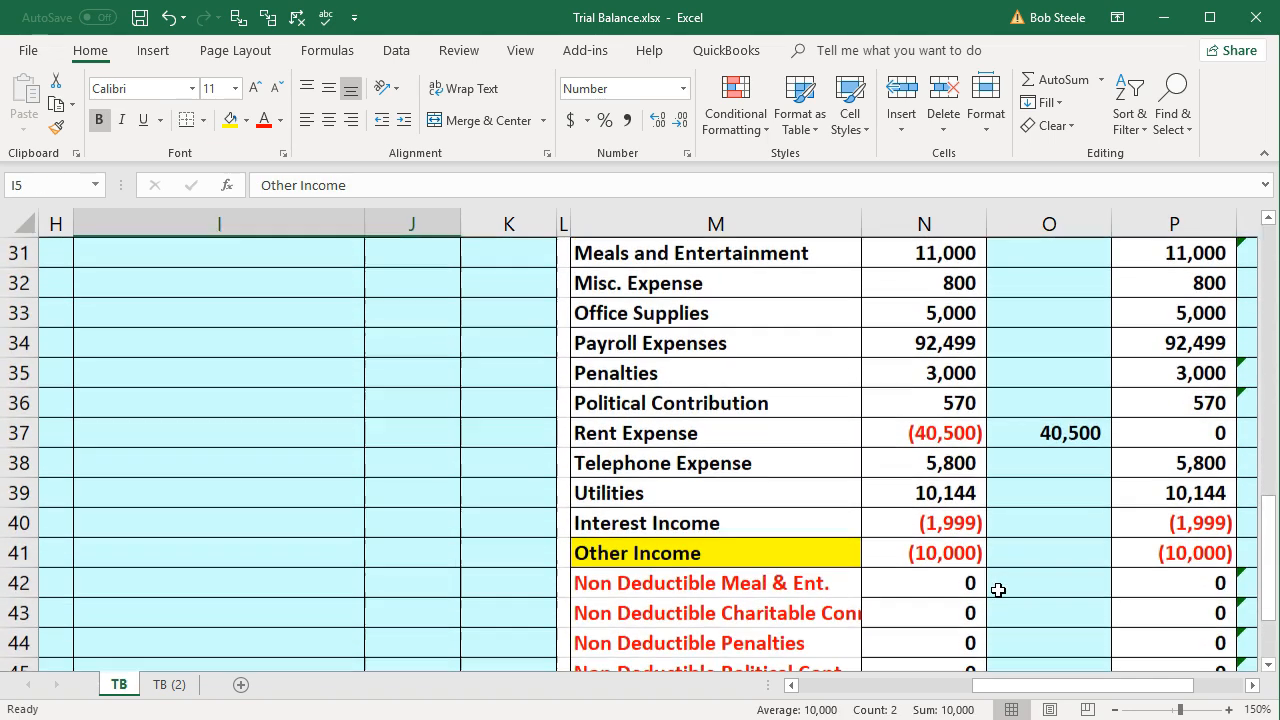
left_click(1034, 556)
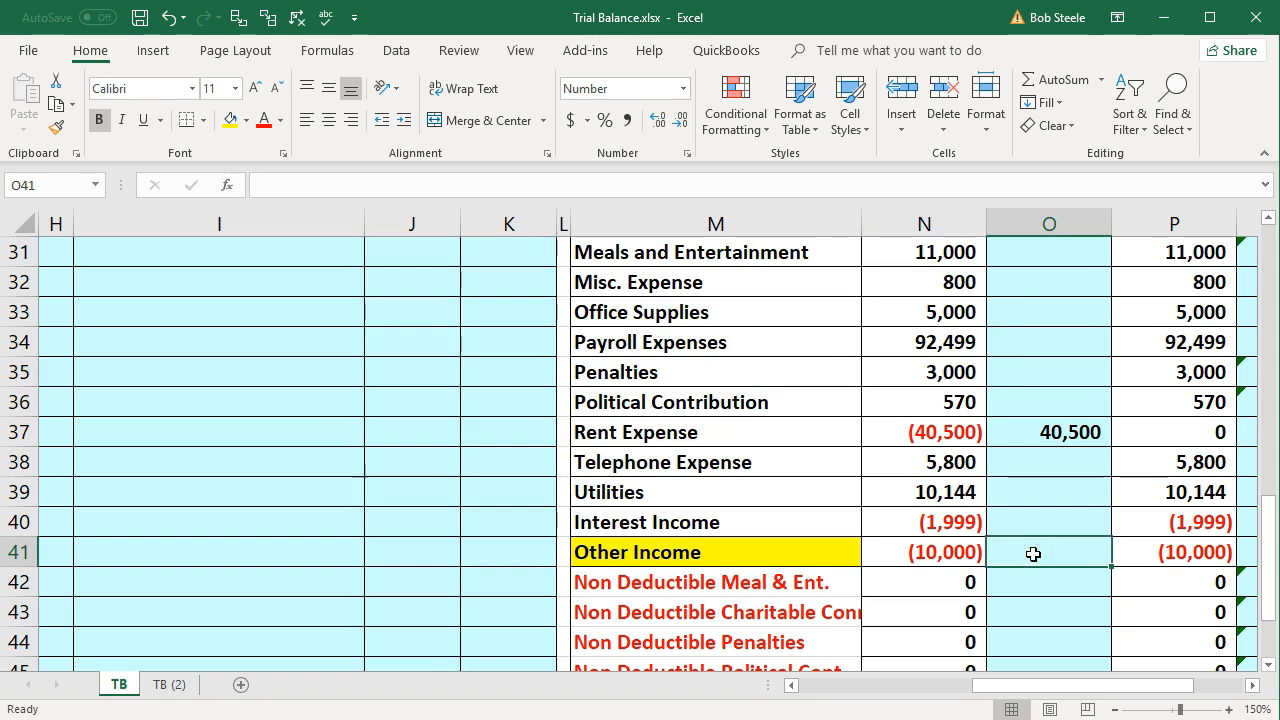
type("=")
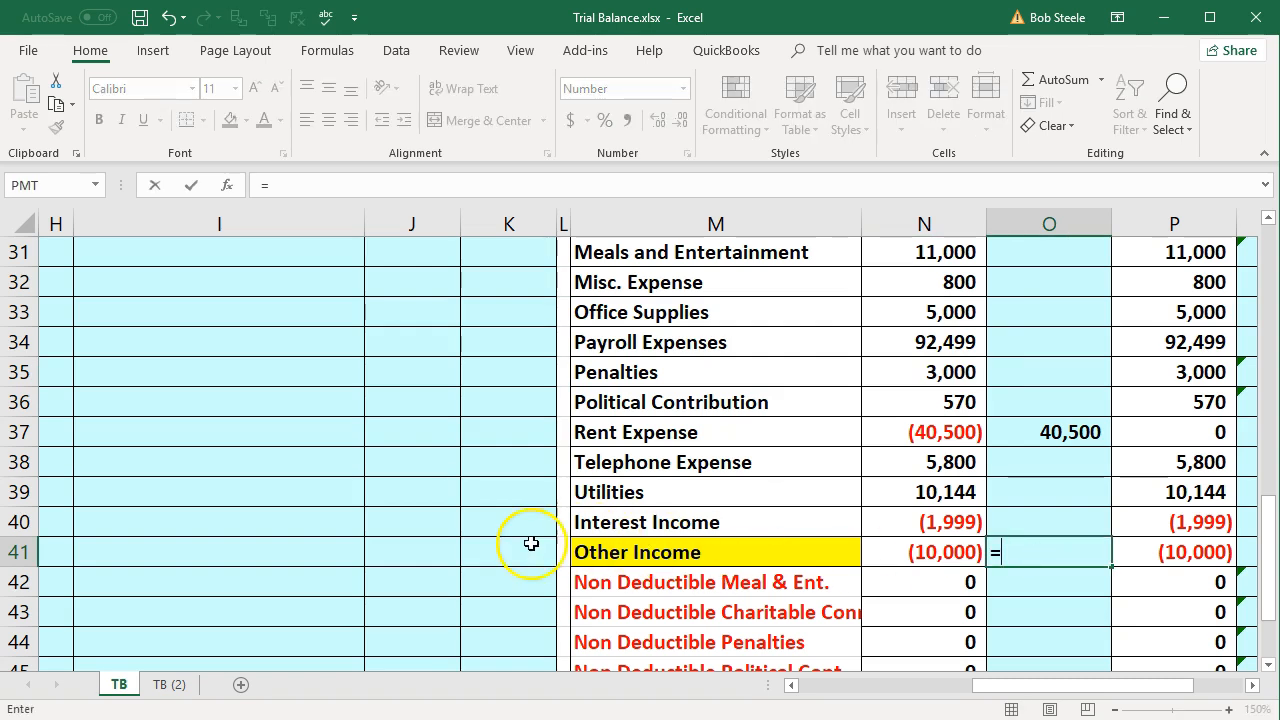
scroll(494, 551, "up", 8)
scroll(493, 550, "up", 2)
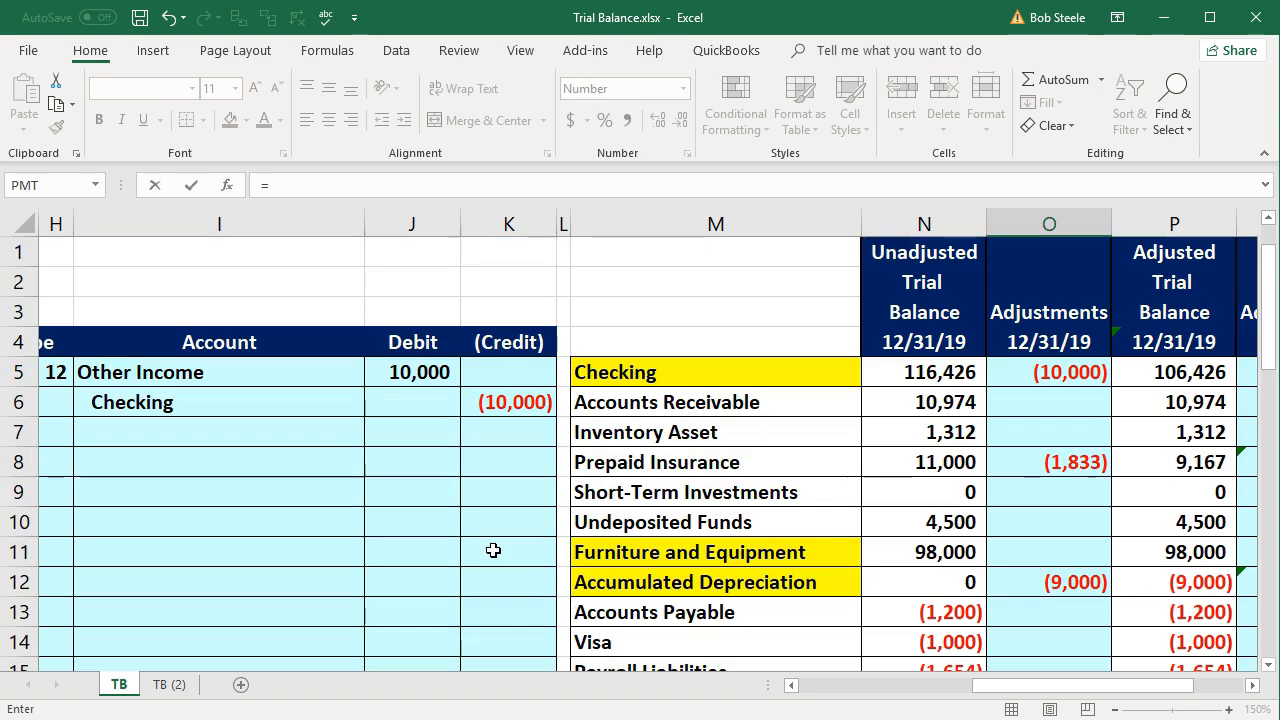
left_click(515, 405)
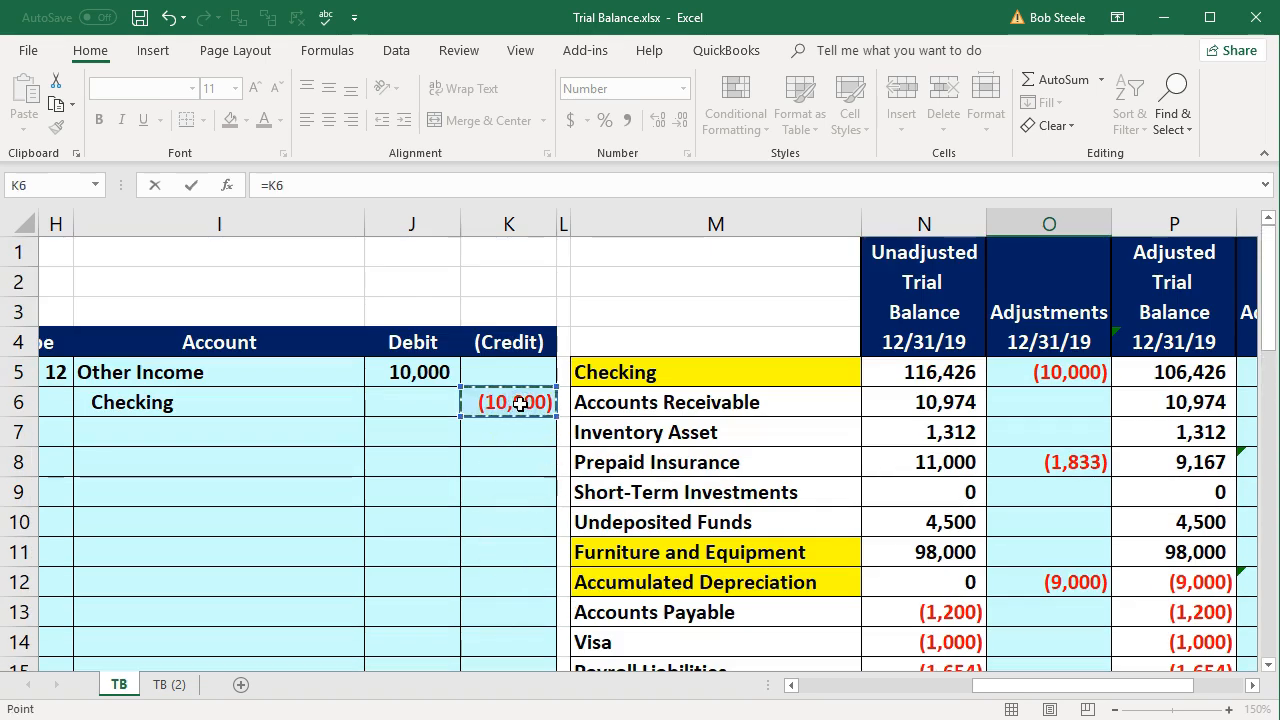
key("Return")
key("Right")
key("Right")
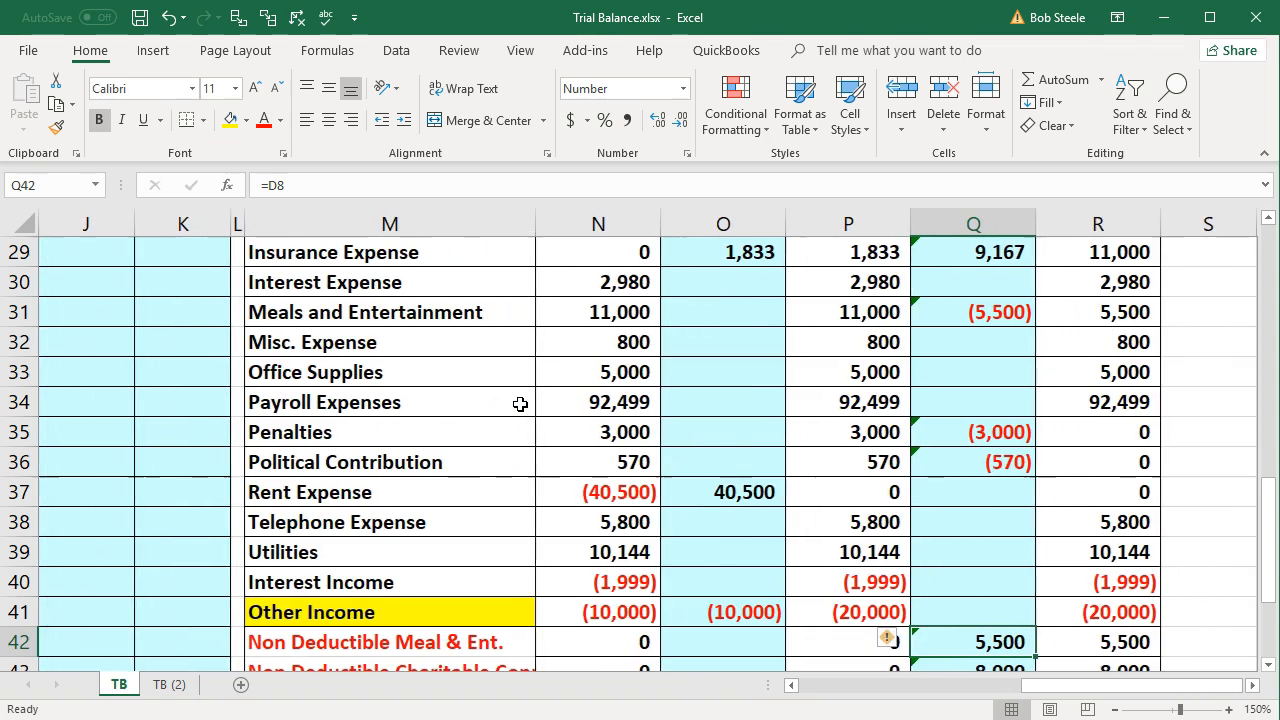
Compare the O41 posting with the column totals and clear the =K6 formula from it
left_click(706, 607)
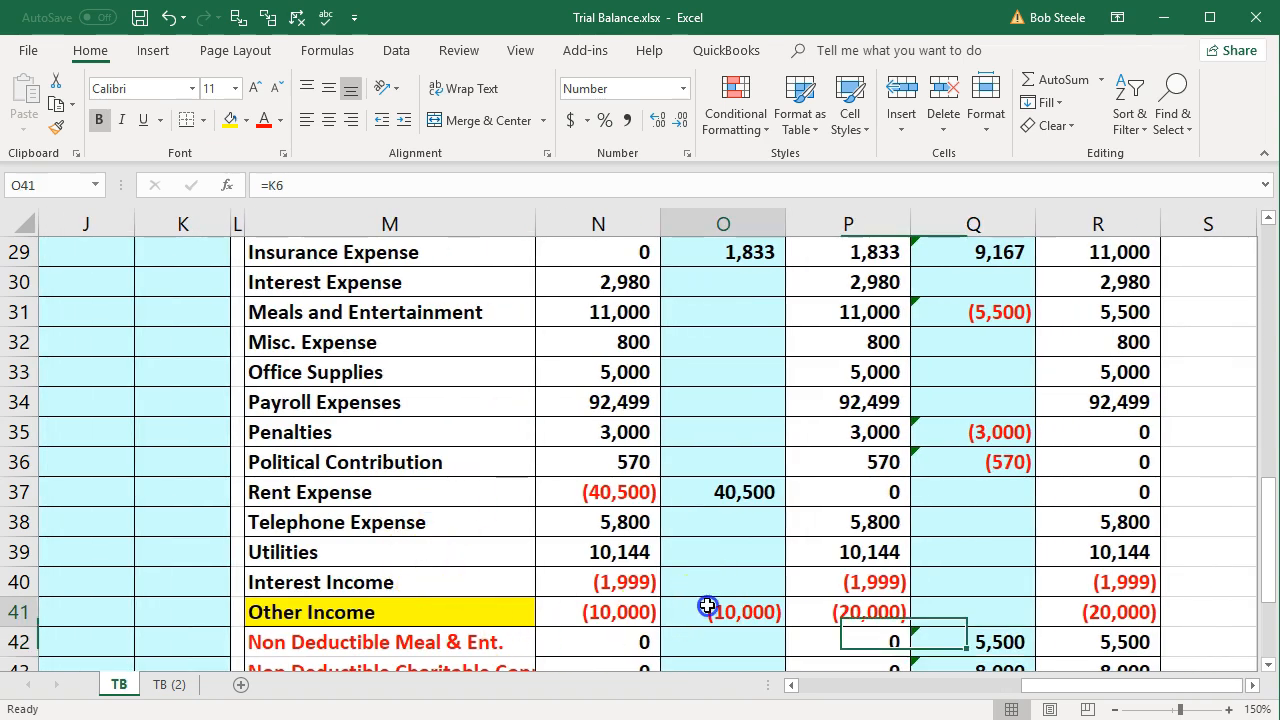
scroll(706, 607, "down", 3)
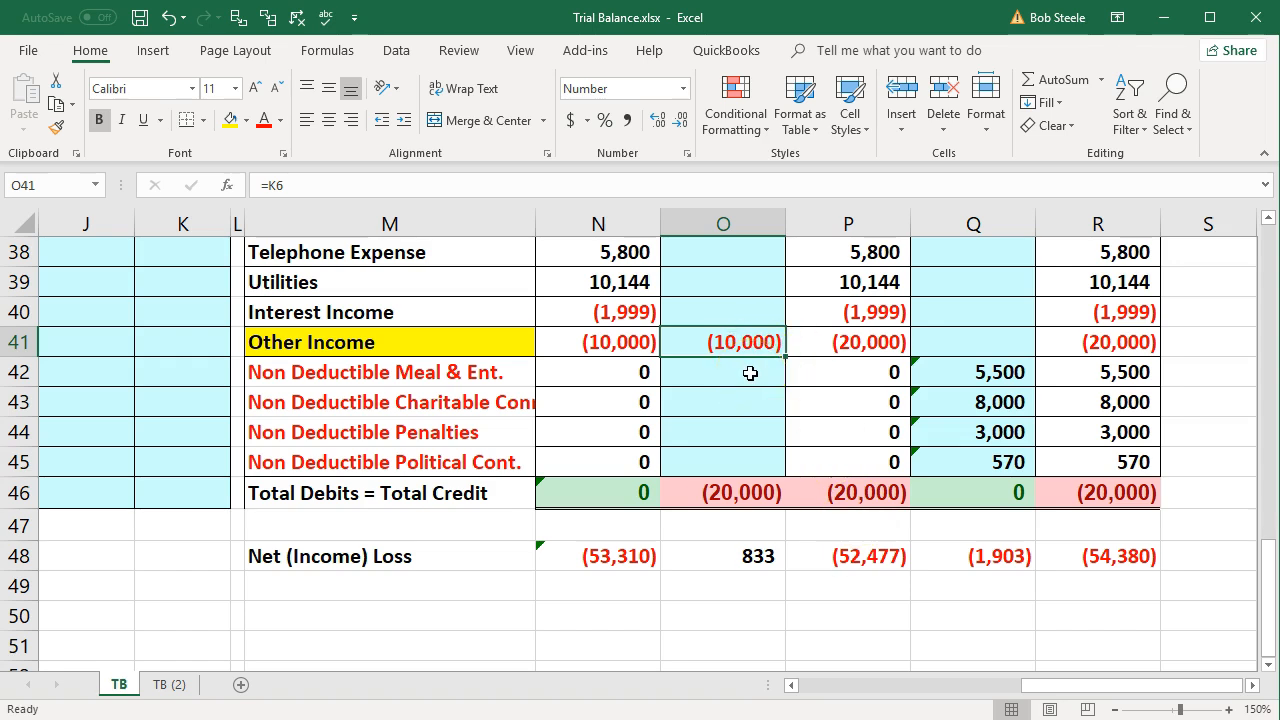
key("Delete")
key("Return")
key("Up")
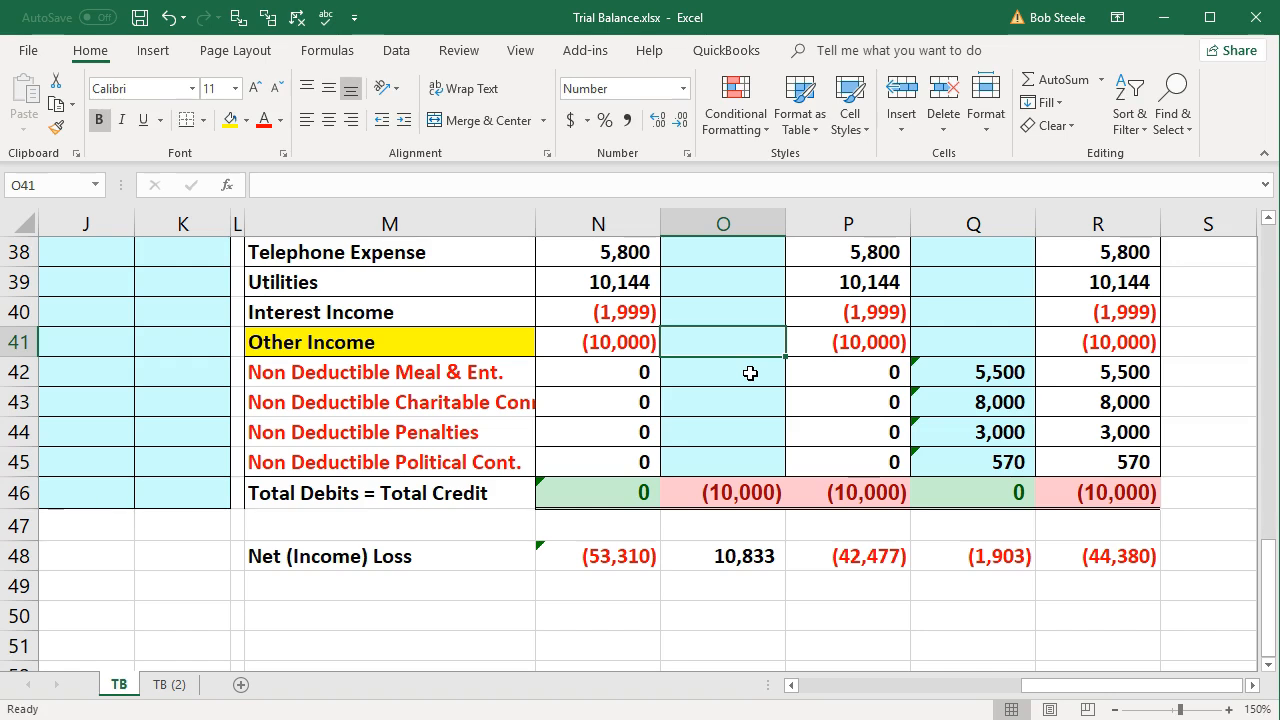
Post the Other Income debit to the Adjustments column by entering =J5 in O41, and check the column total in O46
type("=")
key("Left")
key("Left")
key("Left")
key("Left")
key("Left")
key("Left")
key("Left")
key("Left")
key("Up")
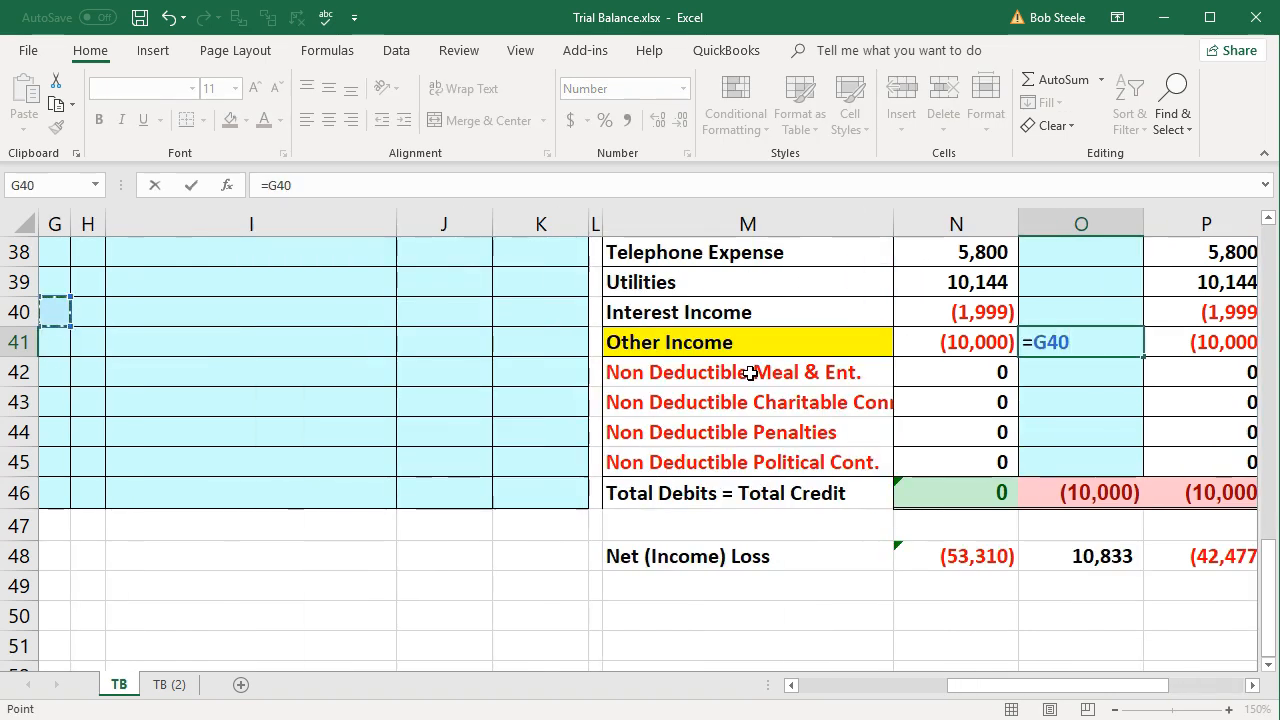
key("Up")
key("Up")
key("Up")
key("Up")
key("Up")
key("Up")
key("Up")
key("Up")
key("Up")
key("Up")
key("Up")
key("Up")
key("Up")
key("Up")
key("Up")
key("Up")
key("Up")
key("Up")
key("Up")
key("Up")
key("Down")
key("Down")
key("Down")
key("Right")
key("Right")
key("Right")
key("Right")
key("Left")
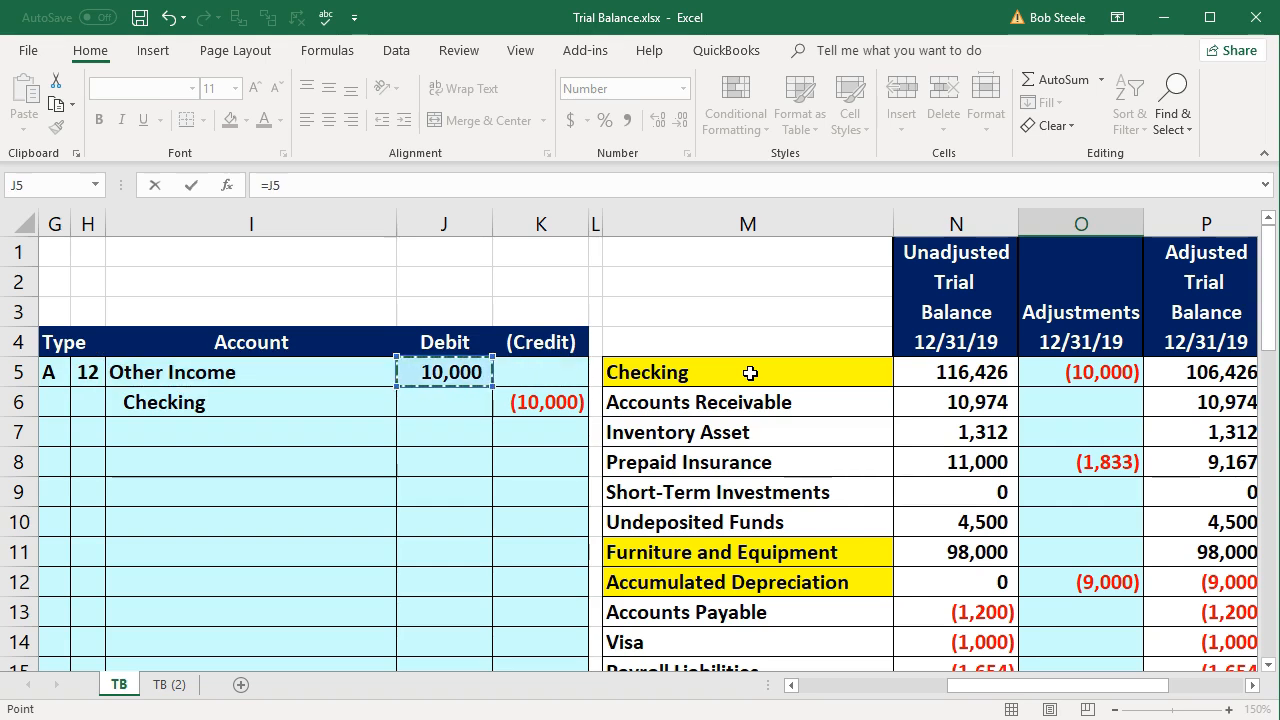
key("Return")
key("Right")
key("Right")
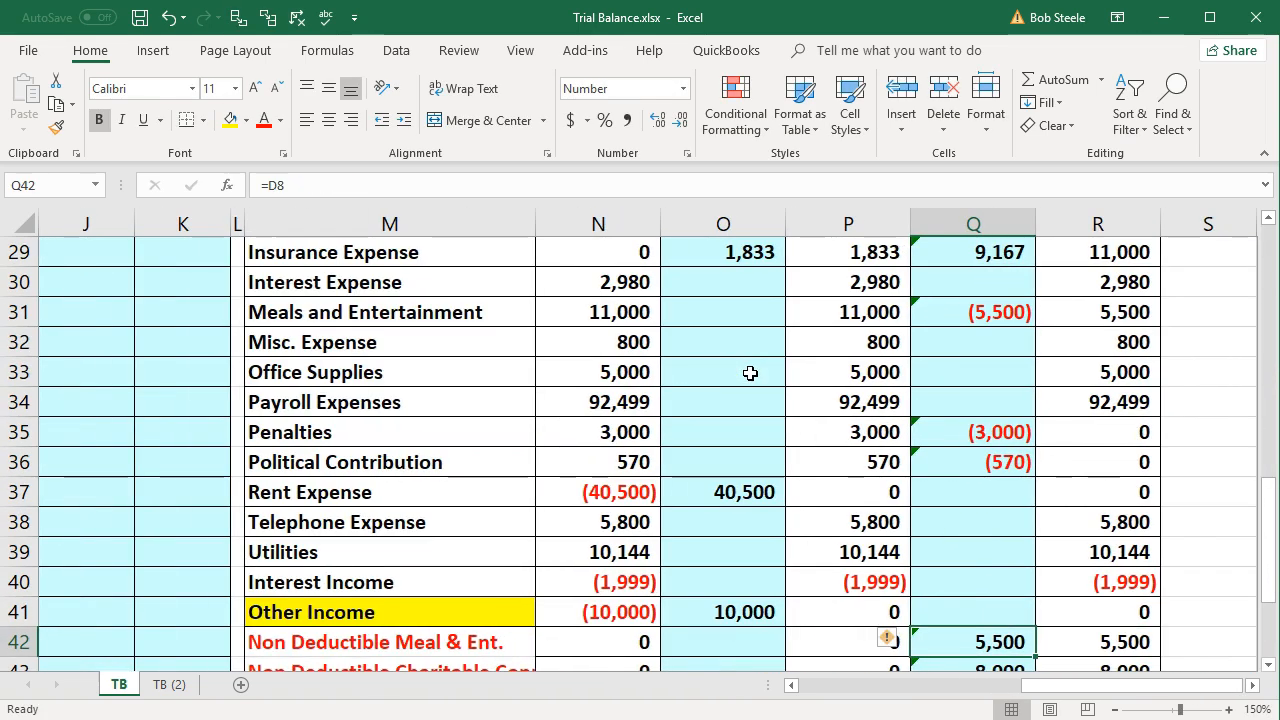
scroll(750, 373, "down", 2)
left_click(753, 576)
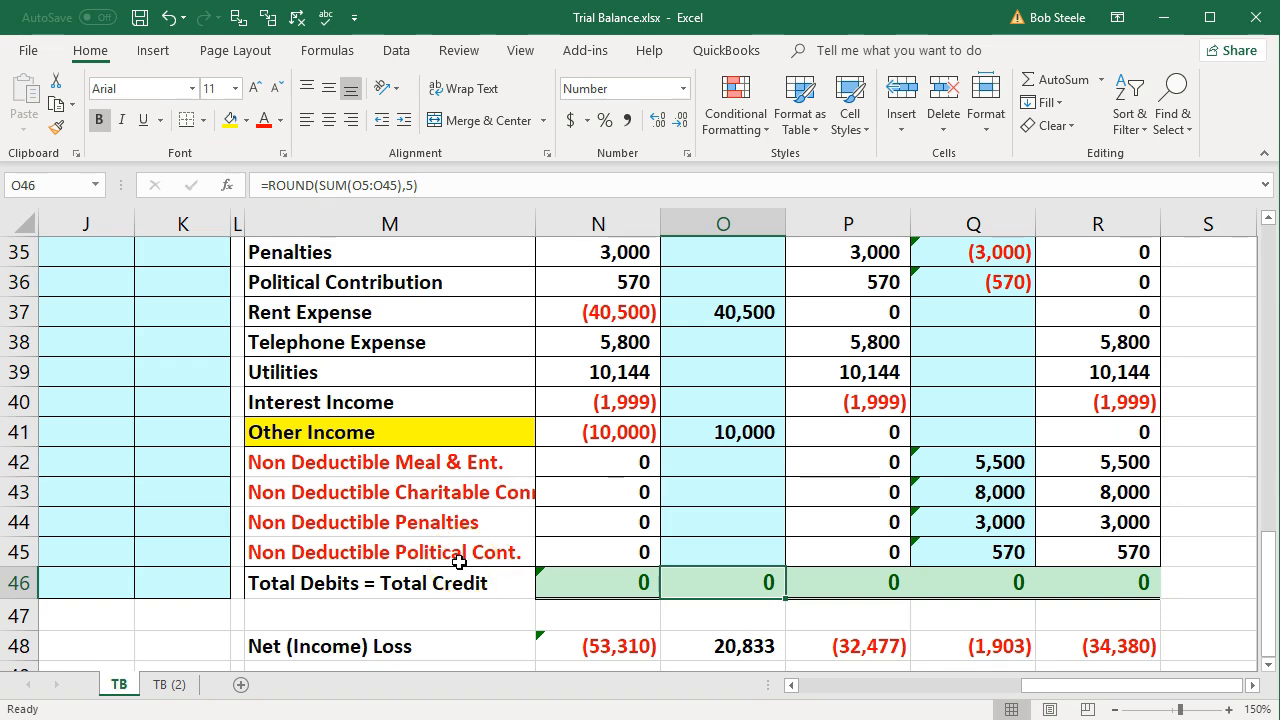
Start the next journal entry in row 8 with type A in G8 and the number formula +H5+1 in H8
scroll(458, 562, "up", 7)
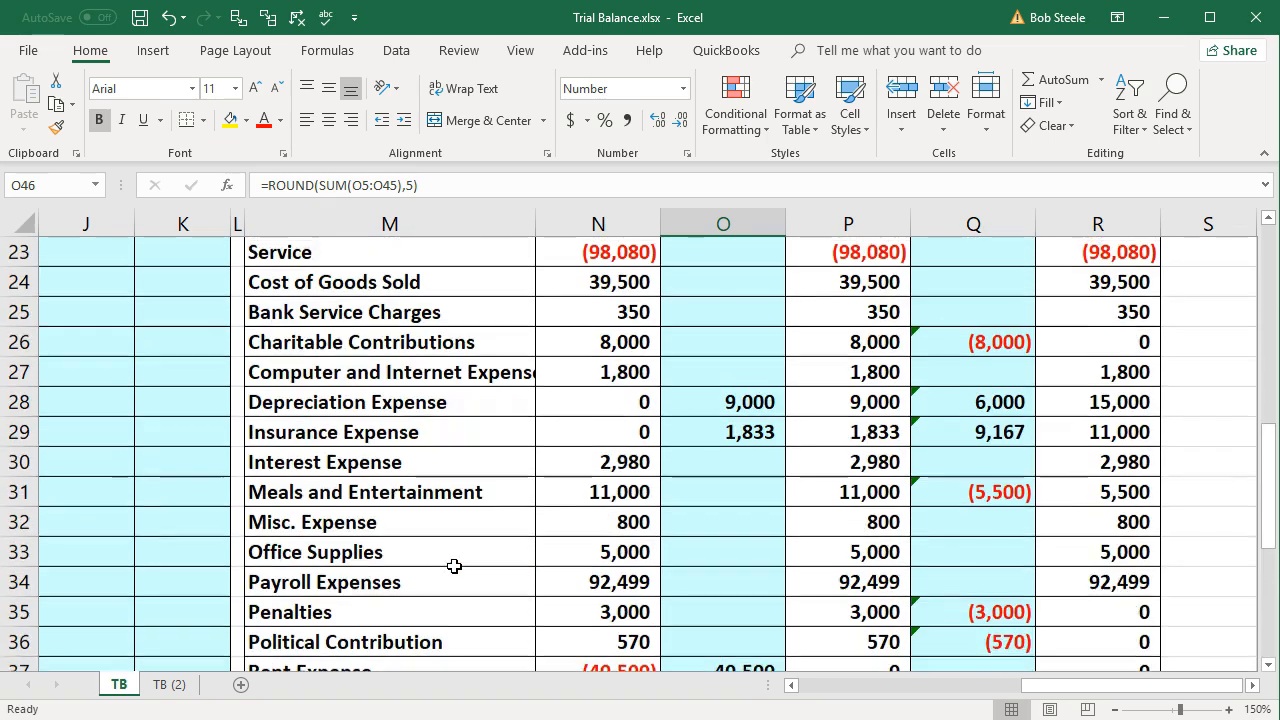
scroll(454, 566, "up", 3)
scroll(600, 590, "up", 1)
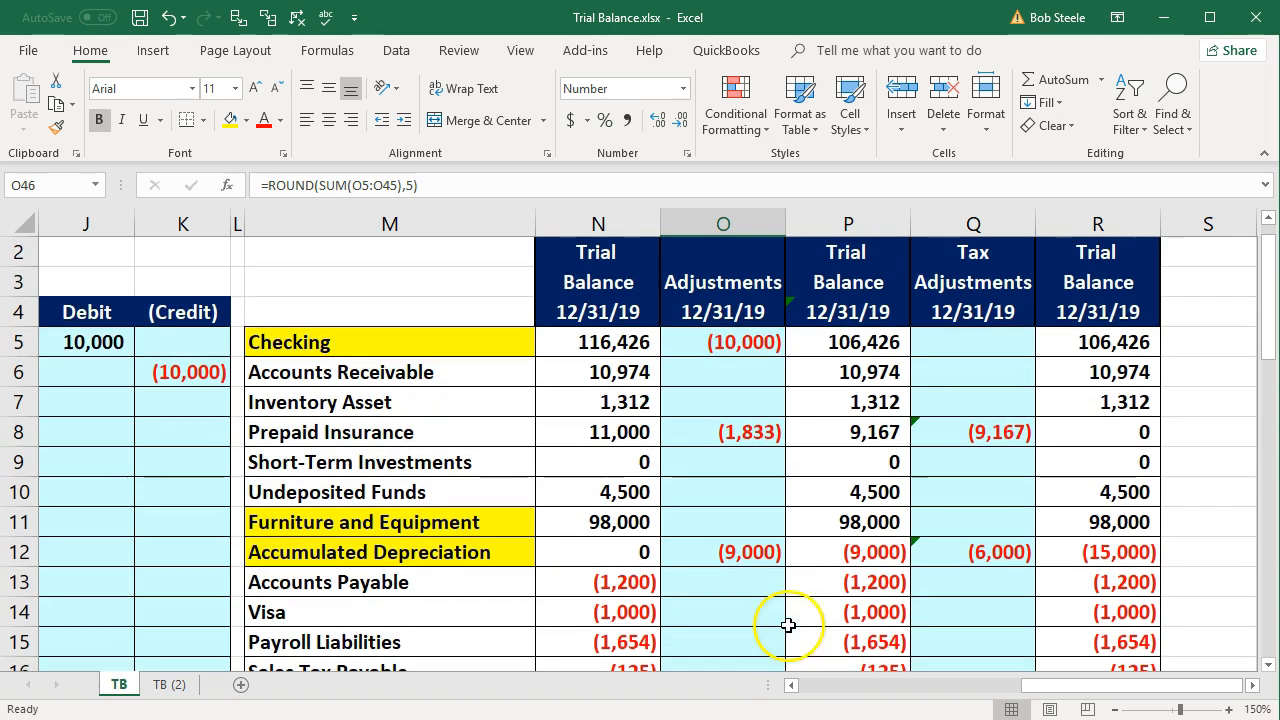
left_click(791, 686)
left_click(791, 686)
left_click(791, 686)
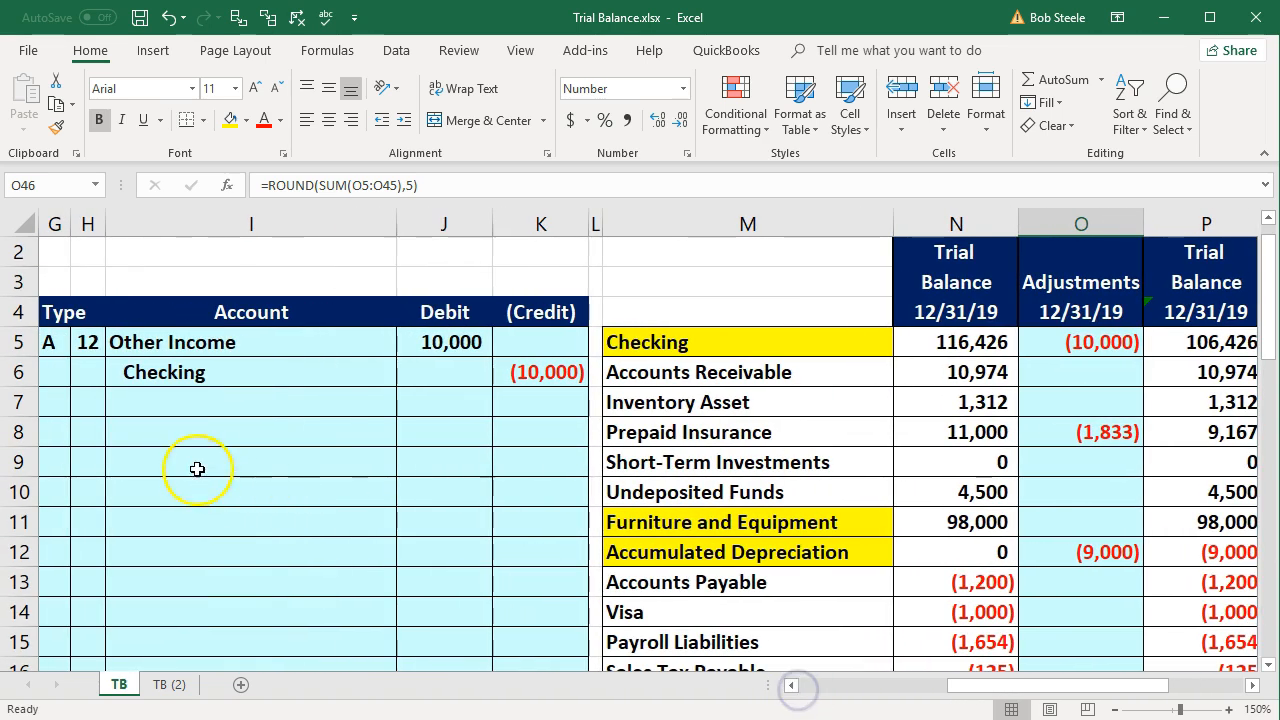
left_click(70, 432)
type("A")
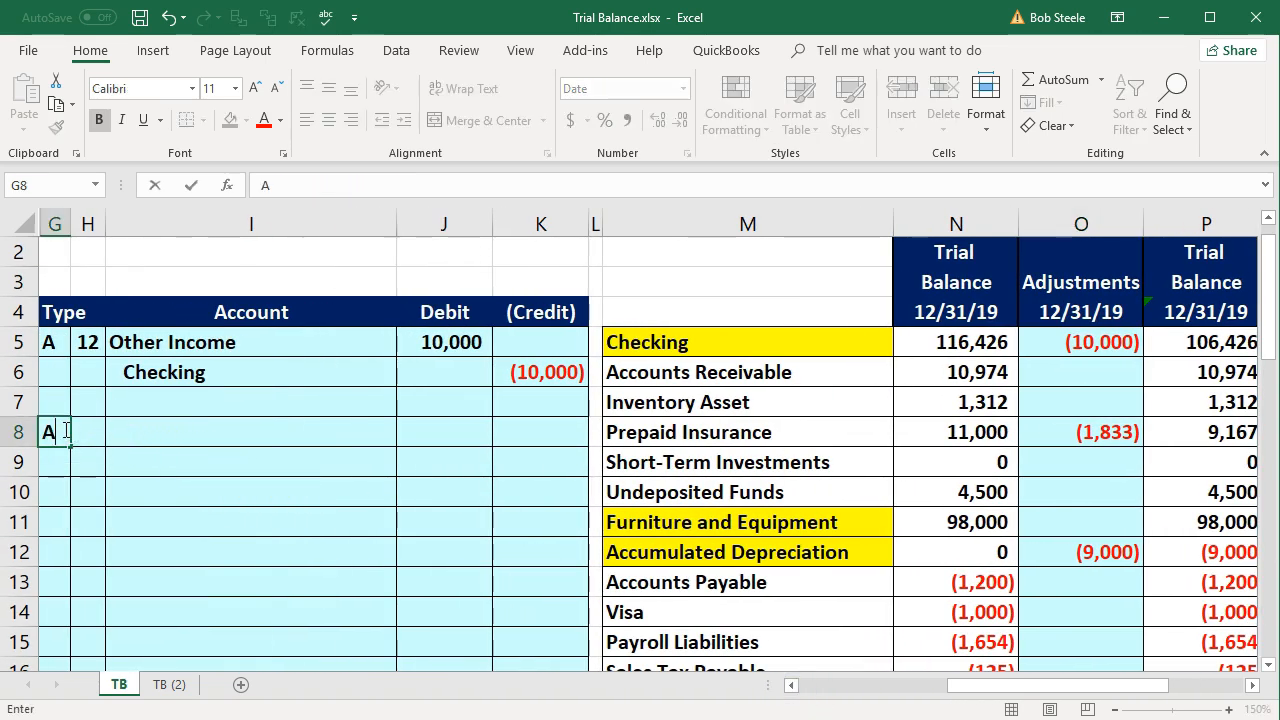
key("Tab")
type("+")
key("Up")
key("Up")
key("Up")
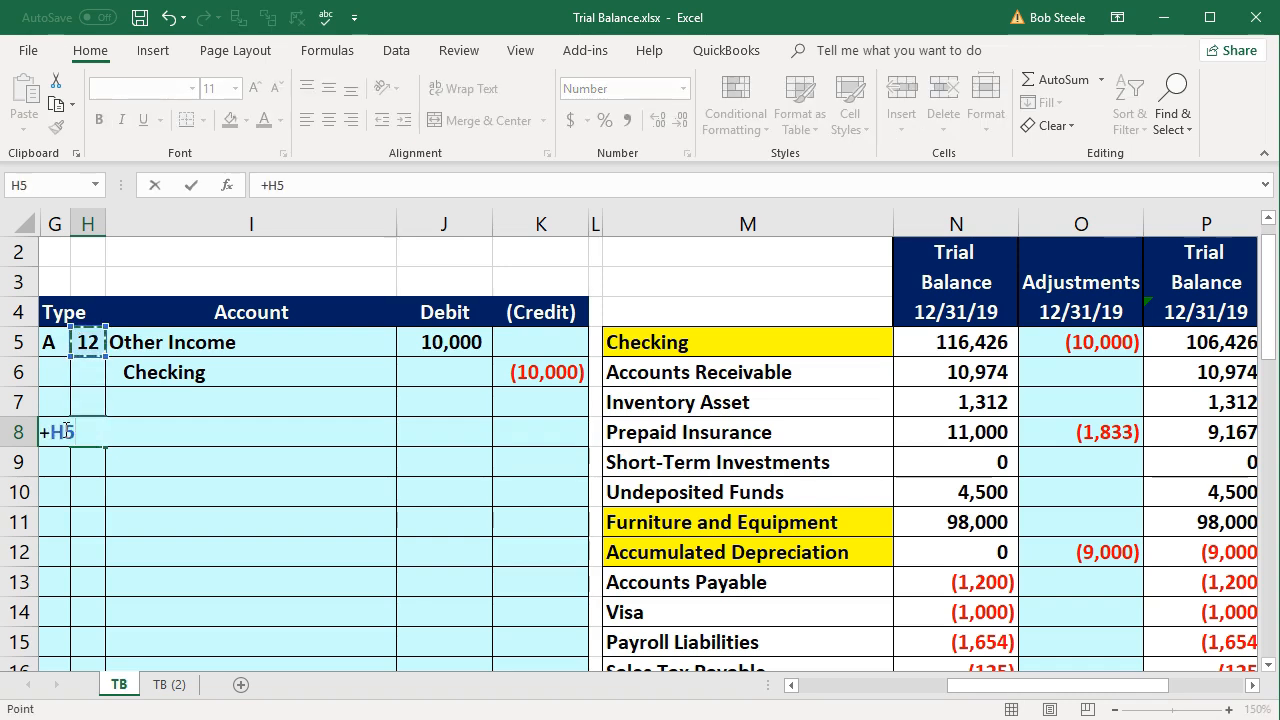
type("+")
type("1")
key("Return")
key("Right")
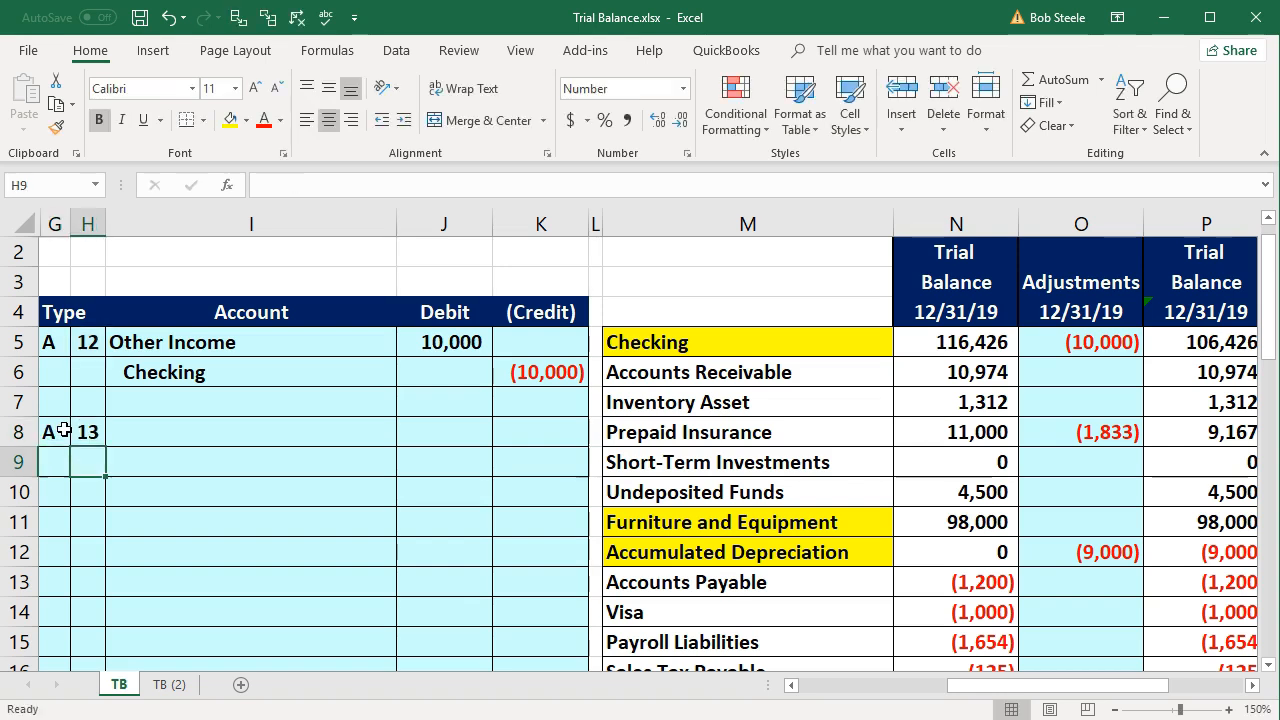
Copy the Checking account name from M5 into the new entry's account cell I8 as values only
key("Right")
key("Up")
left_click(680, 342)
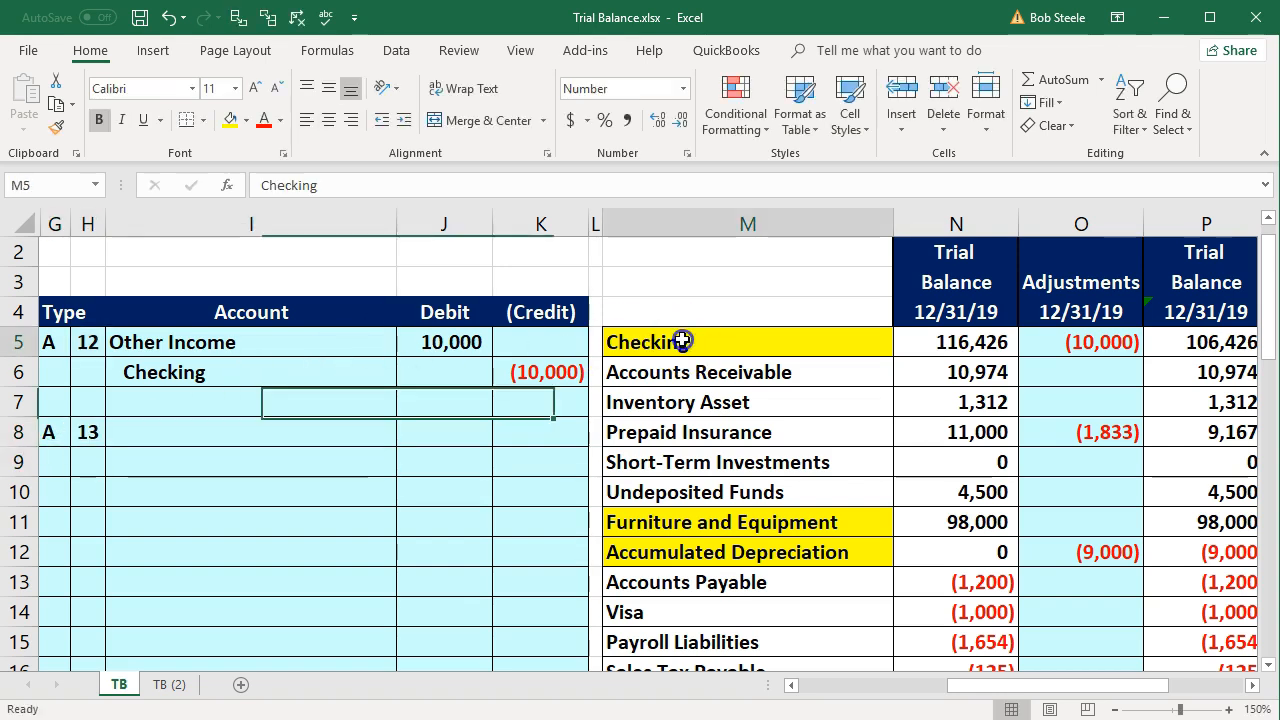
right_click(684, 341)
left_click(709, 376)
left_click(246, 431)
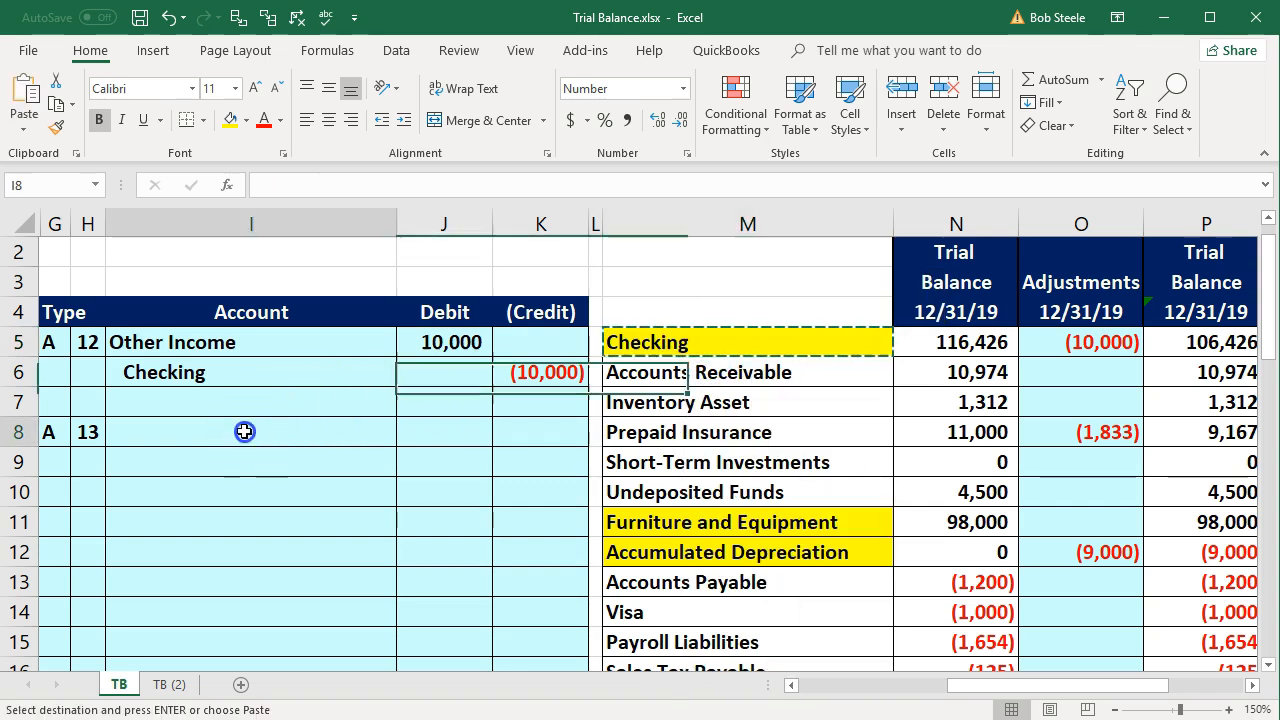
right_click(246, 431)
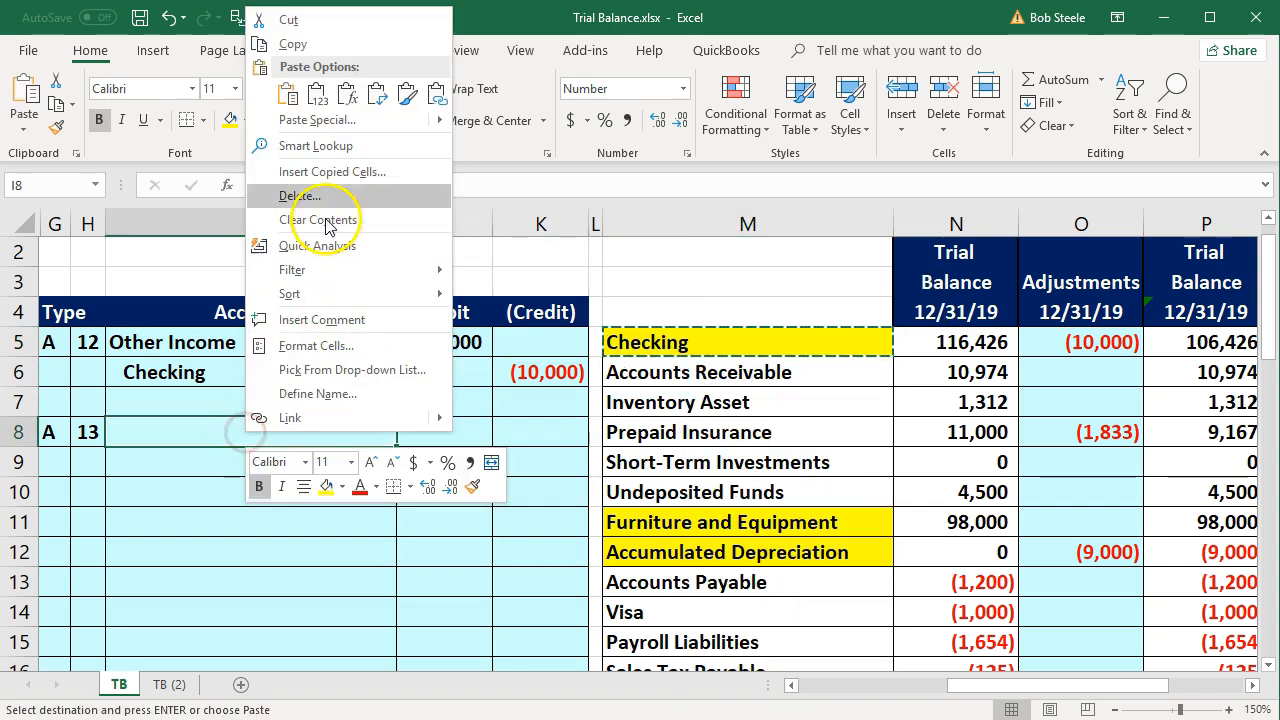
left_click(318, 96)
Enter a debit of 10,000 for Checking in J8
left_click(423, 425)
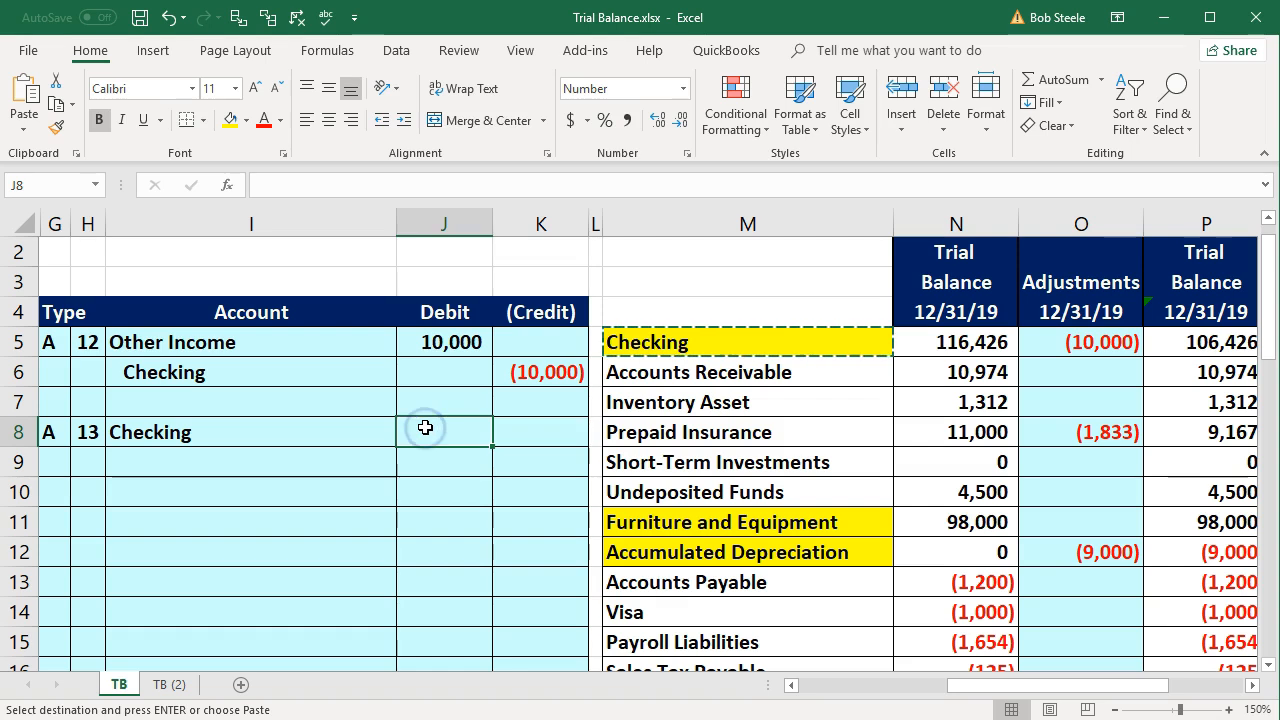
type("10,0")
type("0000")
key("Return")
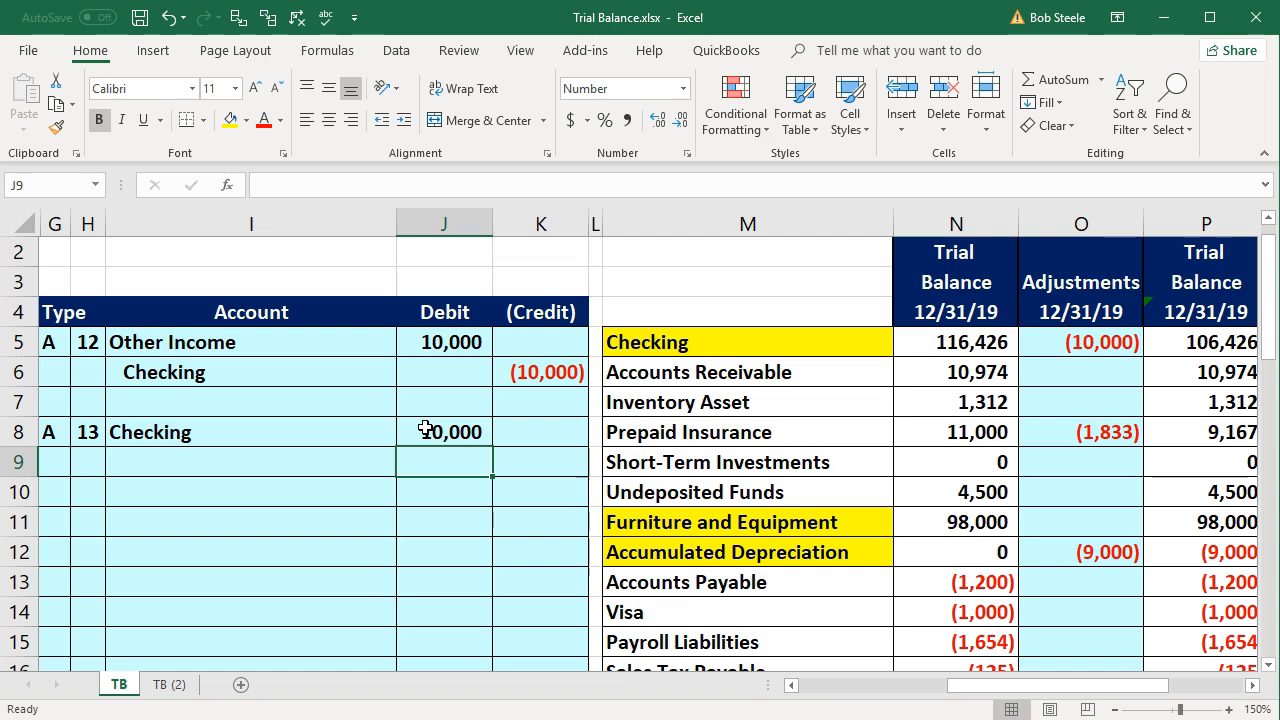
Copy the Furniture and Equipment account name from M11 into the entry's second account cell I9 as values only
left_click(925, 522)
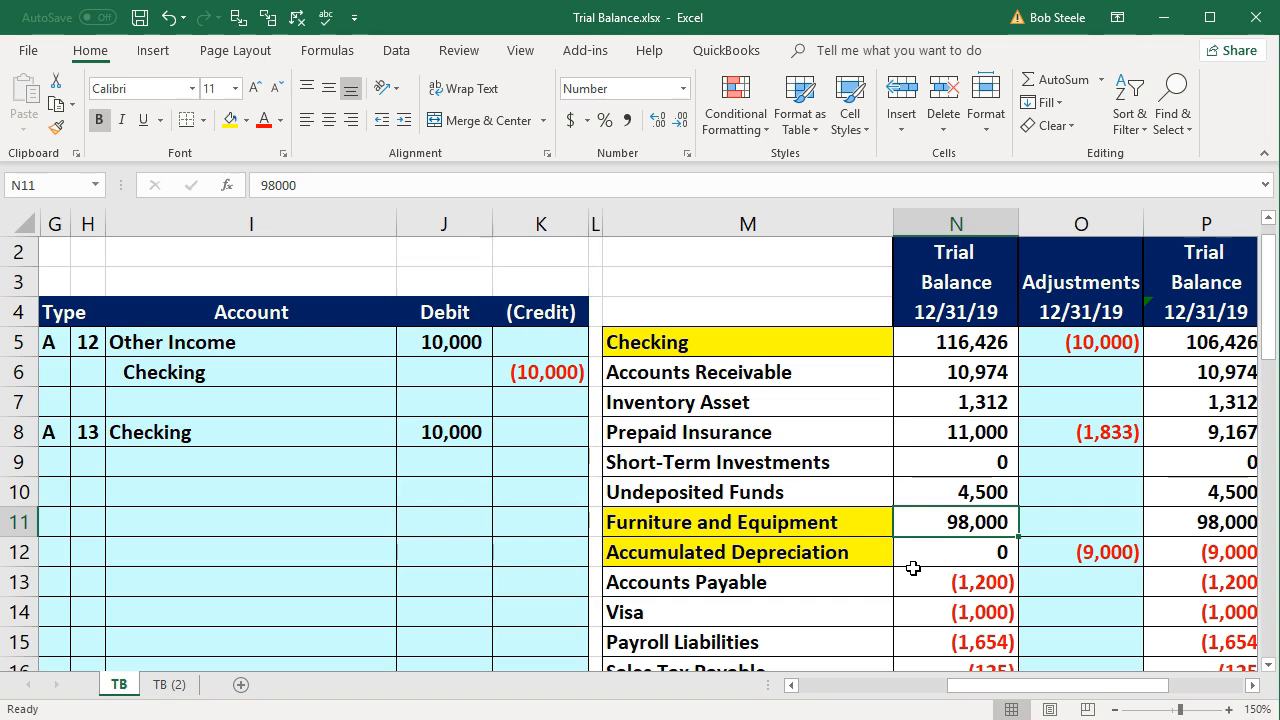
left_click(768, 524)
right_click(770, 524)
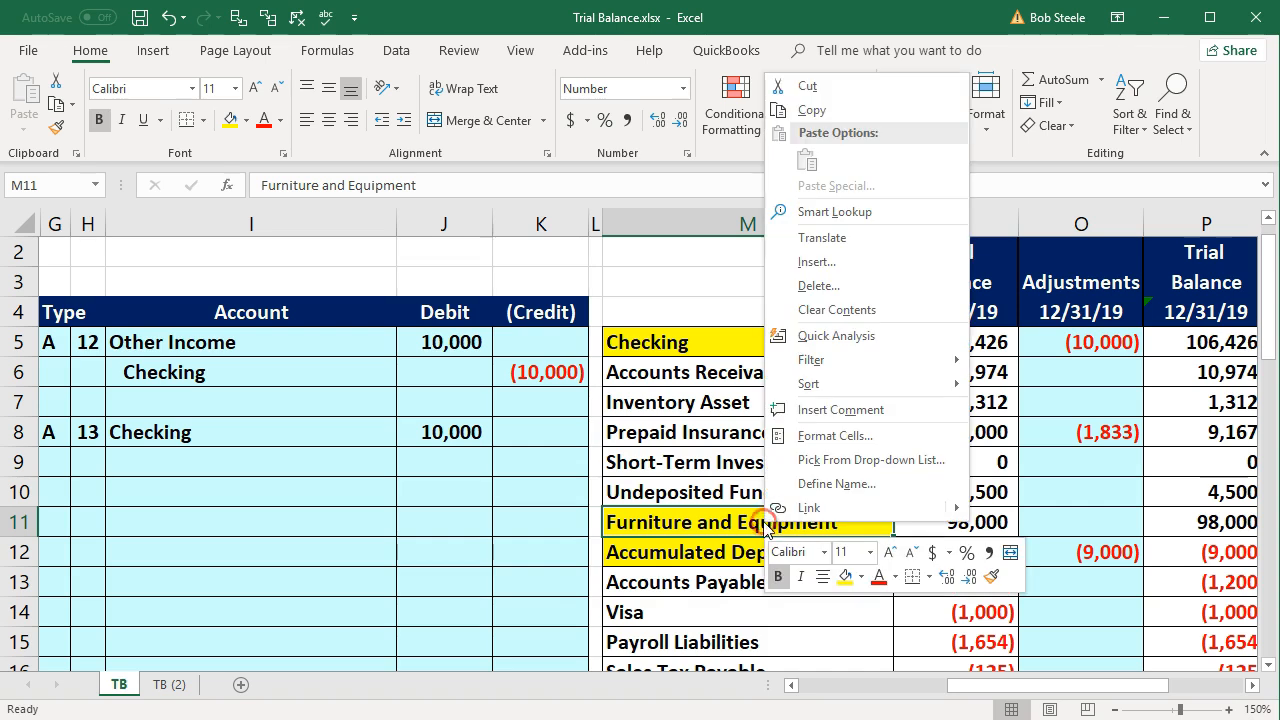
left_click(810, 110)
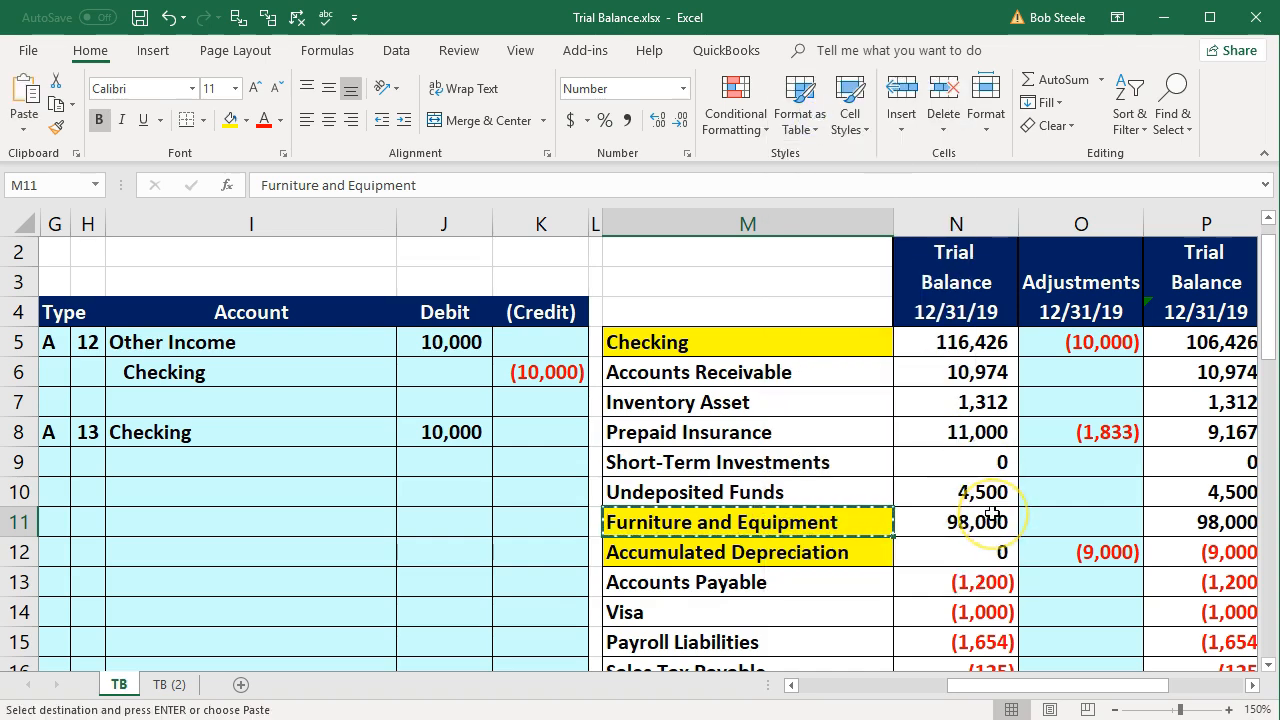
left_click(245, 461)
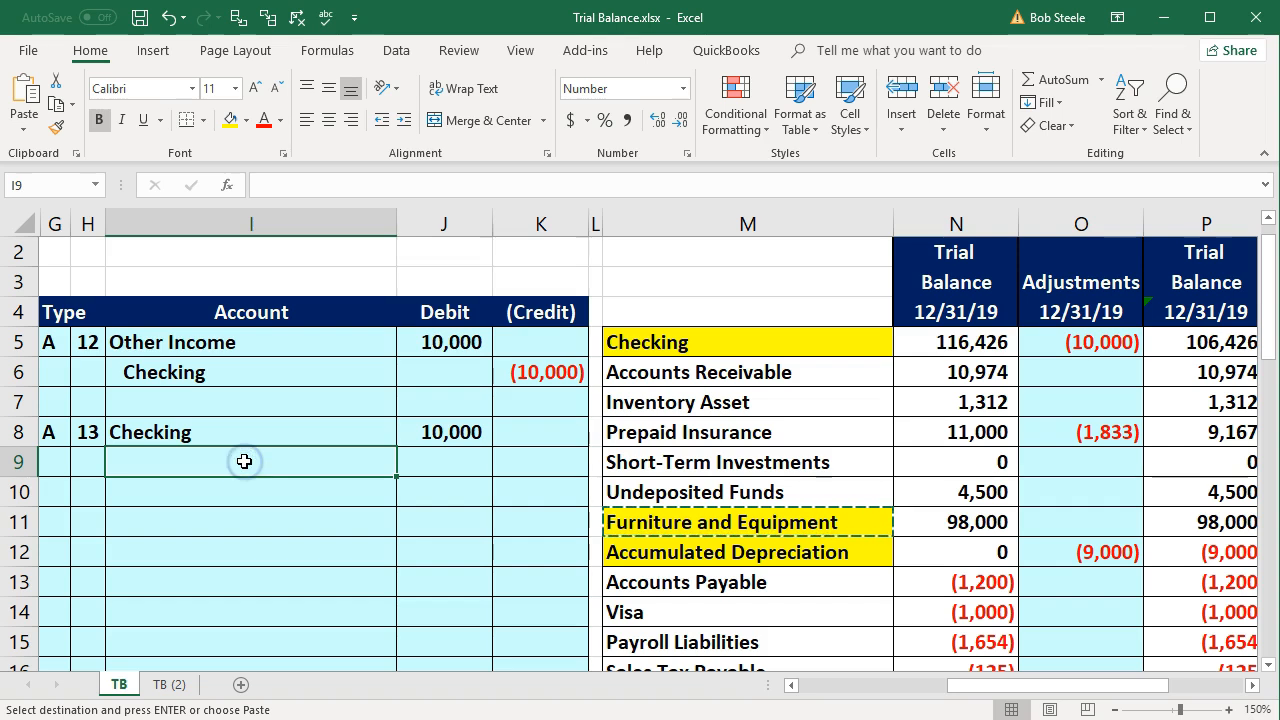
right_click(245, 461)
left_click(316, 141)
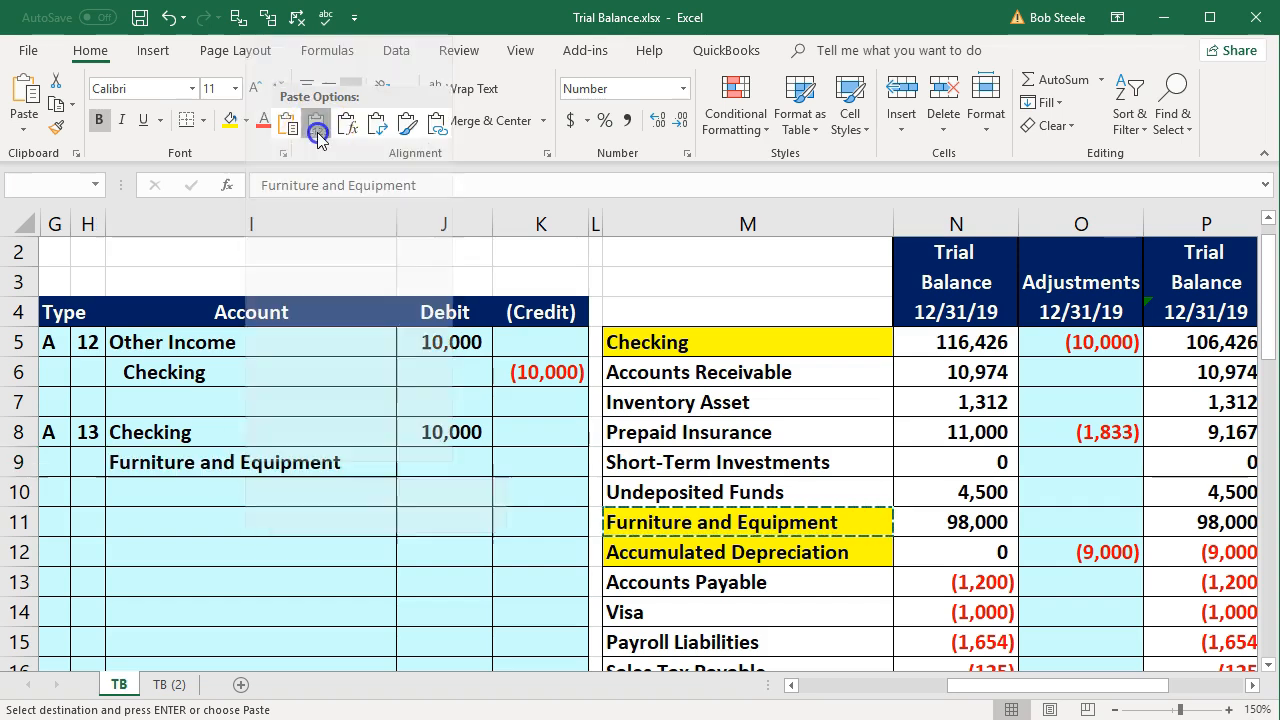
Enter a credit of -20000 for Furniture and Equipment in K9
left_click(530, 461)
type("-20000")
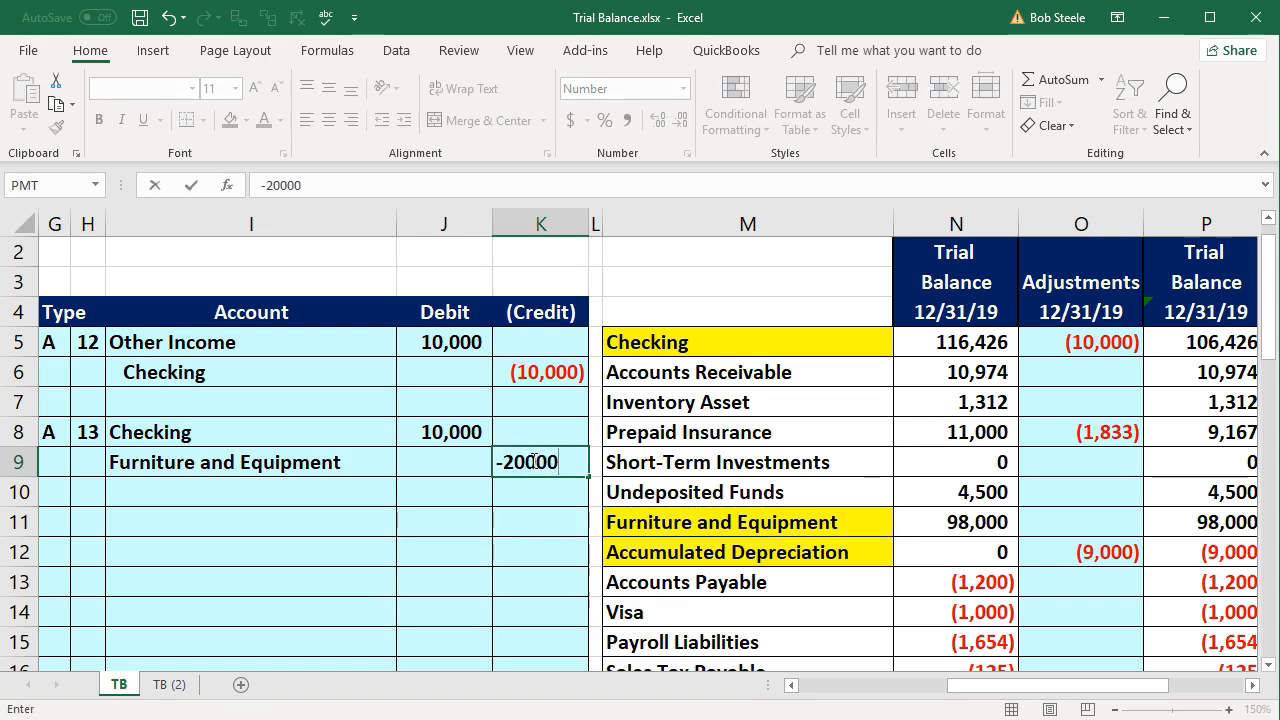
key("Return")
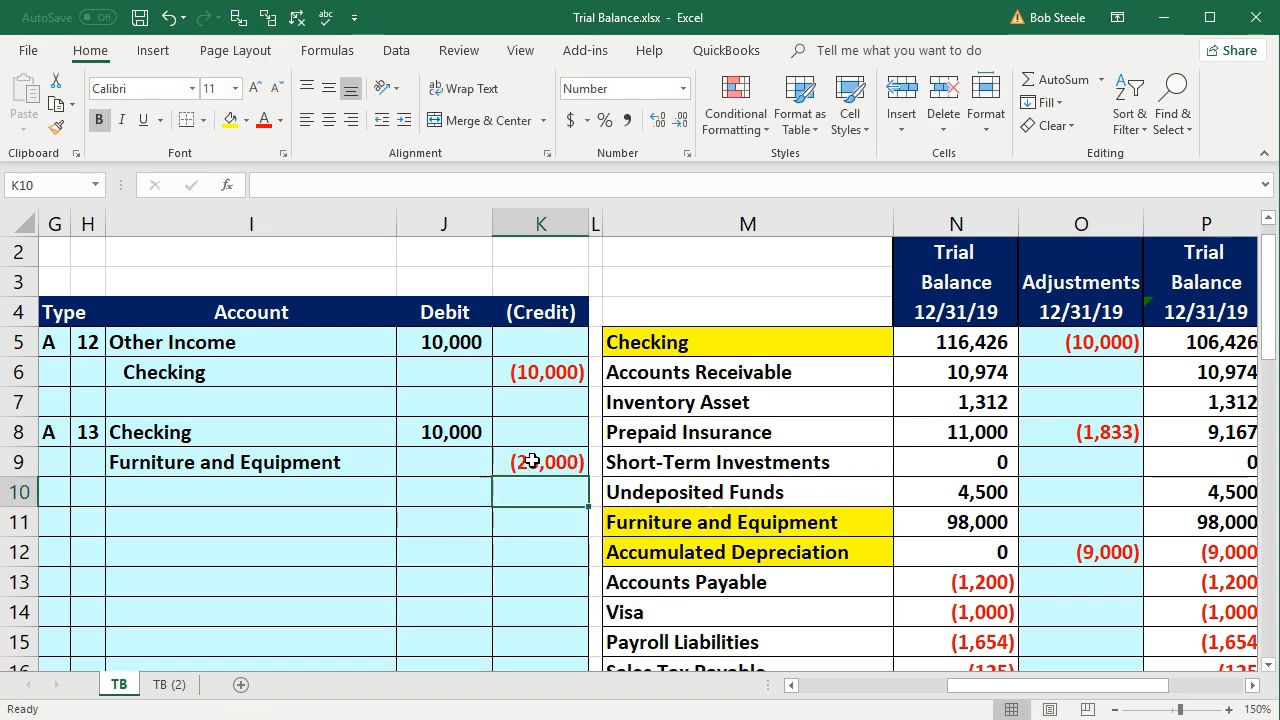
Copy the Accumulated Depreciation account name from M12 into the entry's third account cell I10 as values only
left_click(638, 556)
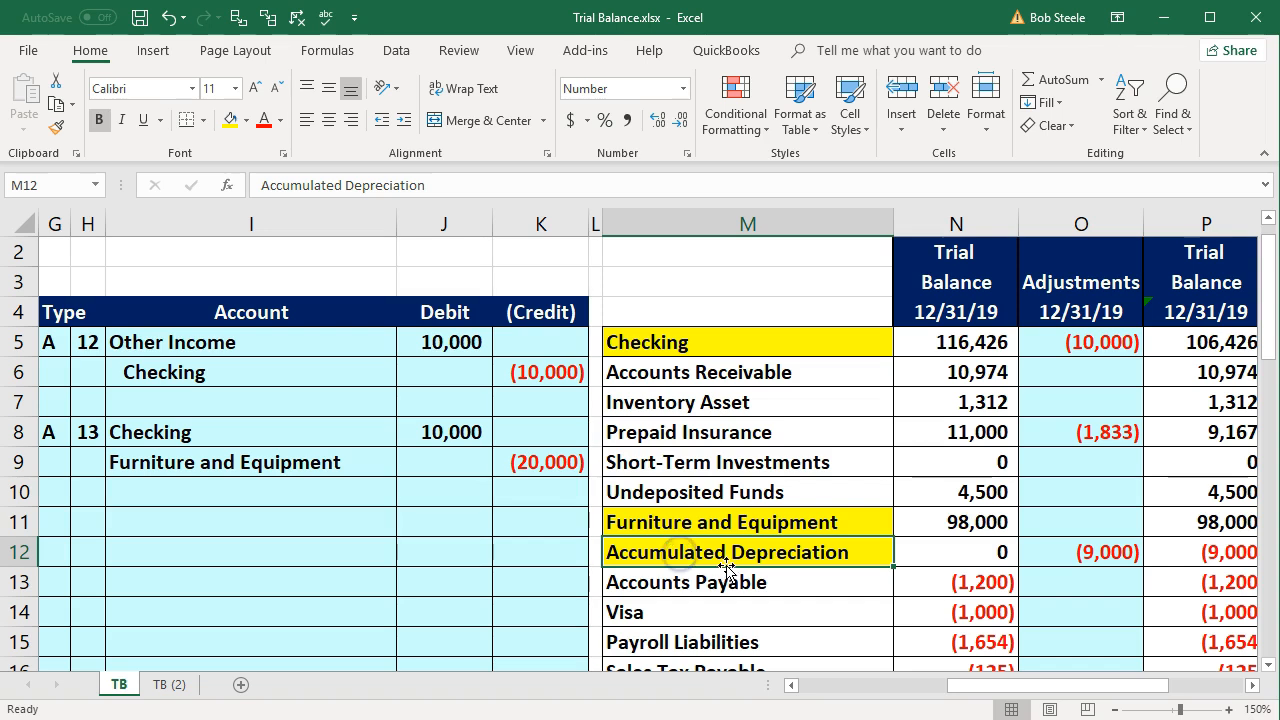
left_click(773, 562)
left_click(774, 566)
right_click(708, 560)
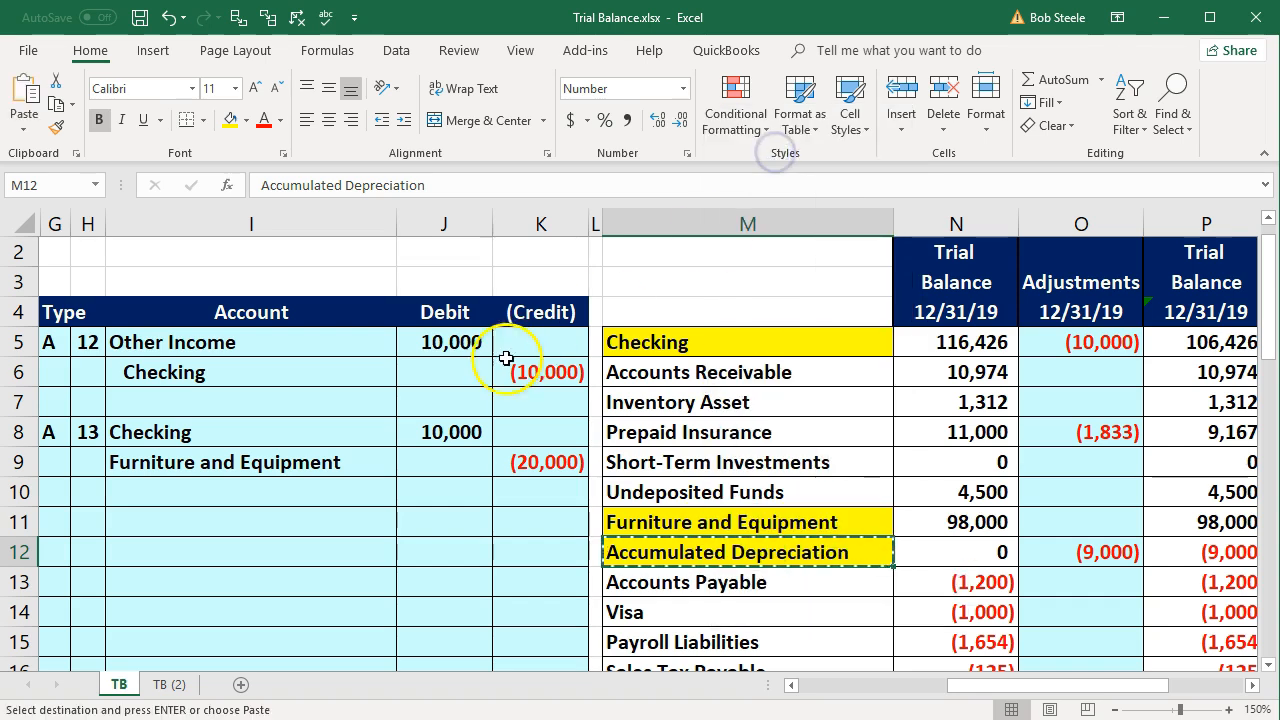
left_click(245, 487)
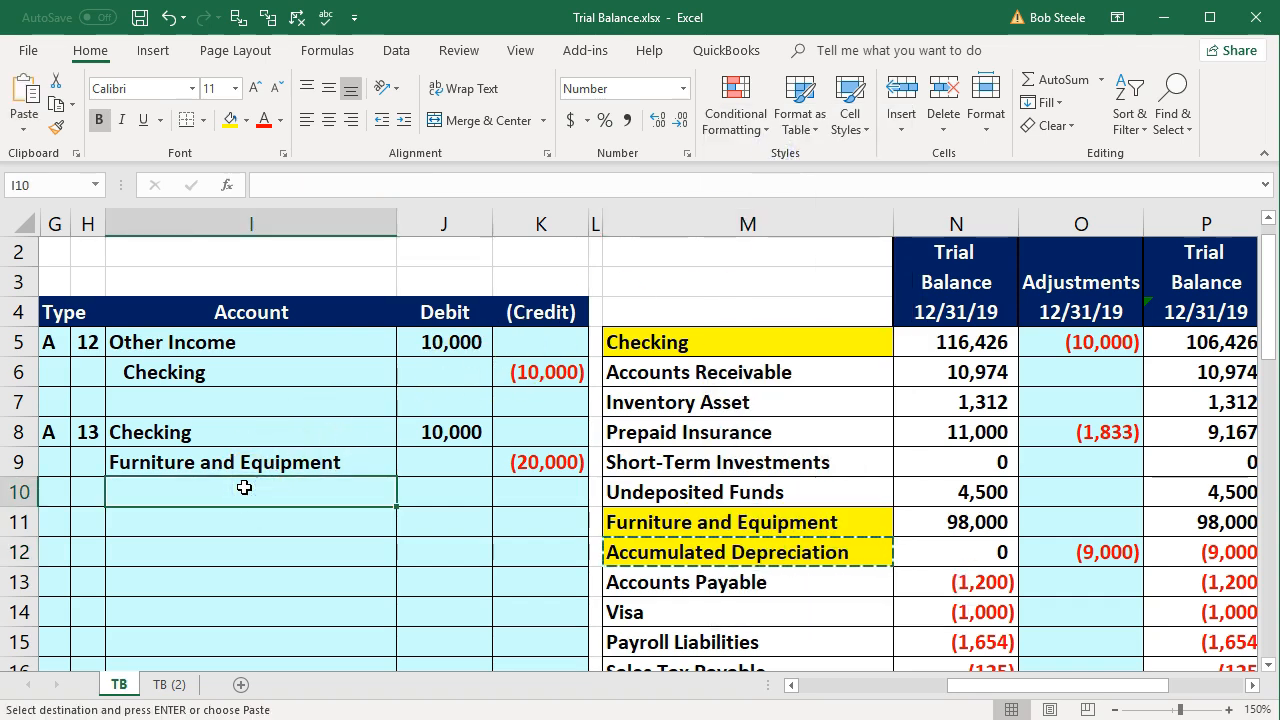
right_click(245, 487)
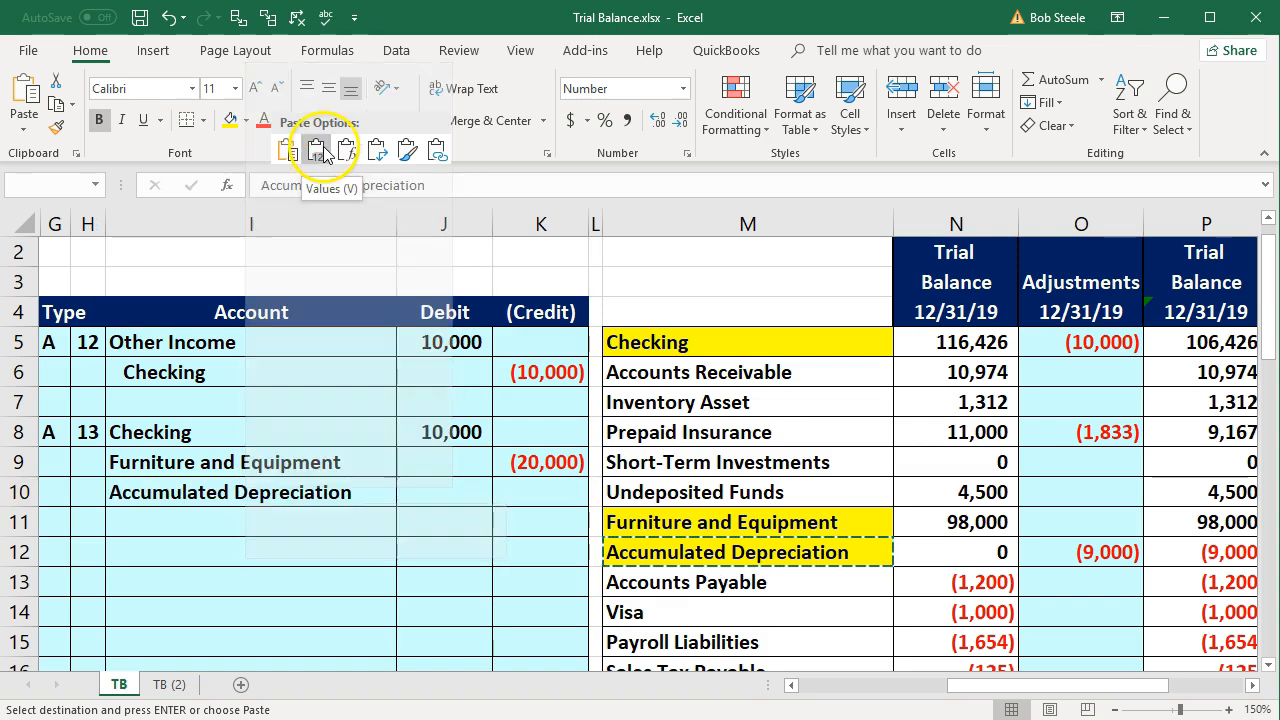
Enter a debit of 2000 for Accumulated Depreciation in J10
left_click(447, 490)
type("=")
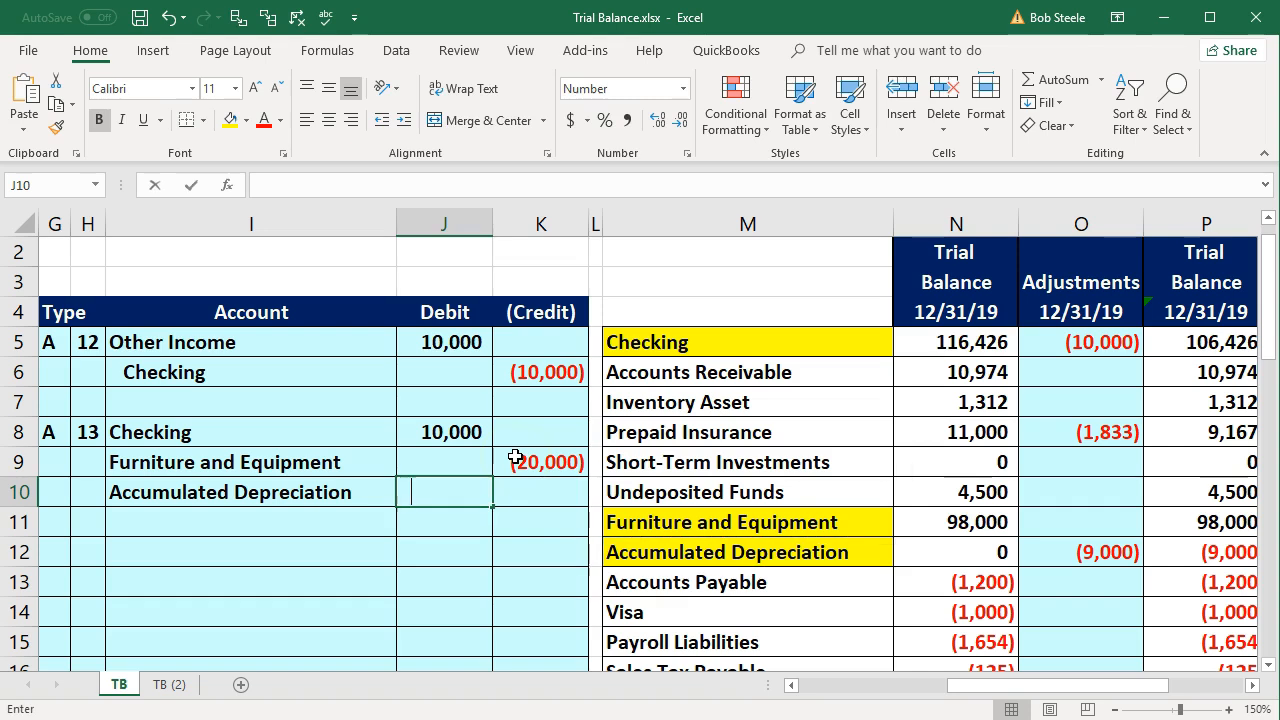
type("2000")
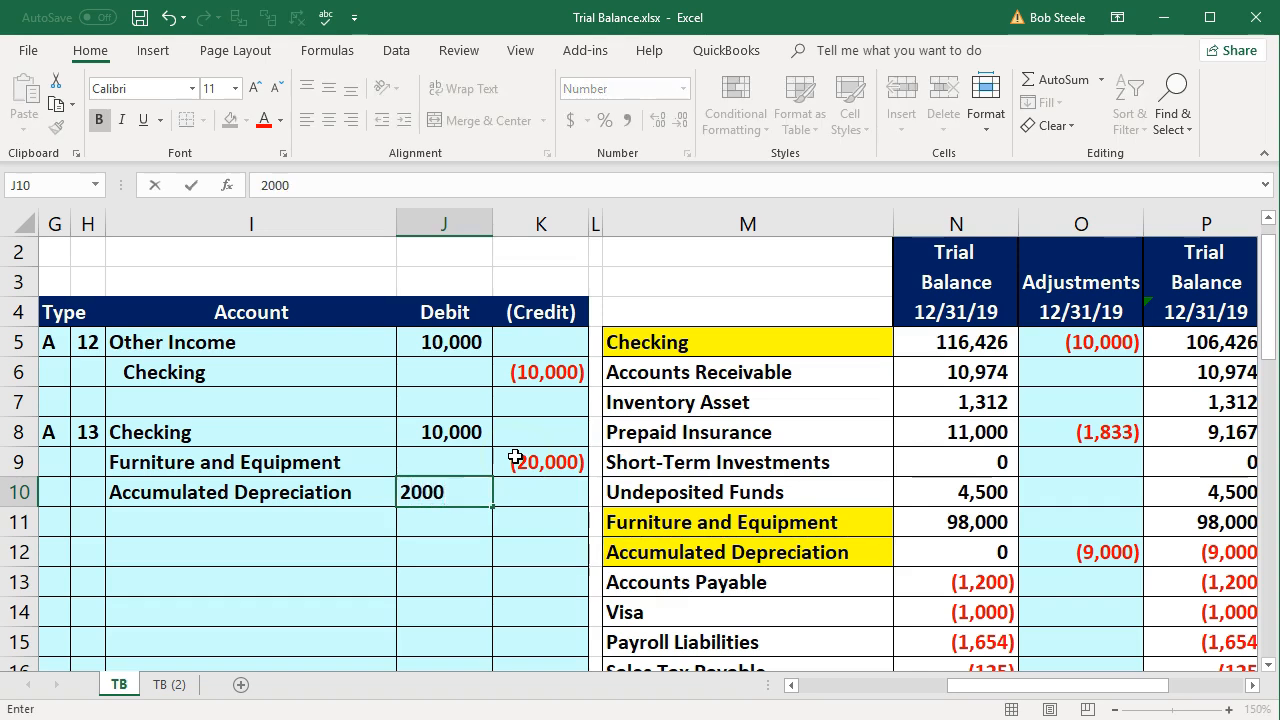
key("Return")
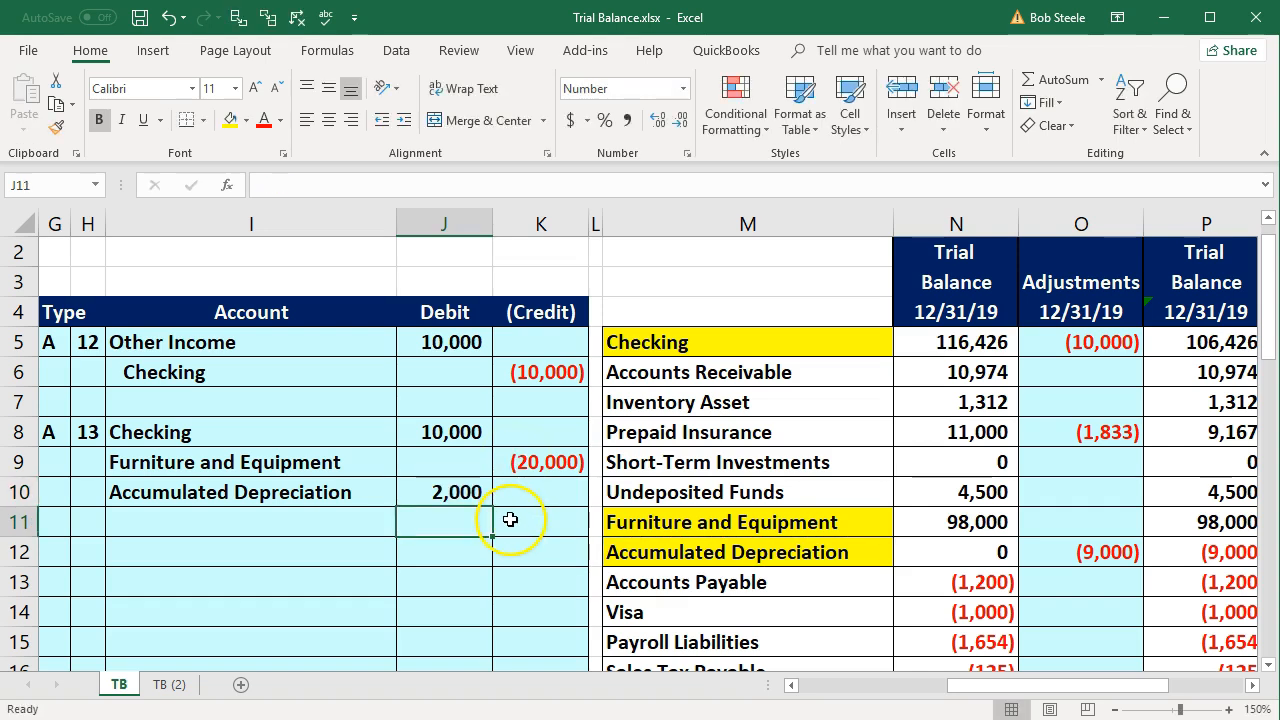
Total the Furniture and Equipment and Accumulated Depreciation amounts, and work out the difference between 10,000 and 18,000 in the calculator
left_click_drag(522, 466, 471, 496)
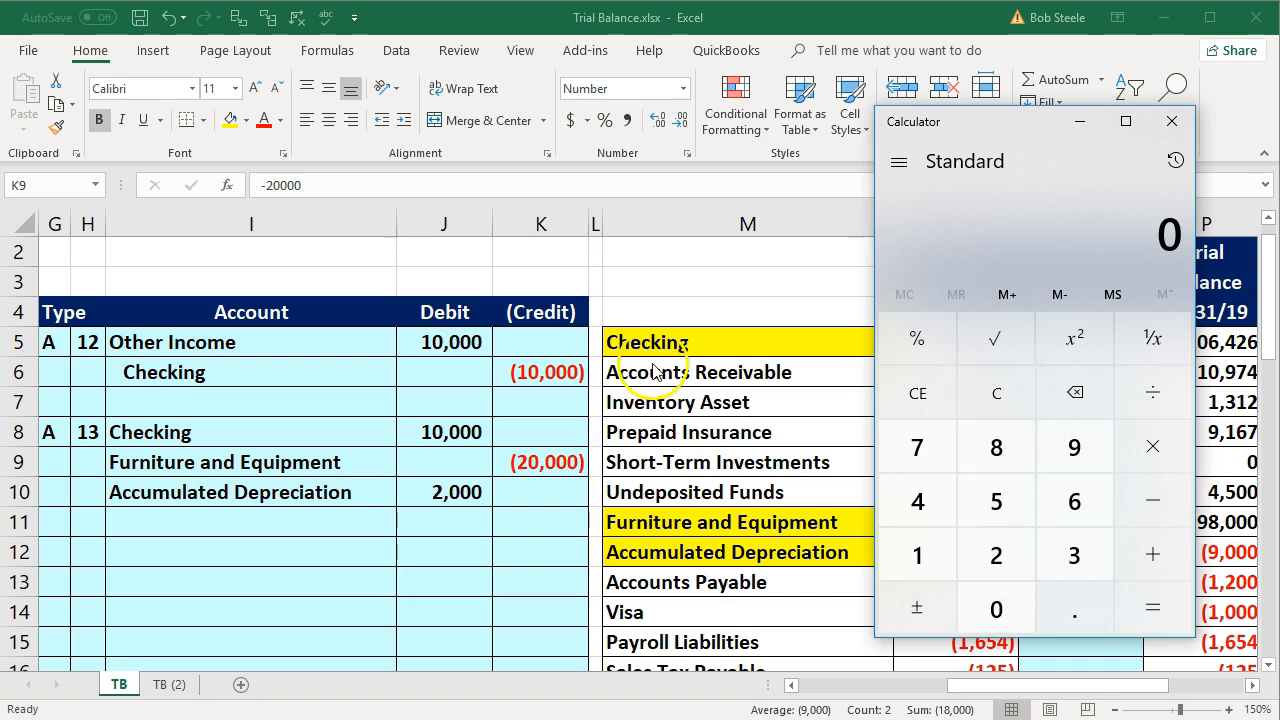
type("100000")
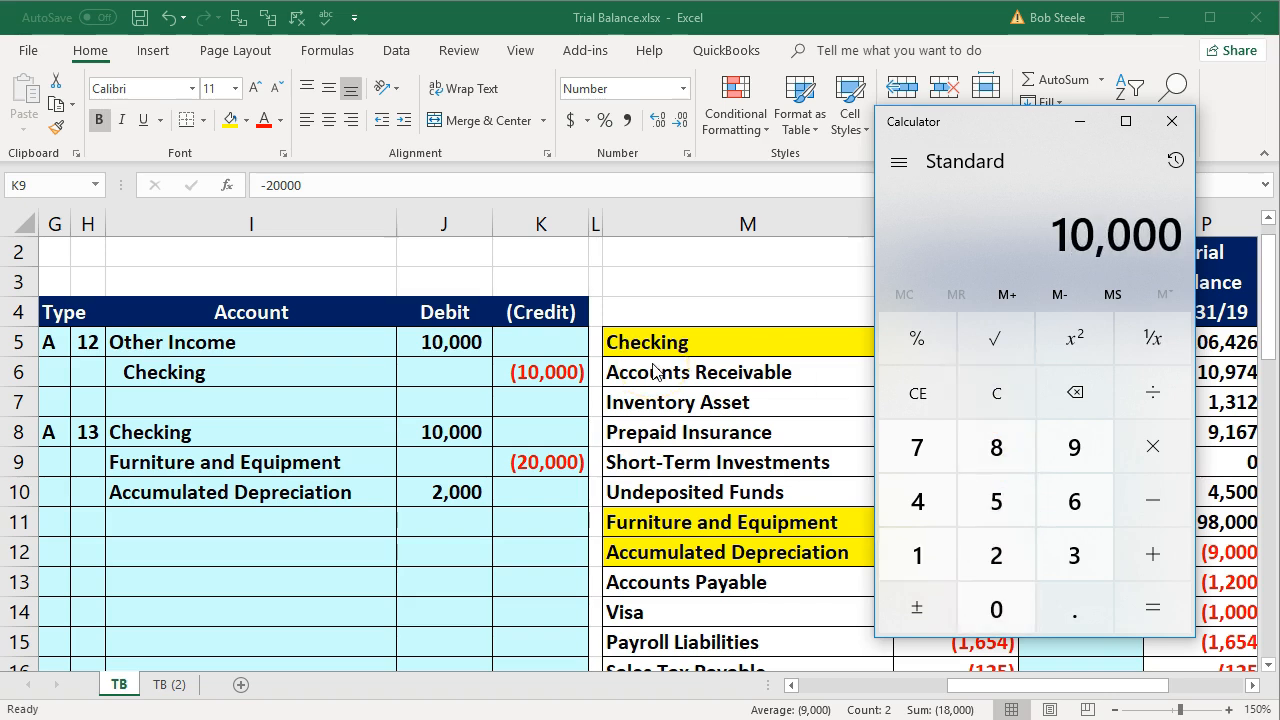
type("18000")
key("Return")
left_click(1172, 121)
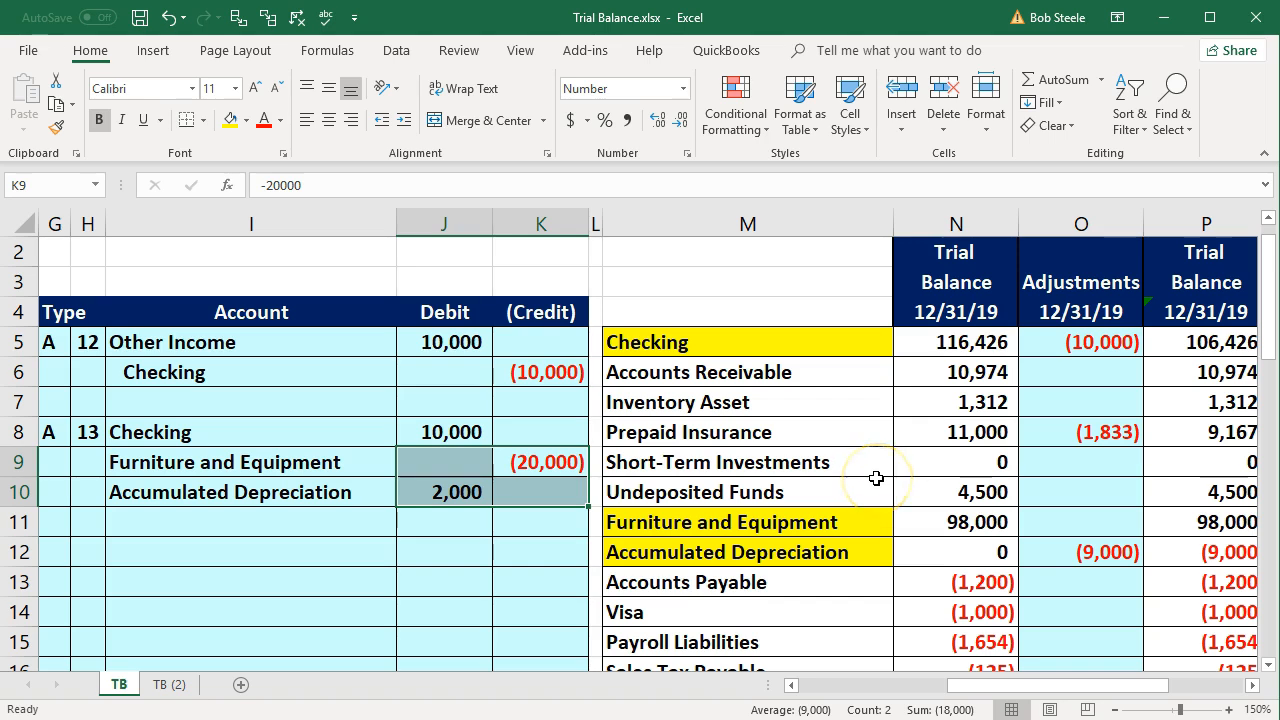
Look through the trial balance accounts down to Other Income for an account to hold the equipment sale difference
scroll(876, 478, "down", 8)
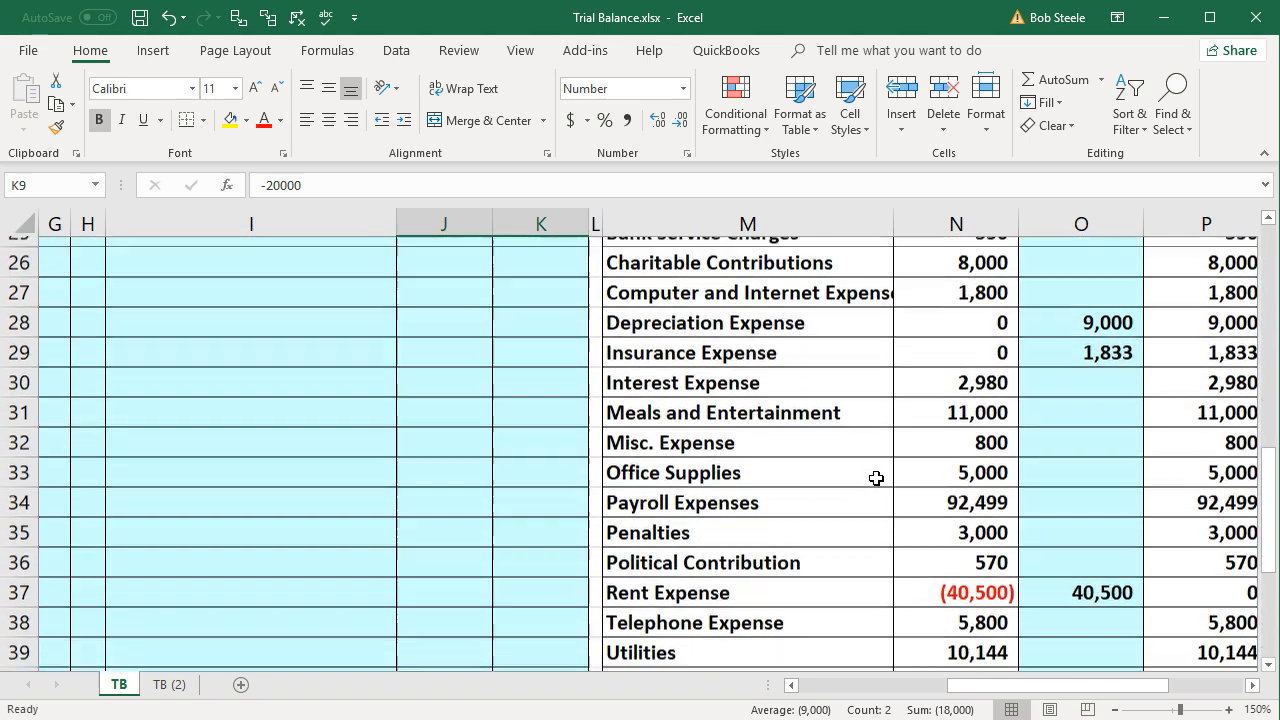
scroll(876, 478, "down", 2)
left_click(765, 526)
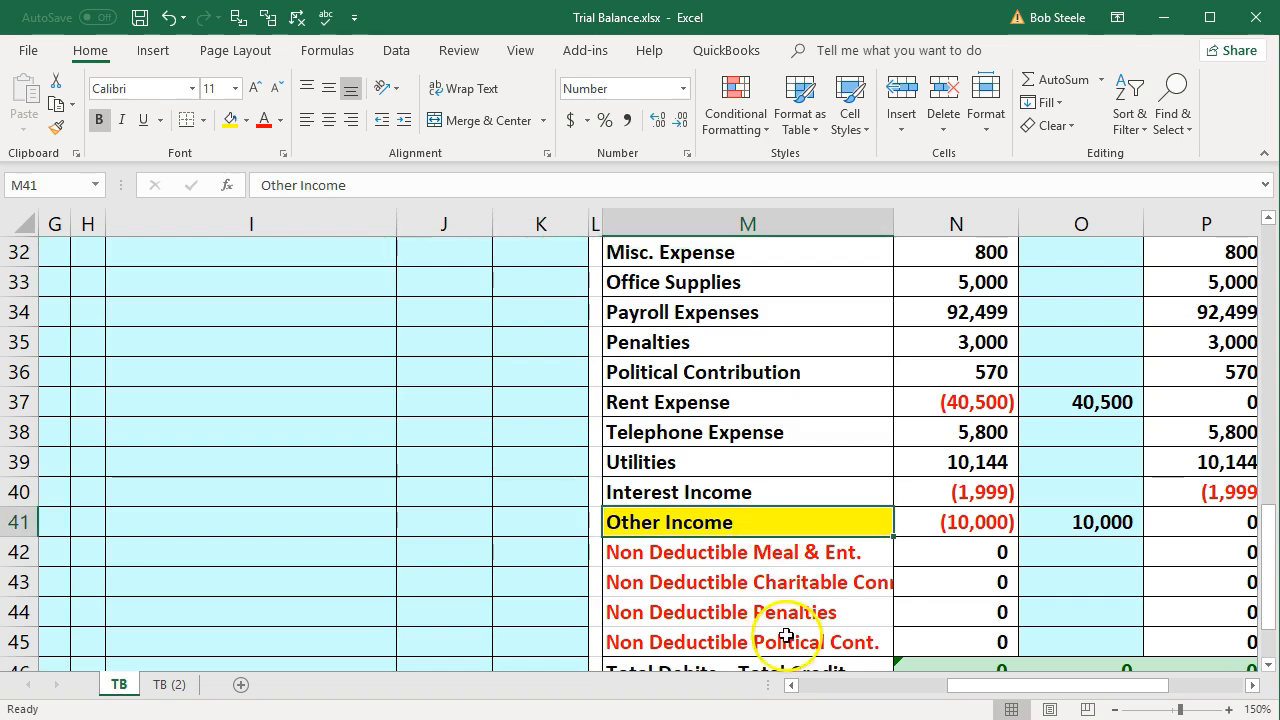
Switch to QuickBooks, review the Chart of Accounts for a suitable account, and return to the trial balance workbook
left_click(812, 717)
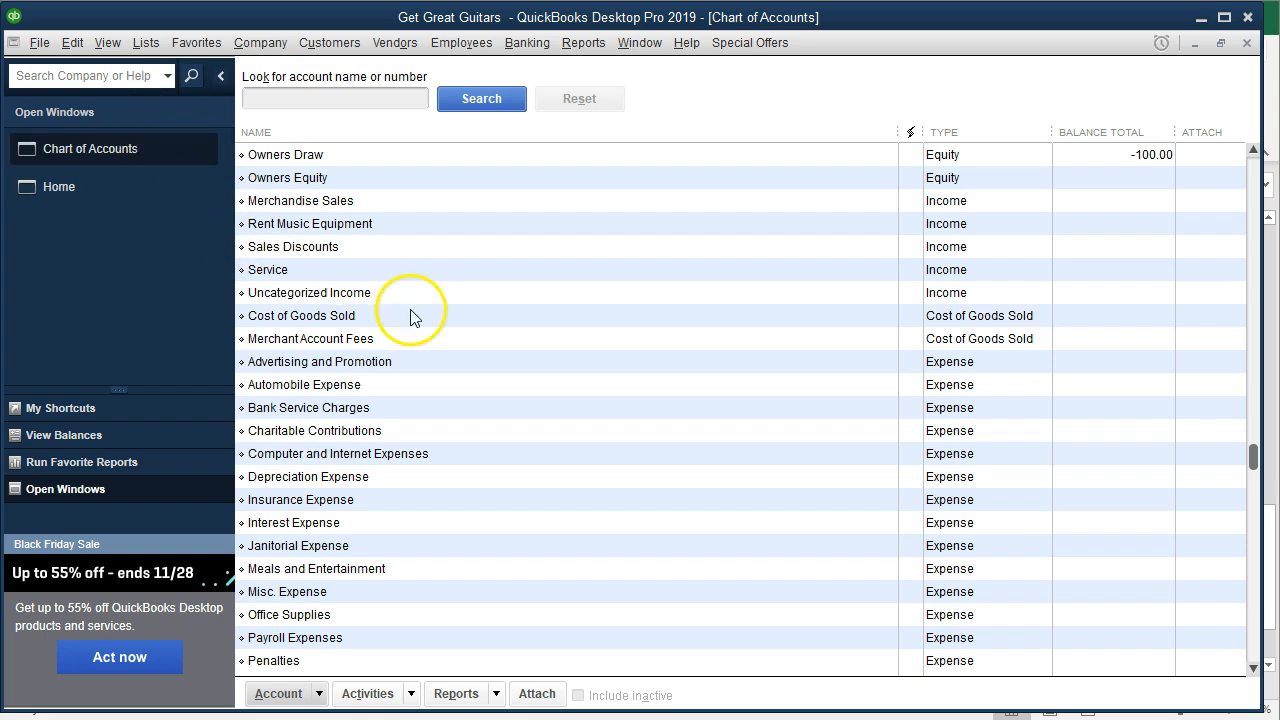
scroll(412, 318, "down", 4)
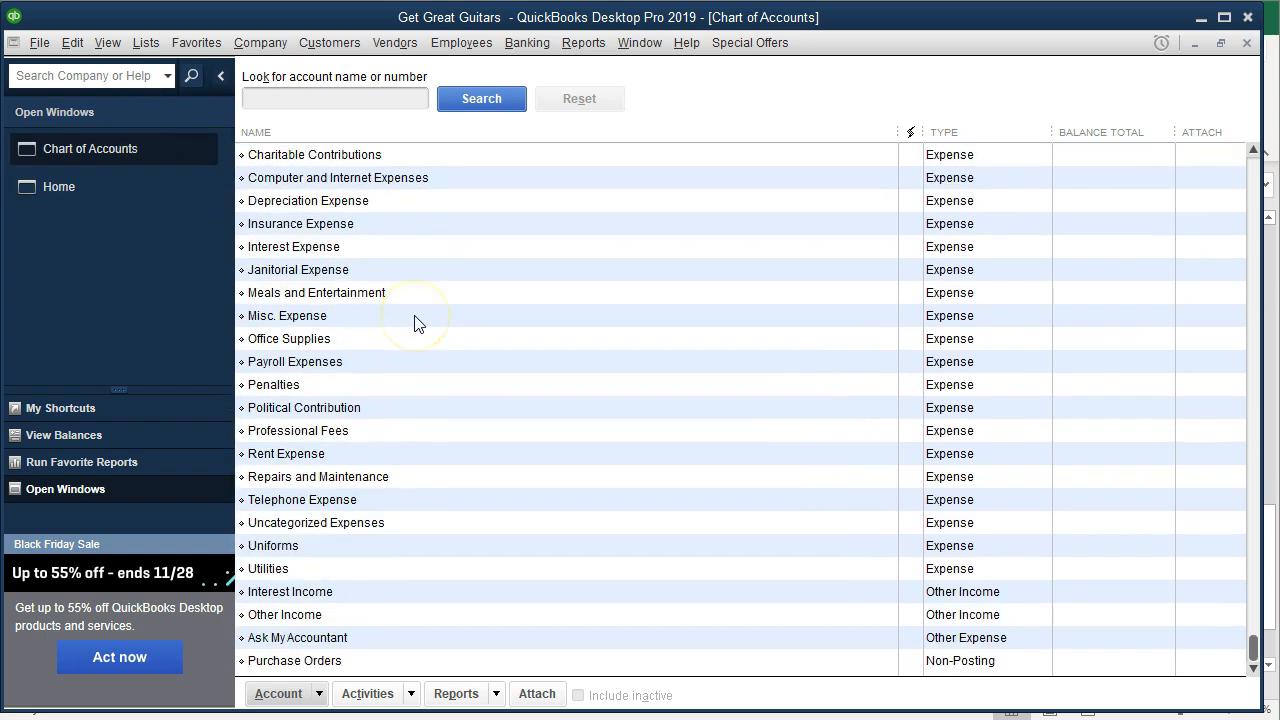
scroll(418, 324, "up", 4)
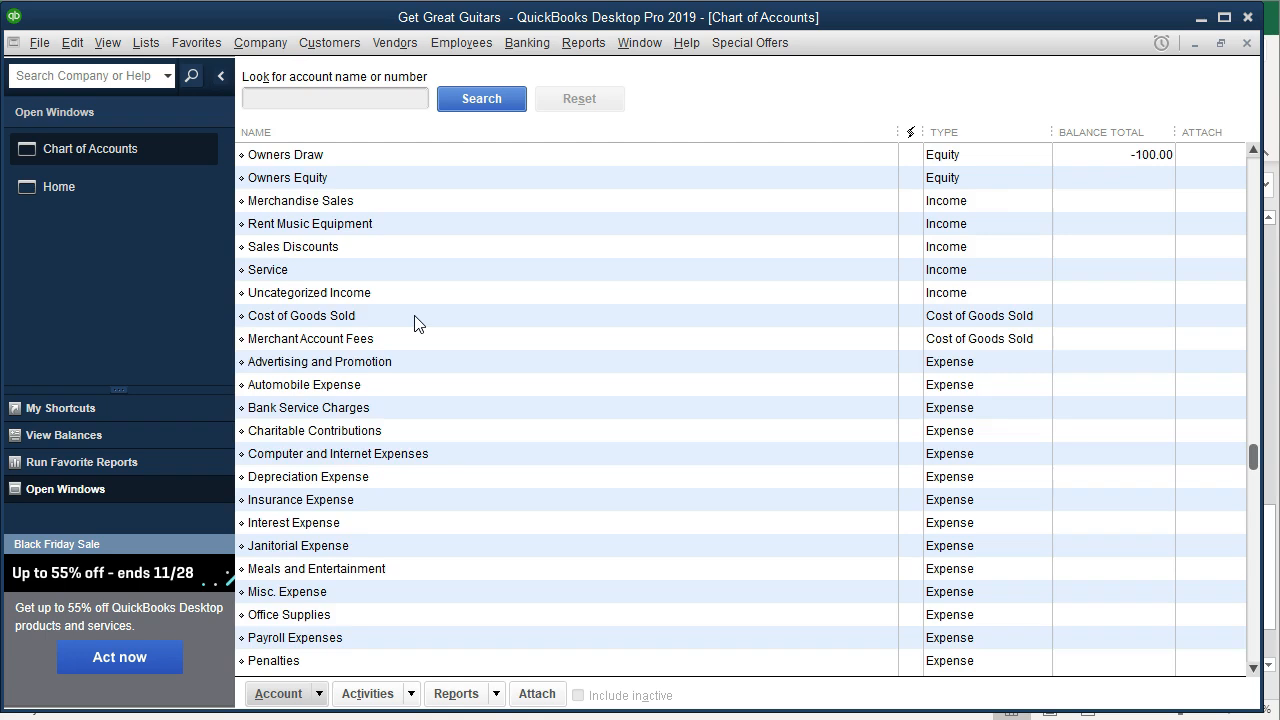
scroll(418, 324, "up", 6)
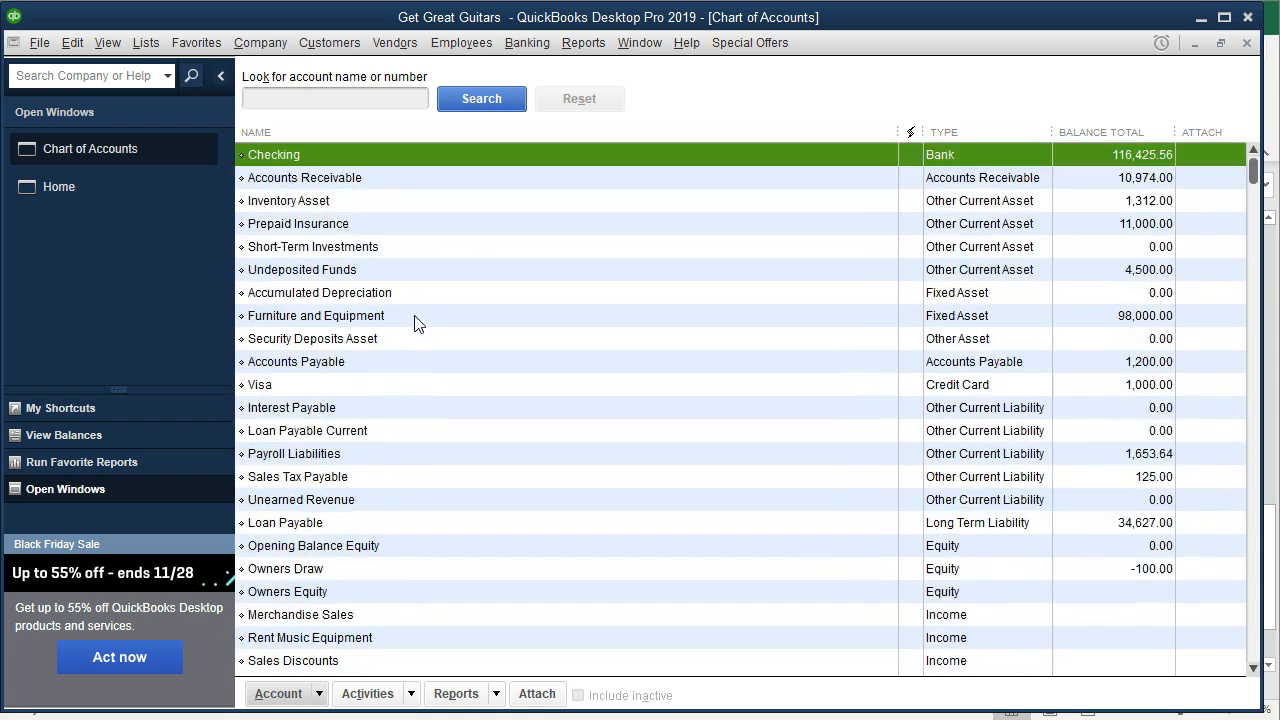
left_click(1201, 17)
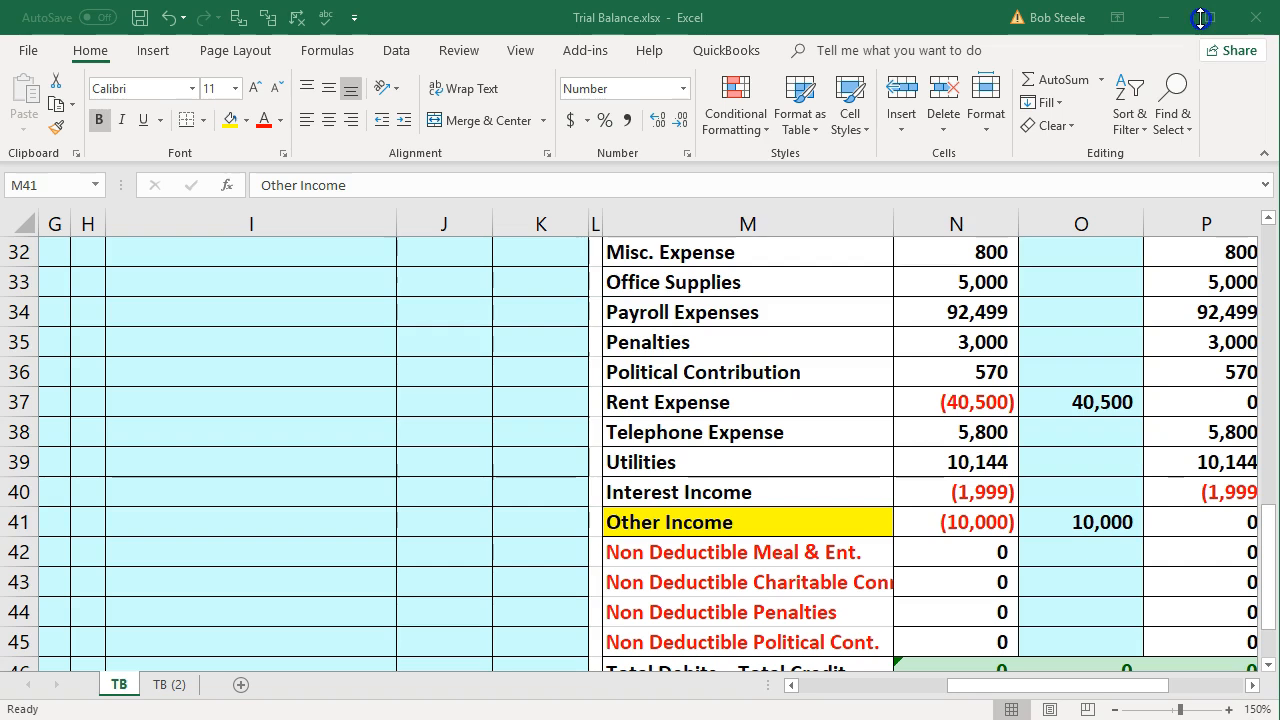
Examine the lower trial balance accounts and both adjustment columns around Other Income down to Net (Income) Loss
left_click(902, 548)
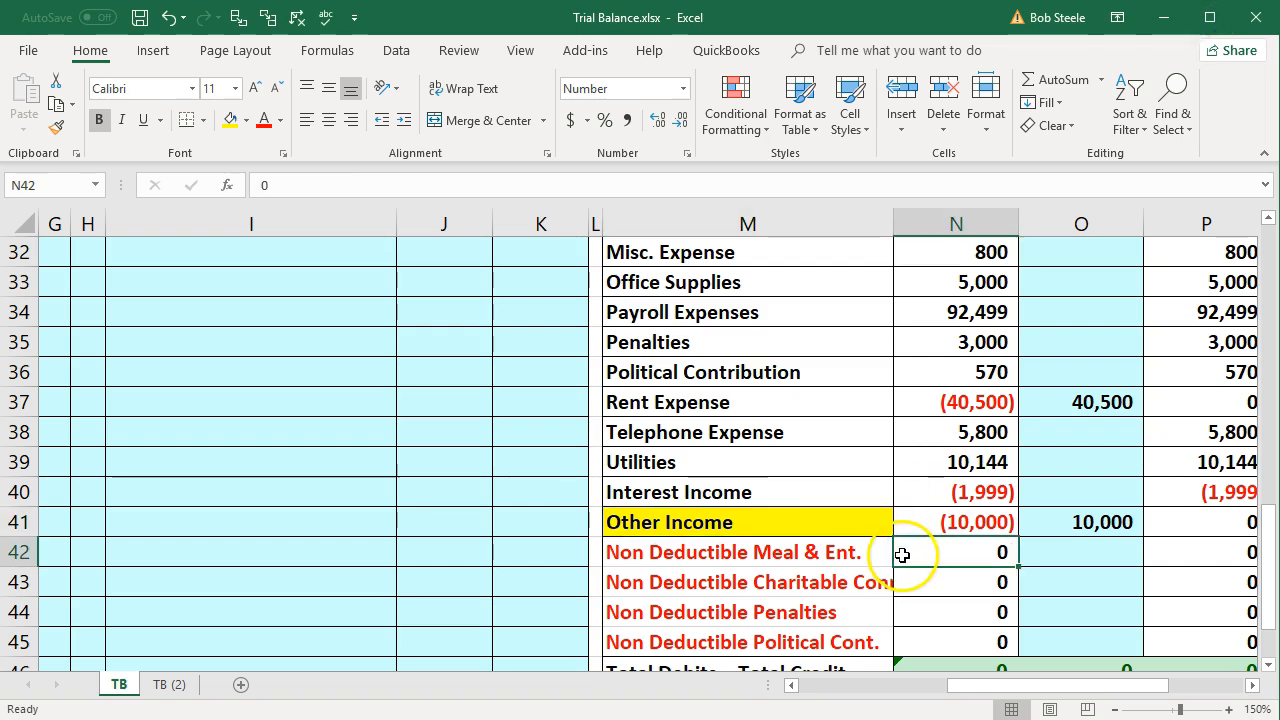
left_click(1252, 685)
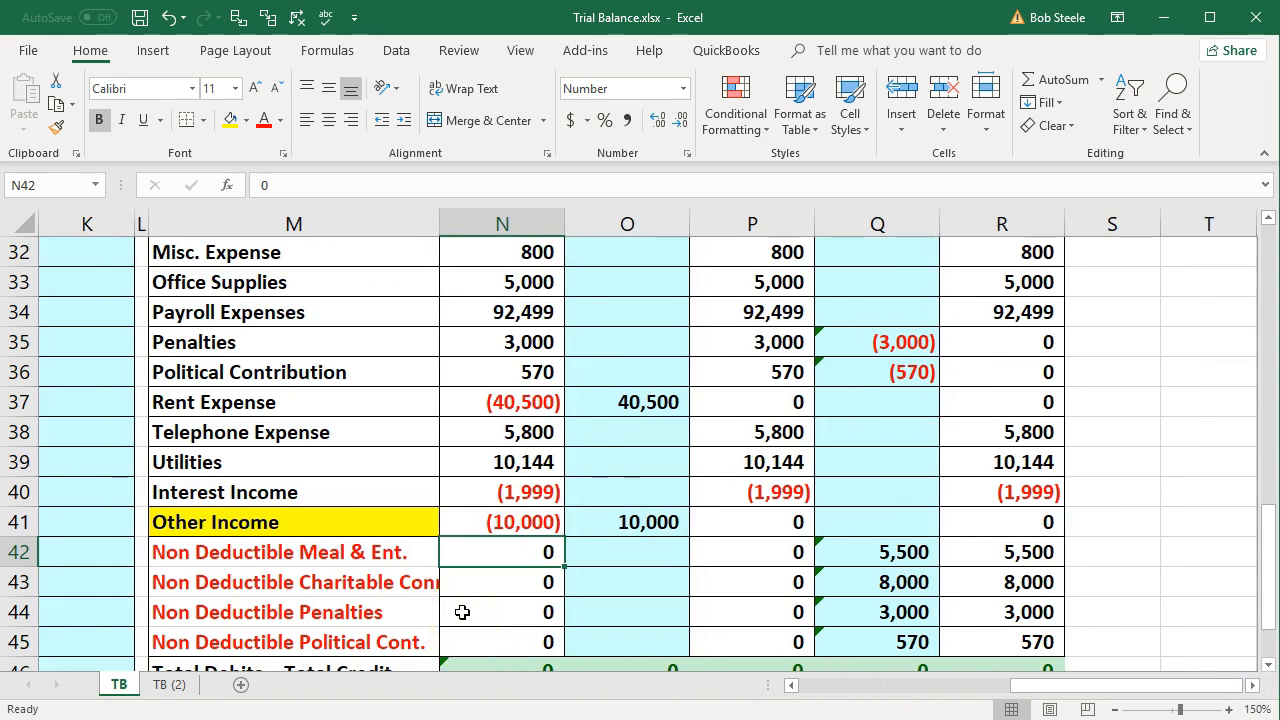
scroll(309, 495, "up", 5)
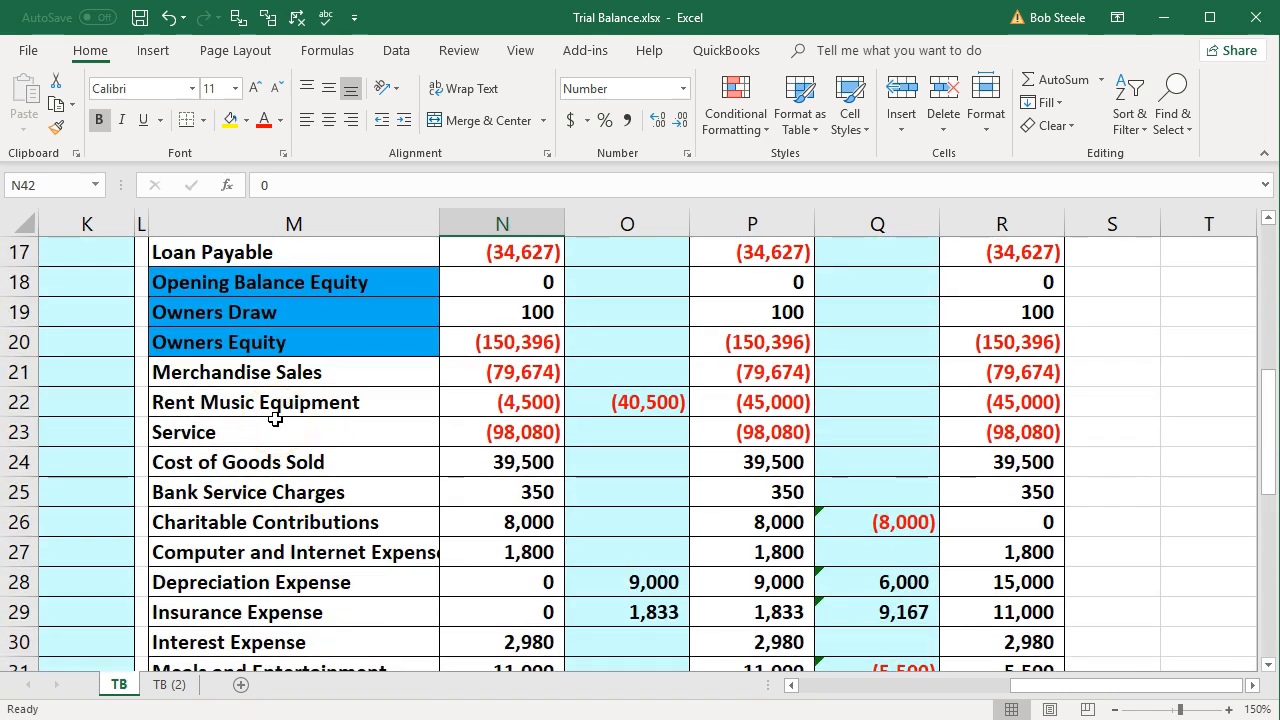
scroll(274, 419, "down", 5)
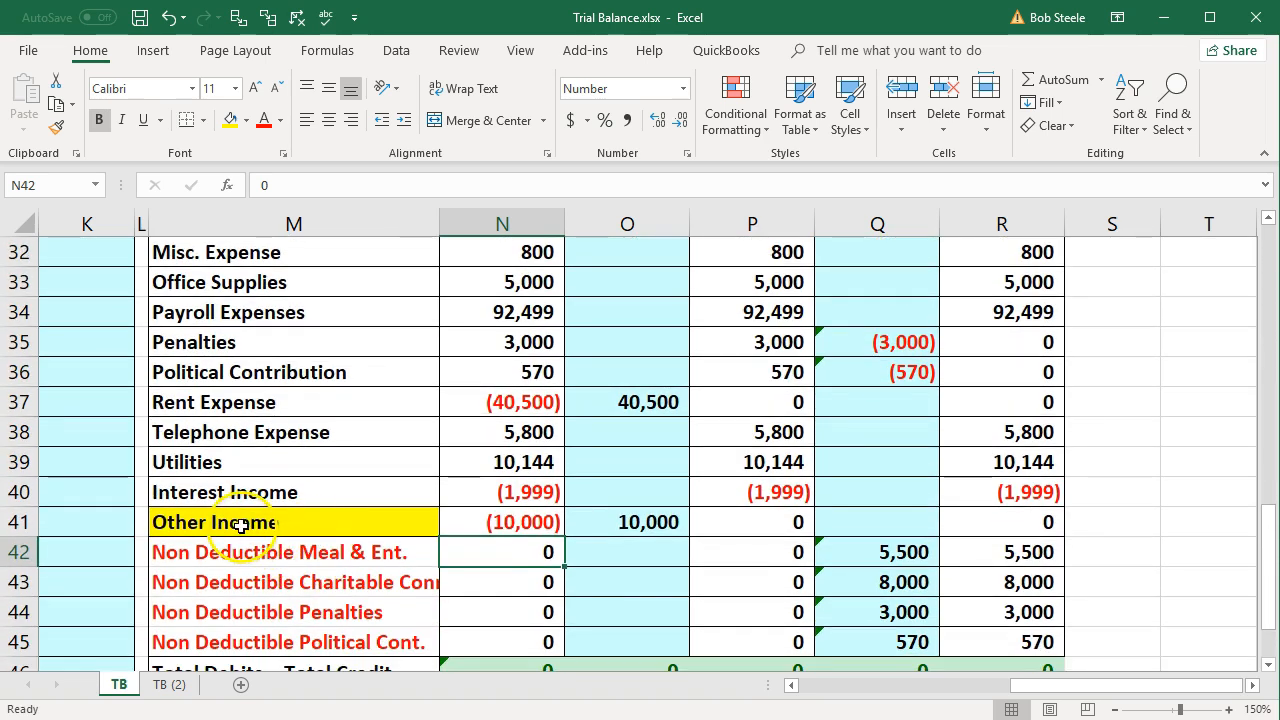
left_click(241, 524)
left_click(227, 549)
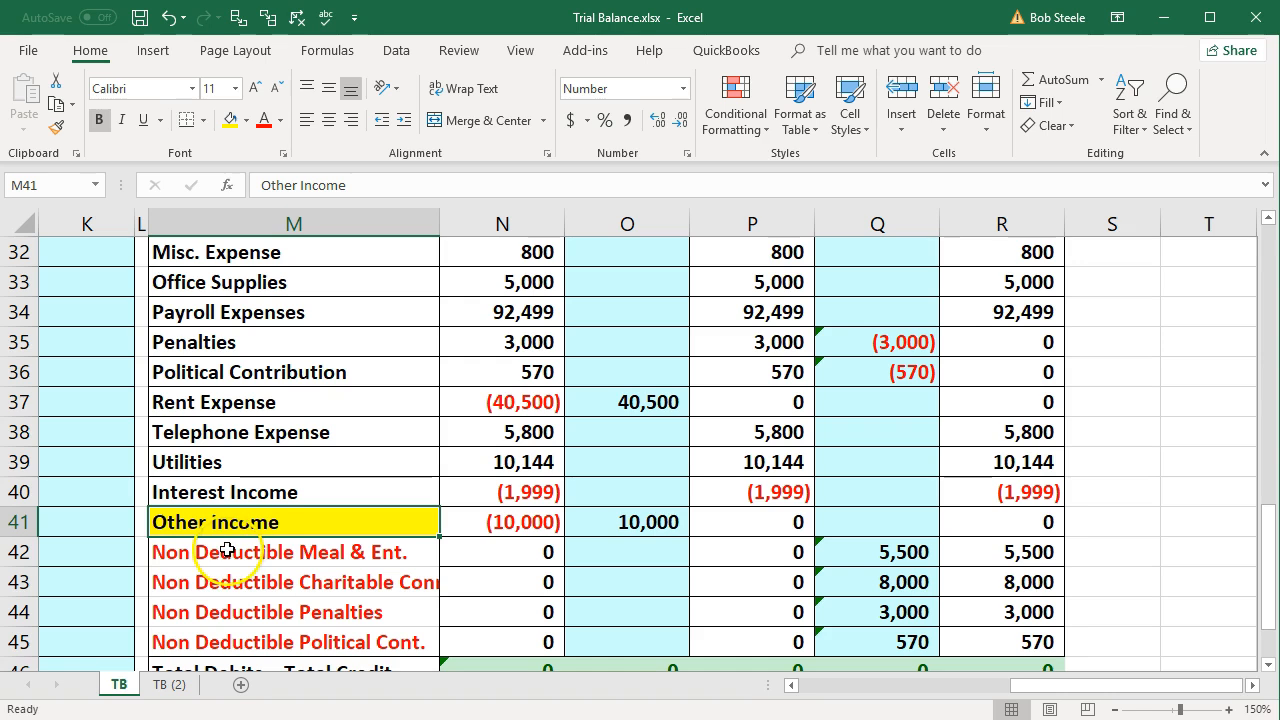
scroll(227, 549, "down", 2)
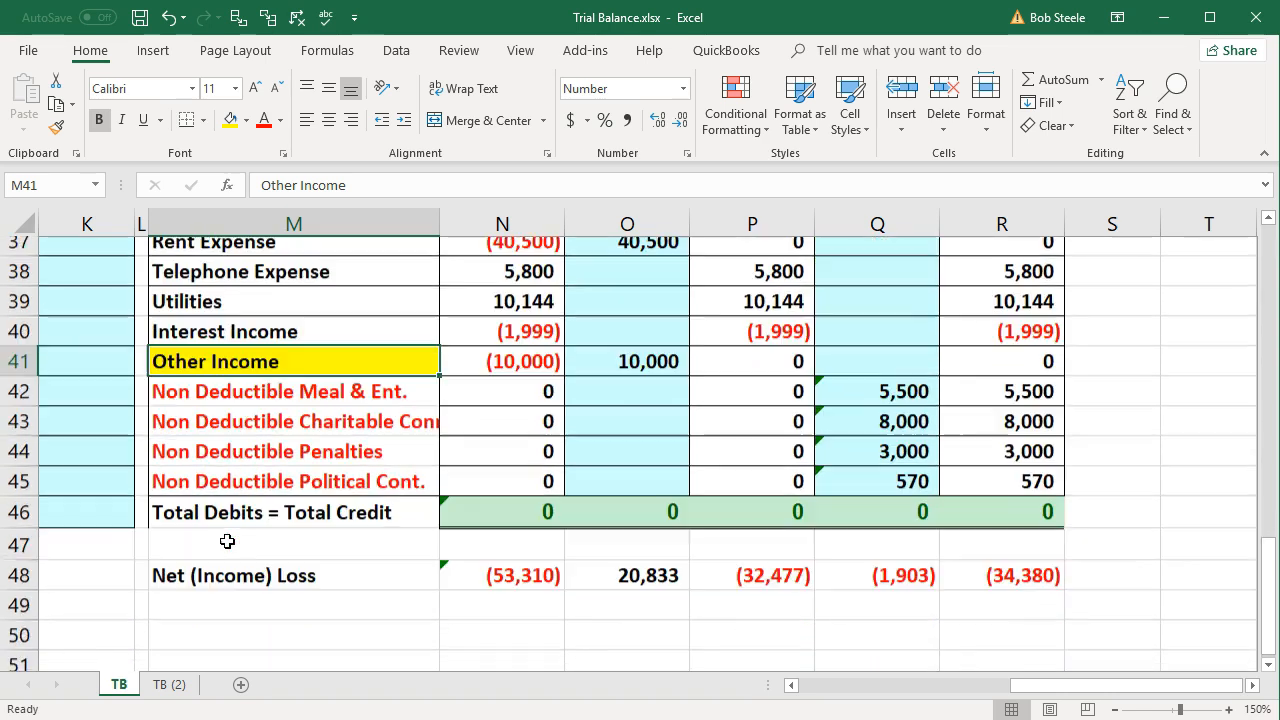
Insert blank cells across M41:R41 above Other Income, shifting the existing cells down
left_click_drag(229, 346, 971, 346)
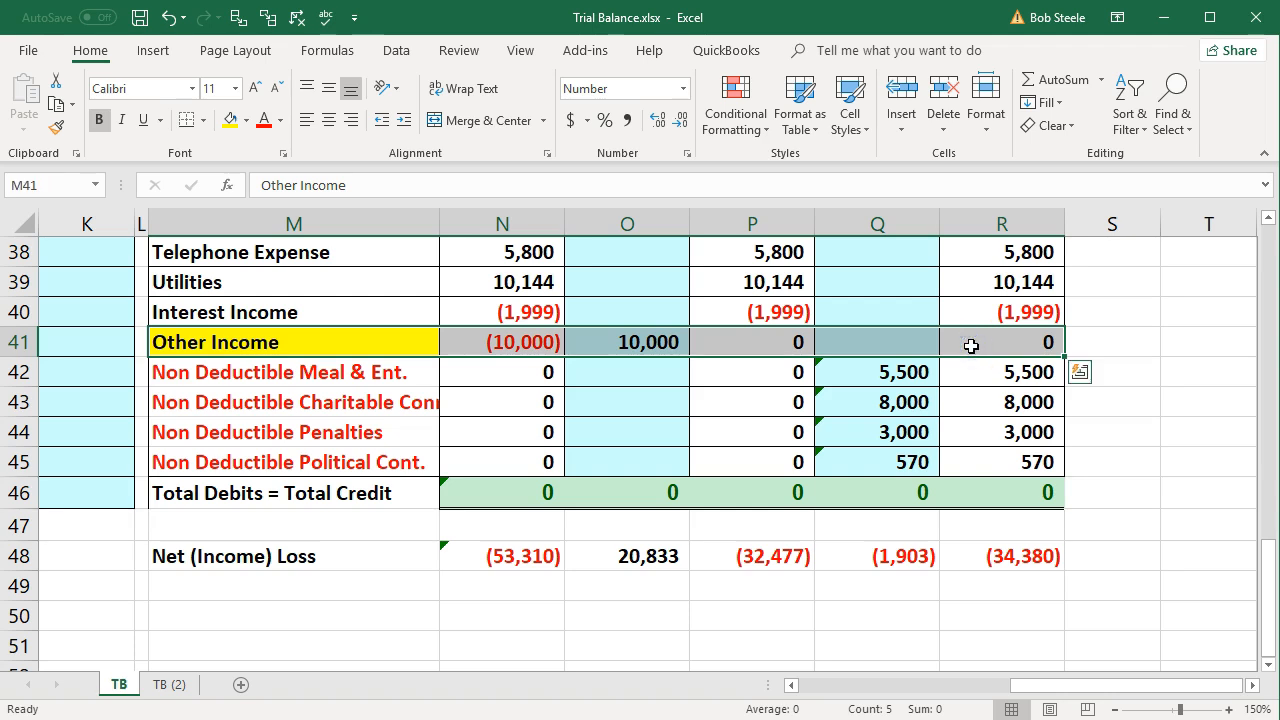
right_click(971, 346)
left_click(1026, 535)
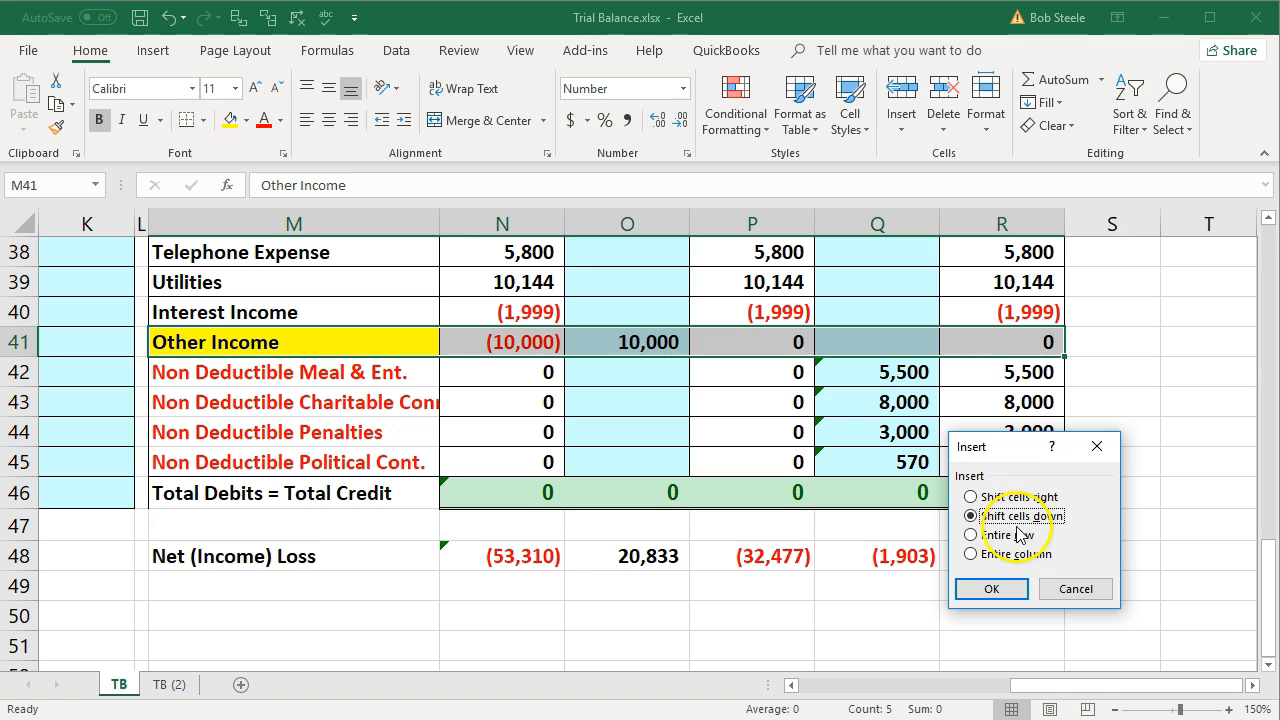
left_click(1019, 535)
left_click(995, 589)
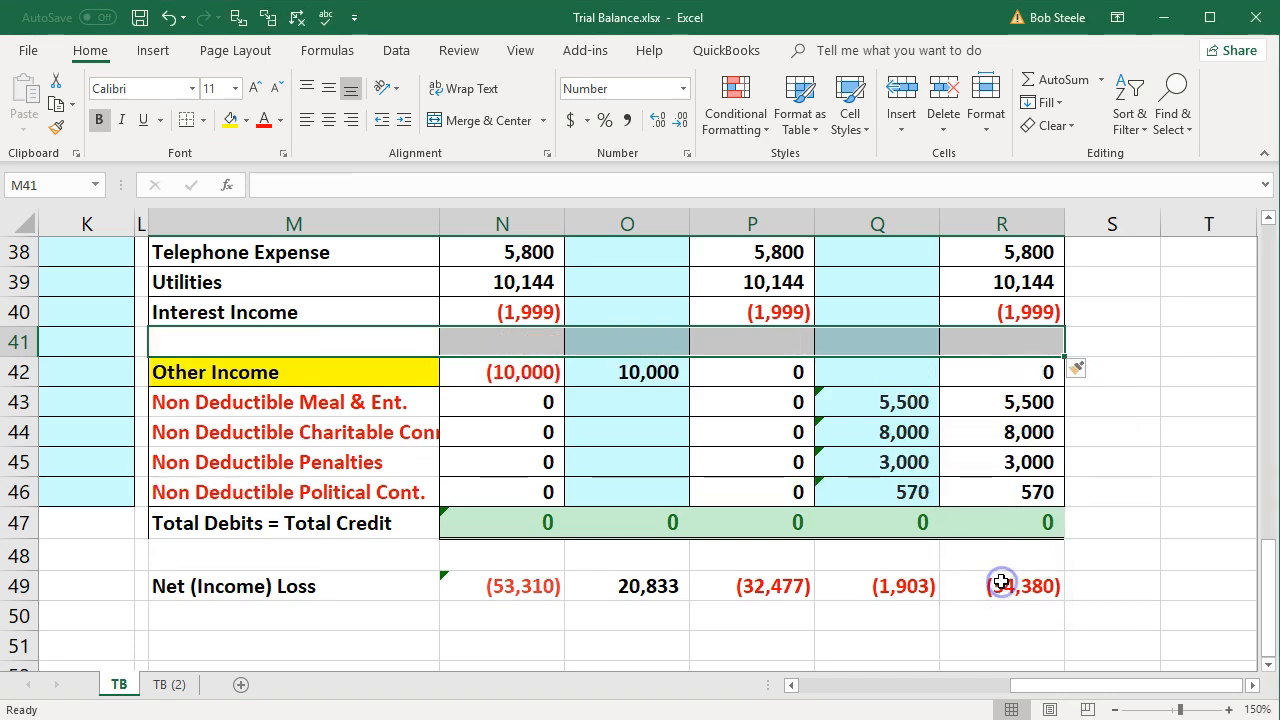
Name the new trial balance account in M41 "Loss on sale of equipment"
left_click(270, 345)
type("Gai")
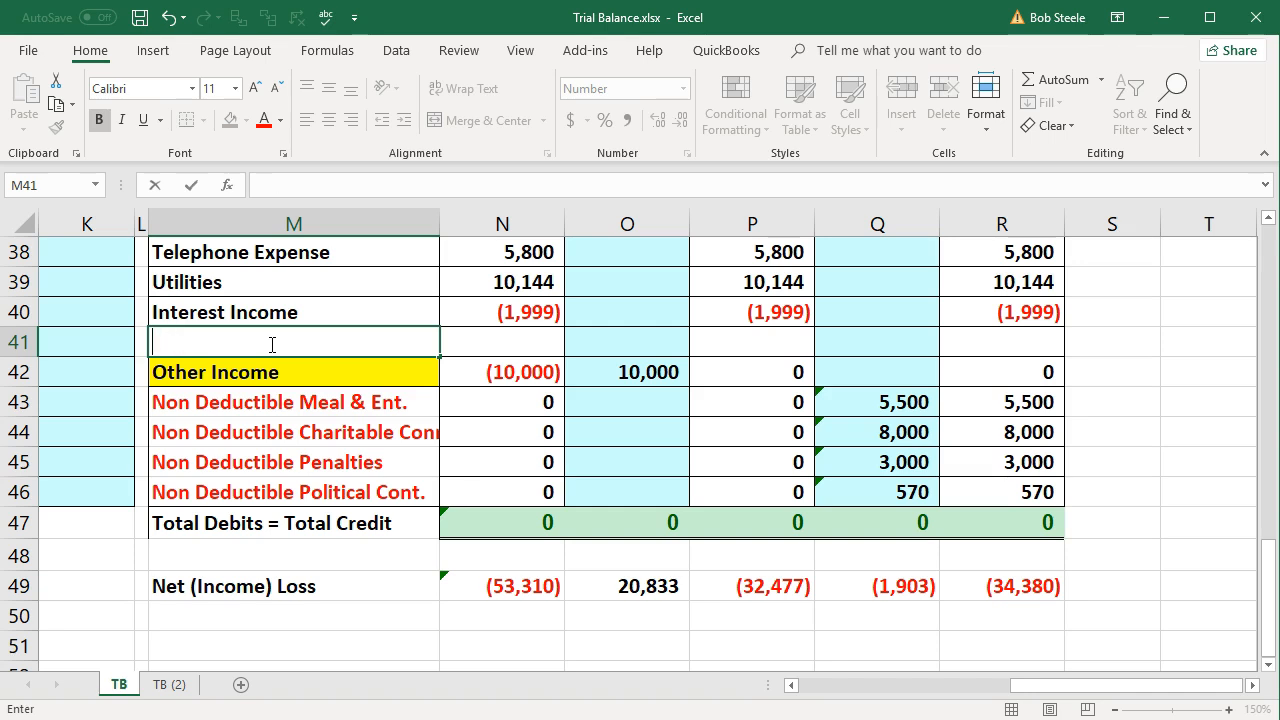
type("Loss on sale of equipment")
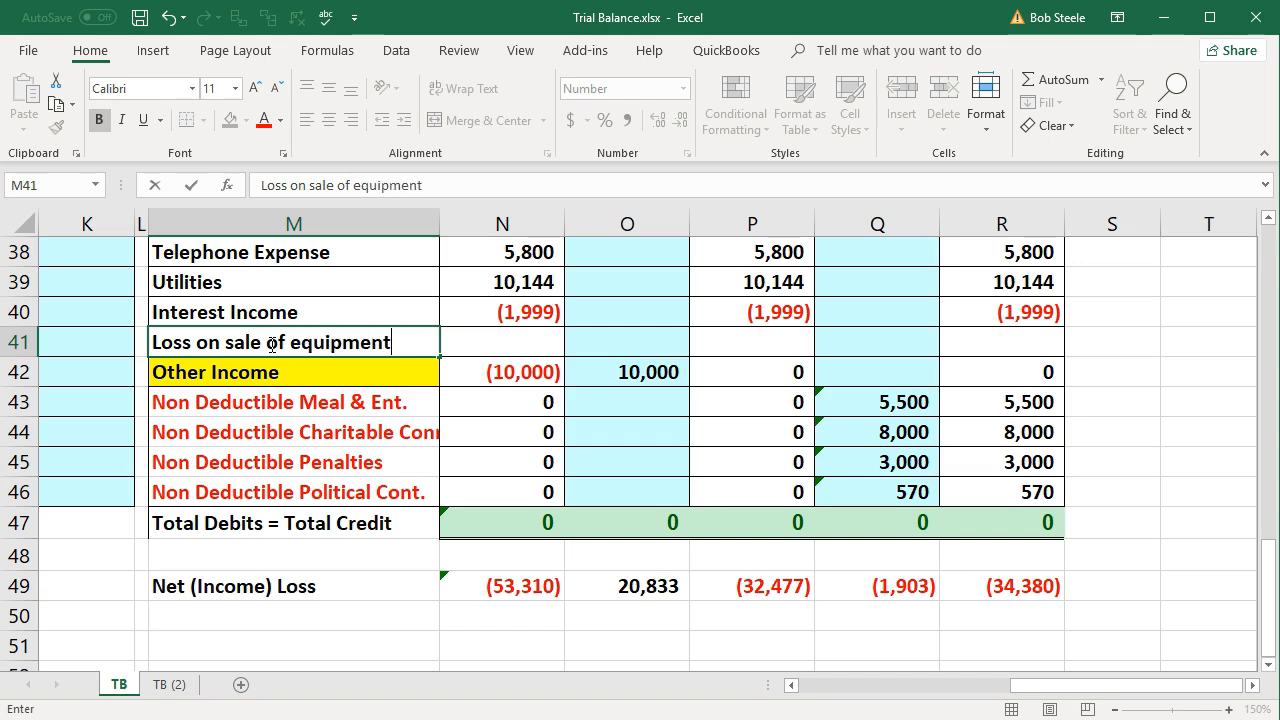
key("Return")
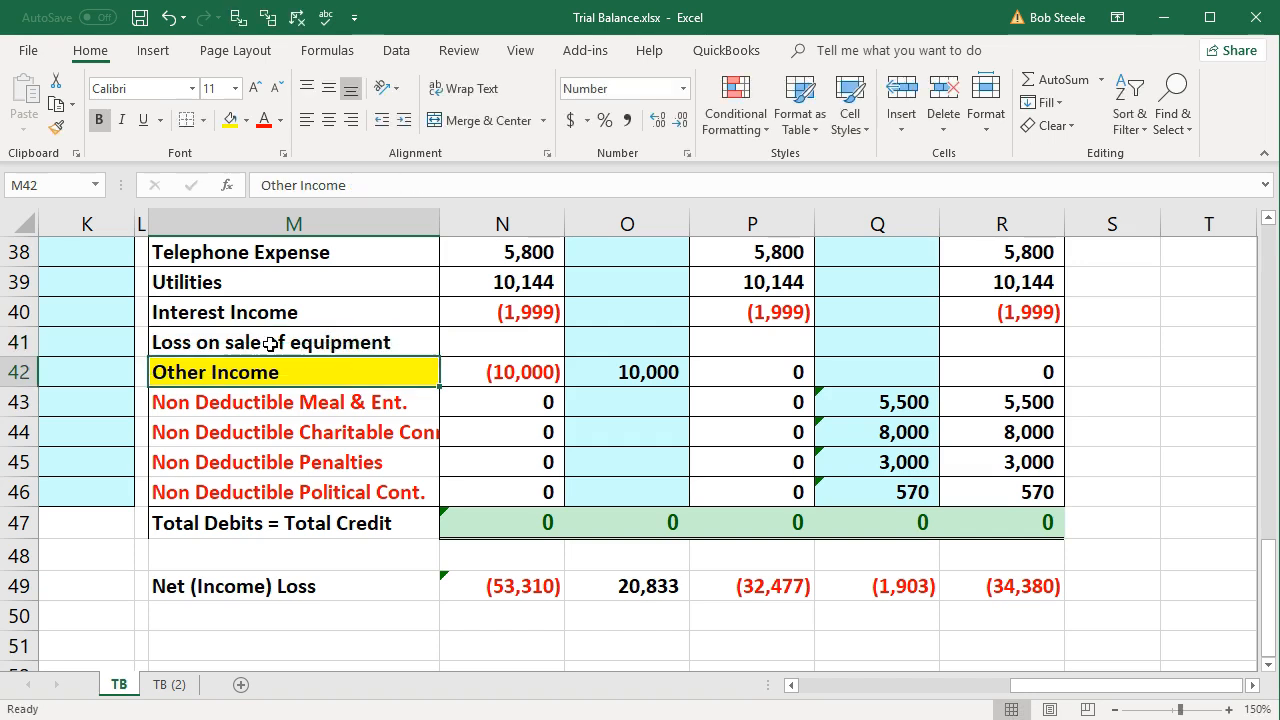
Enter a balance of 0 in N41 for Loss on sale of equipment and confirm the row's total formulas in P41 and R41
left_click(190, 616)
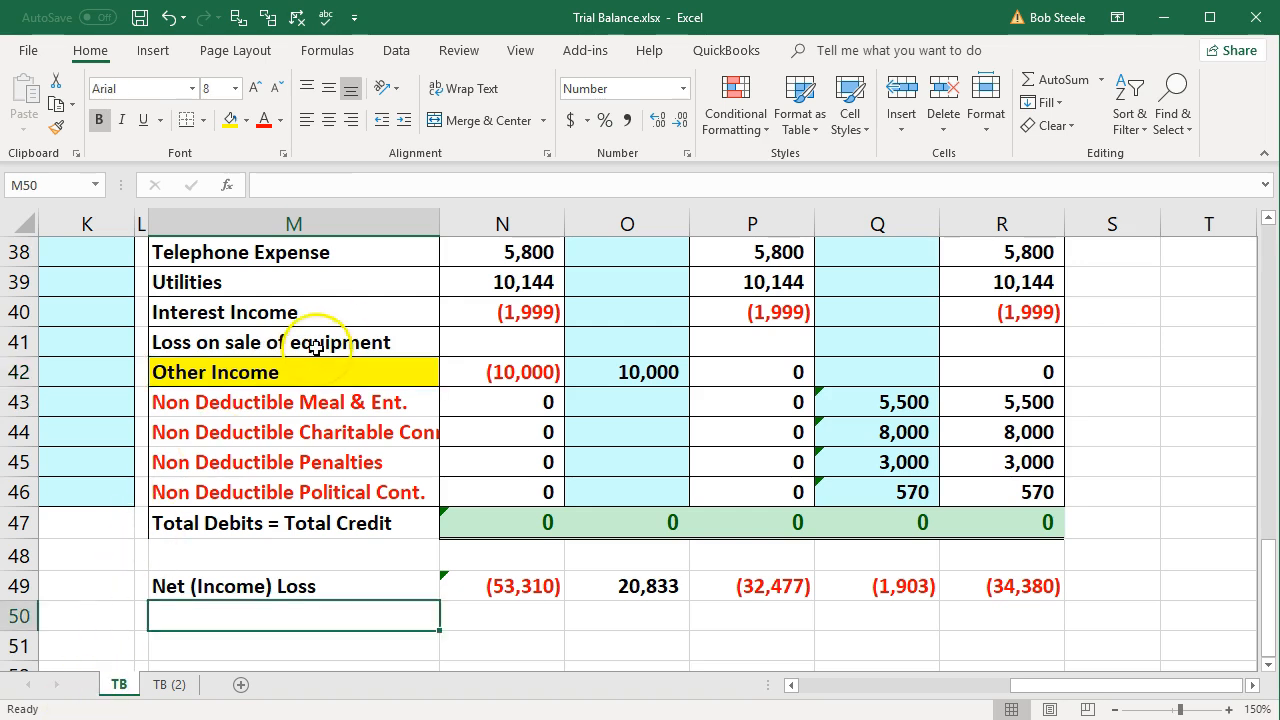
left_click(310, 345)
scroll(310, 370, "up", 3)
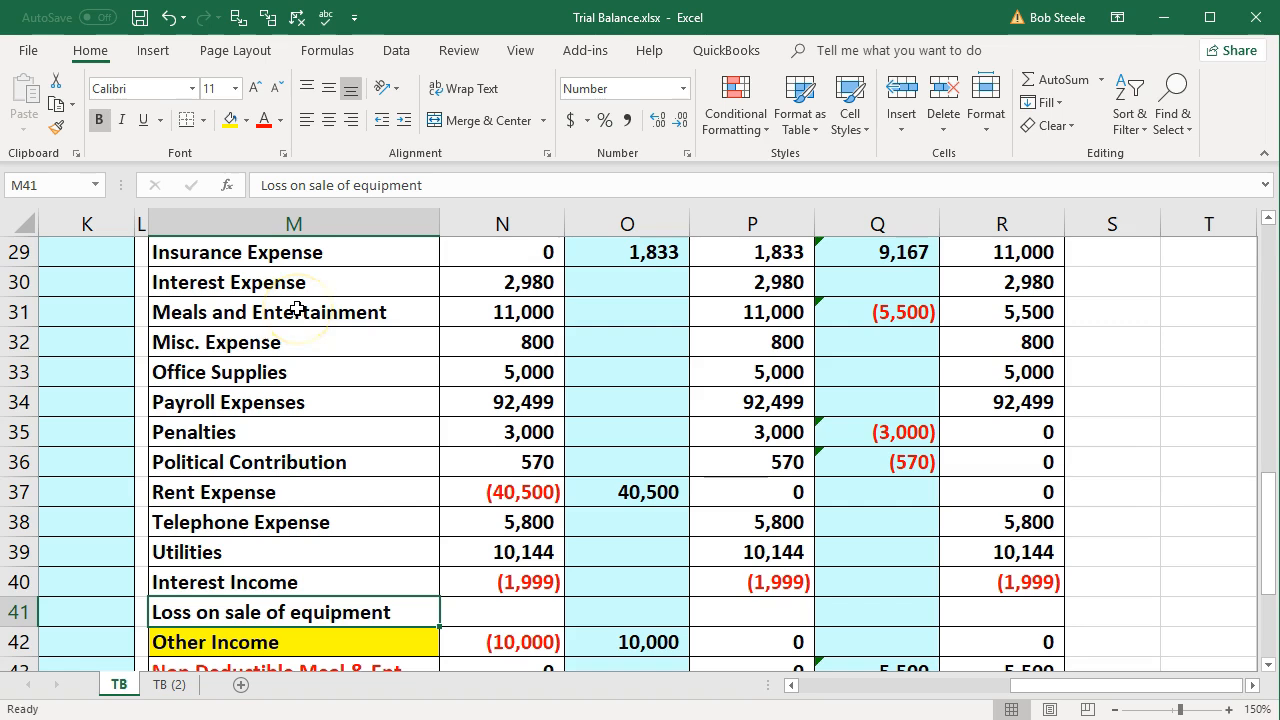
scroll(297, 309, "down", 1)
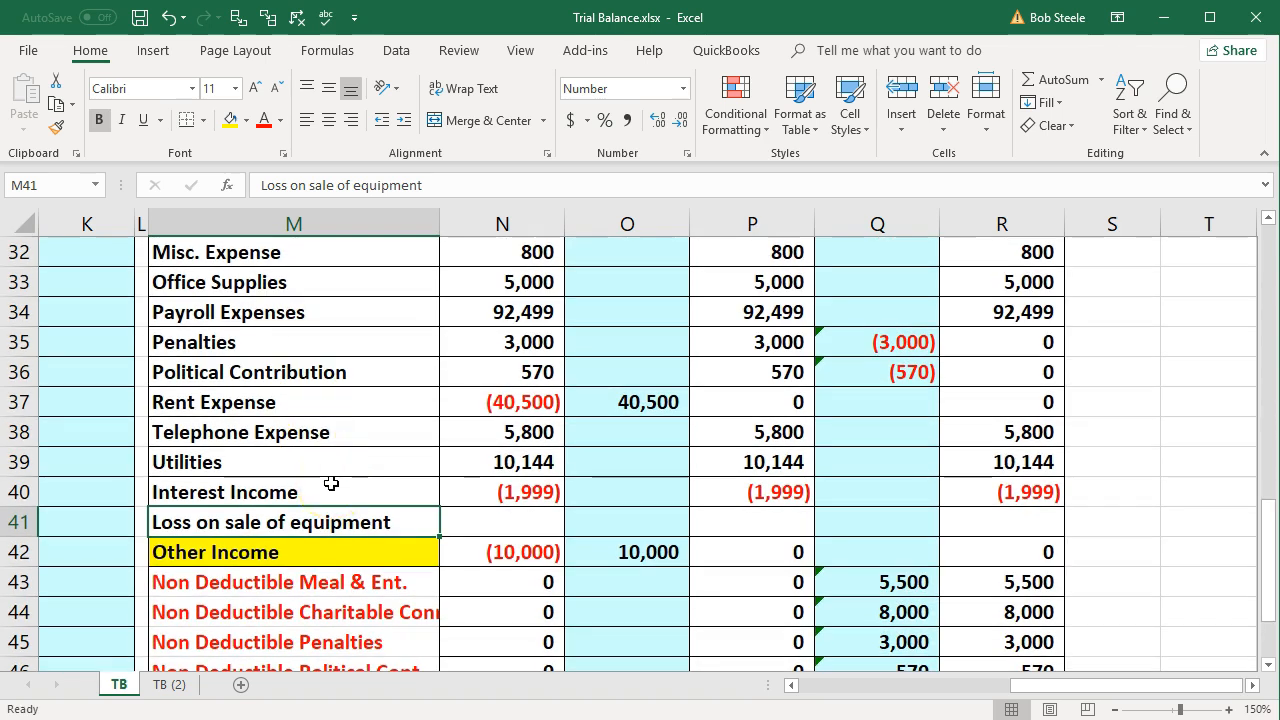
left_click(517, 520)
type("0")
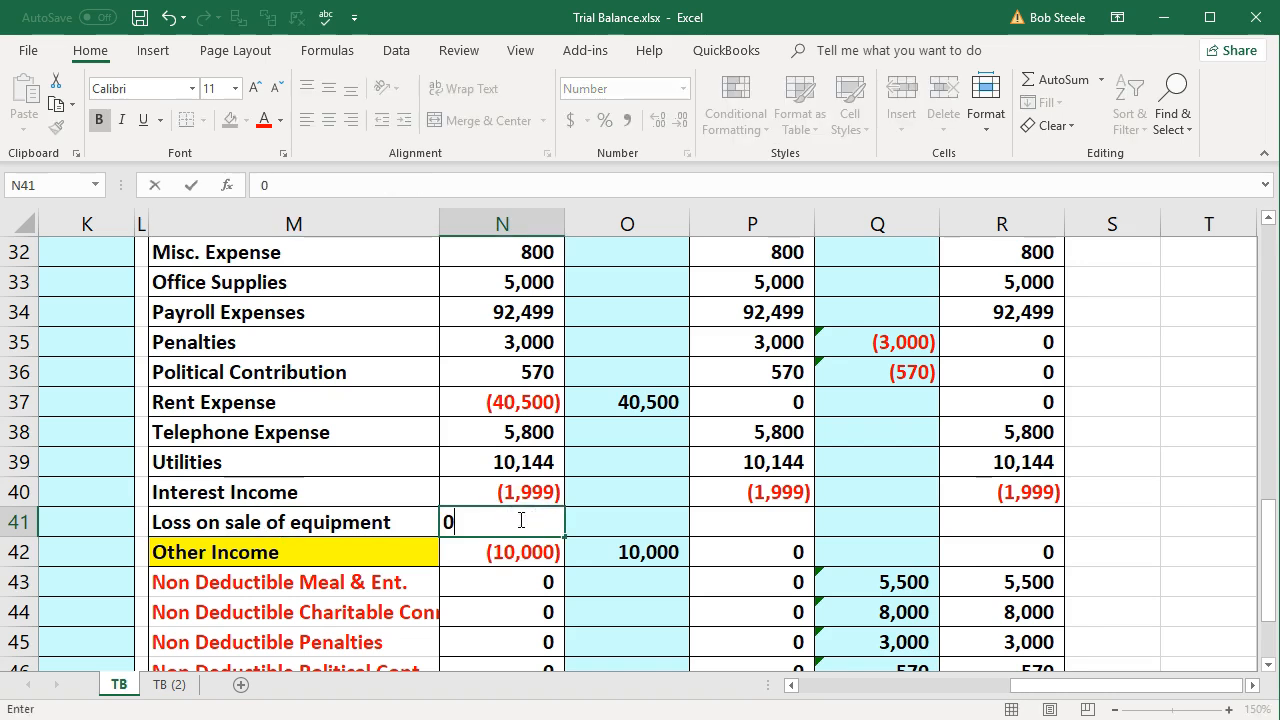
key("Return")
double_click(786, 518)
key("Return")
double_click(1012, 516)
key("Return")
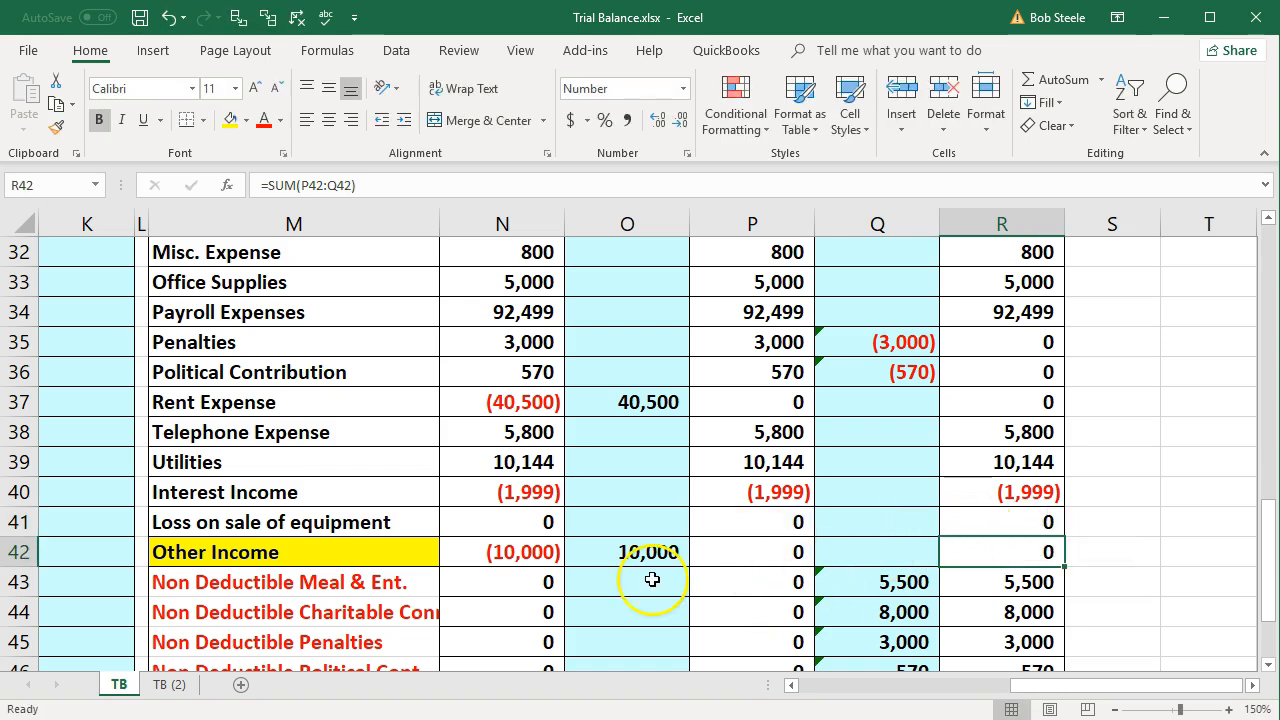
Copy the Loss on sale of equipment account name from M41 and paste it as values into I11 under entry 13
left_click(381, 521)
right_click(381, 521)
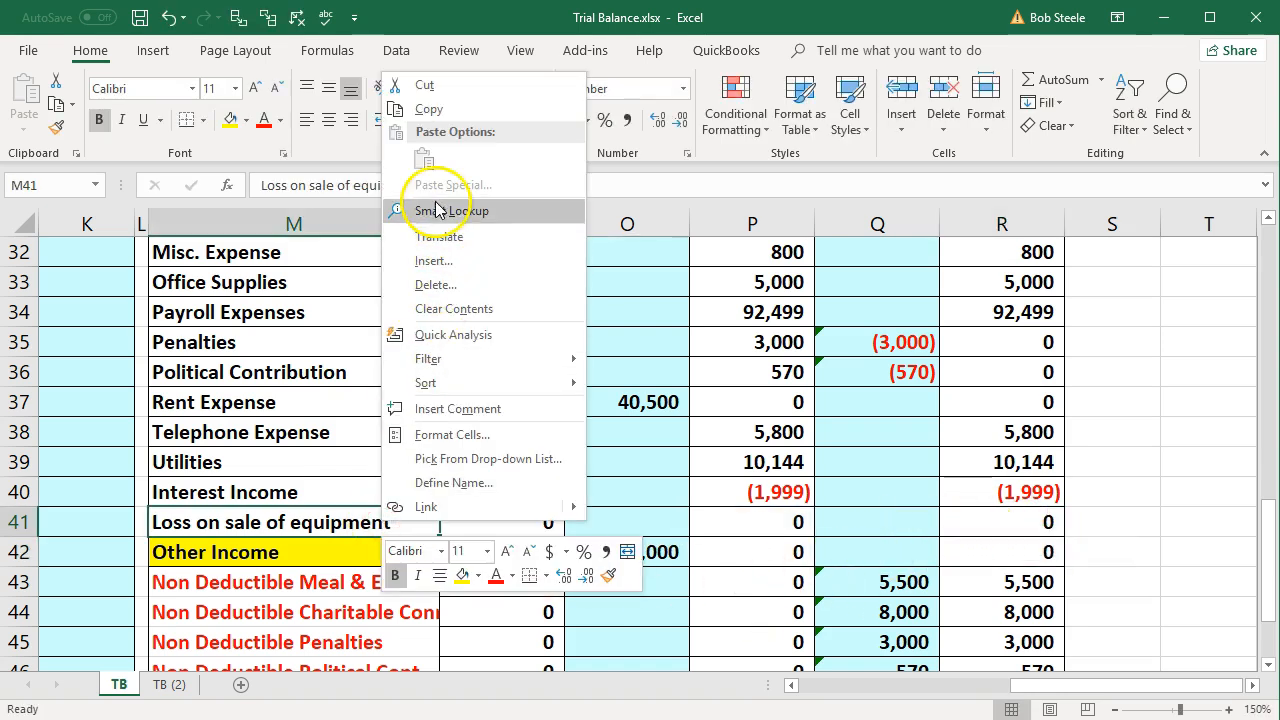
left_click(440, 112)
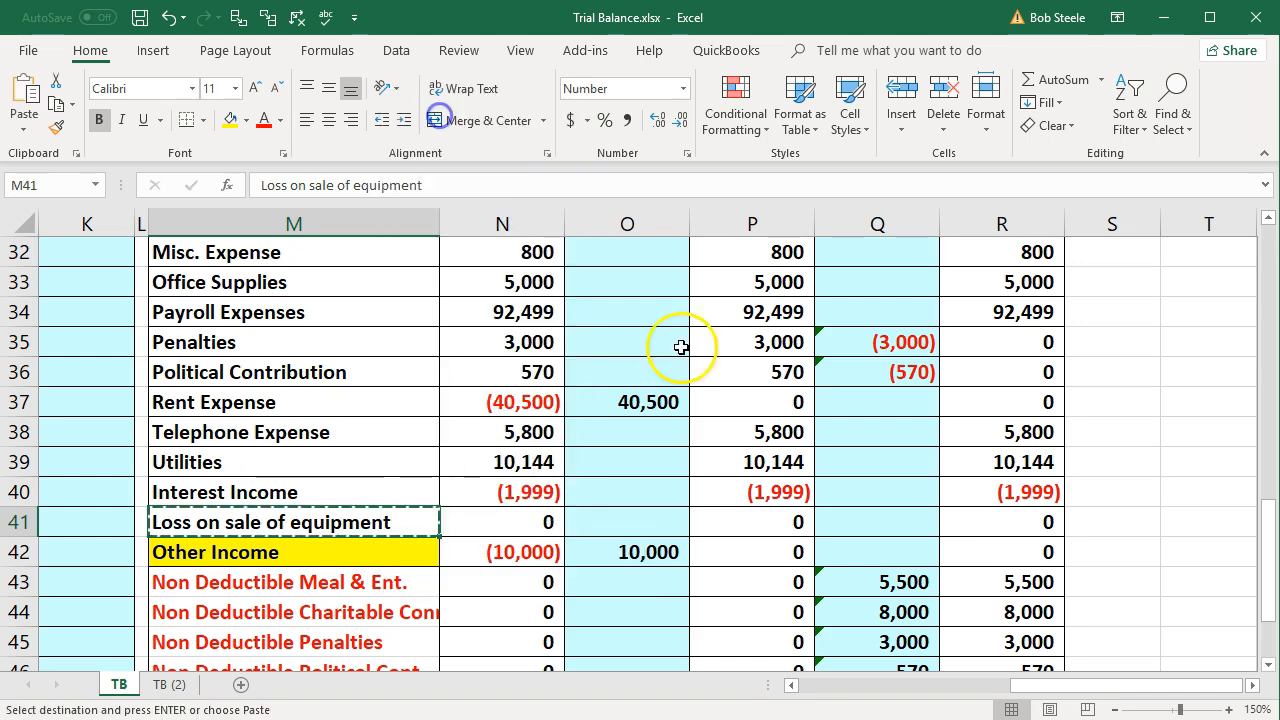
left_click(794, 685)
scroll(320, 550, "up", 10)
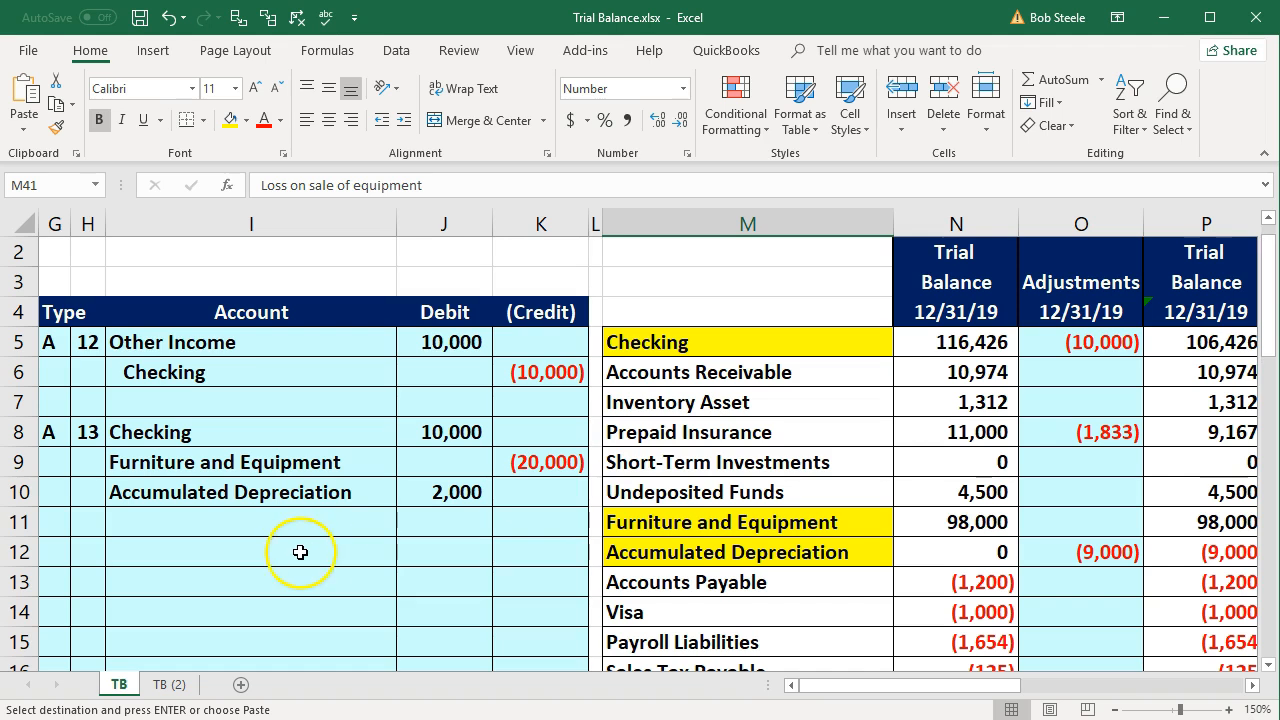
left_click(208, 521)
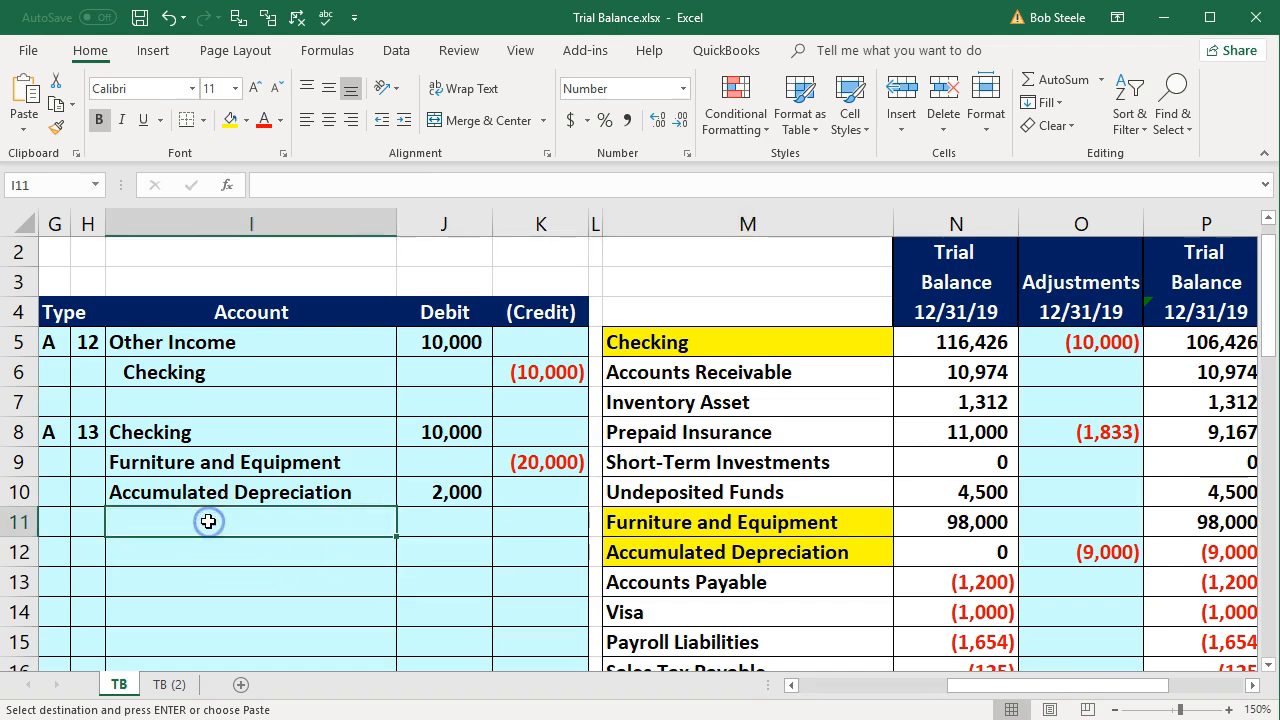
right_click(208, 521)
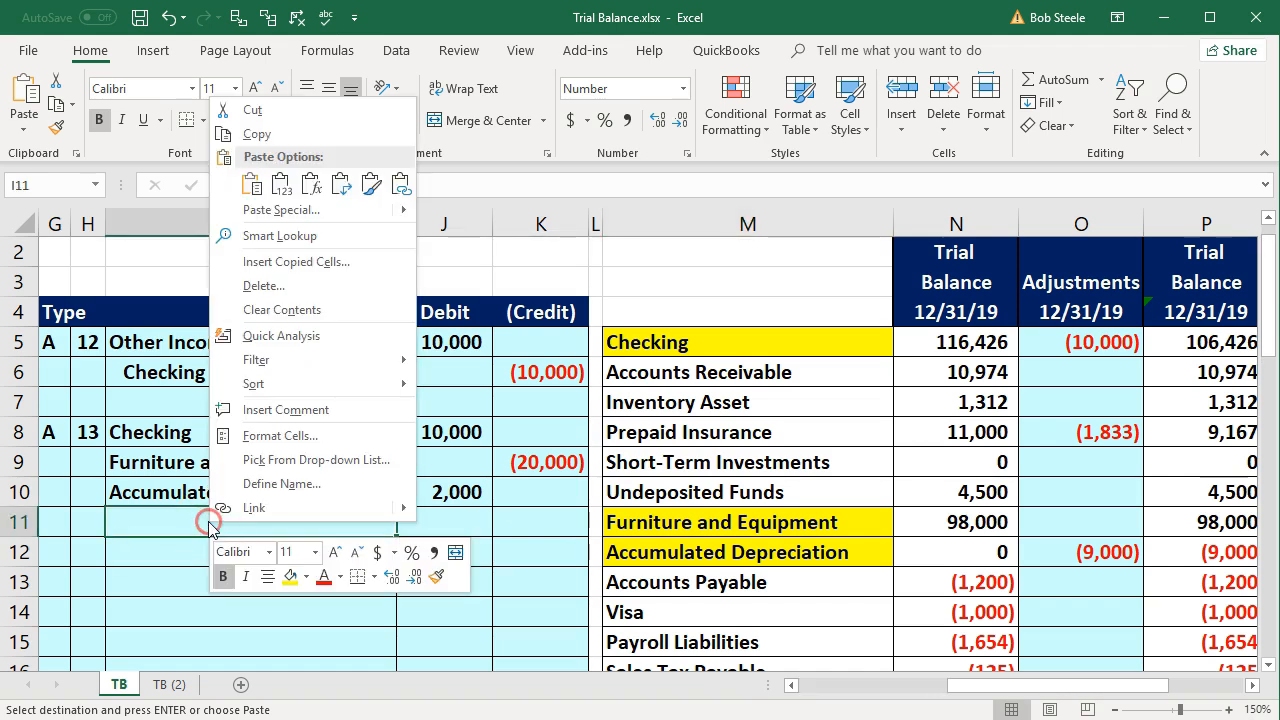
left_click(281, 185)
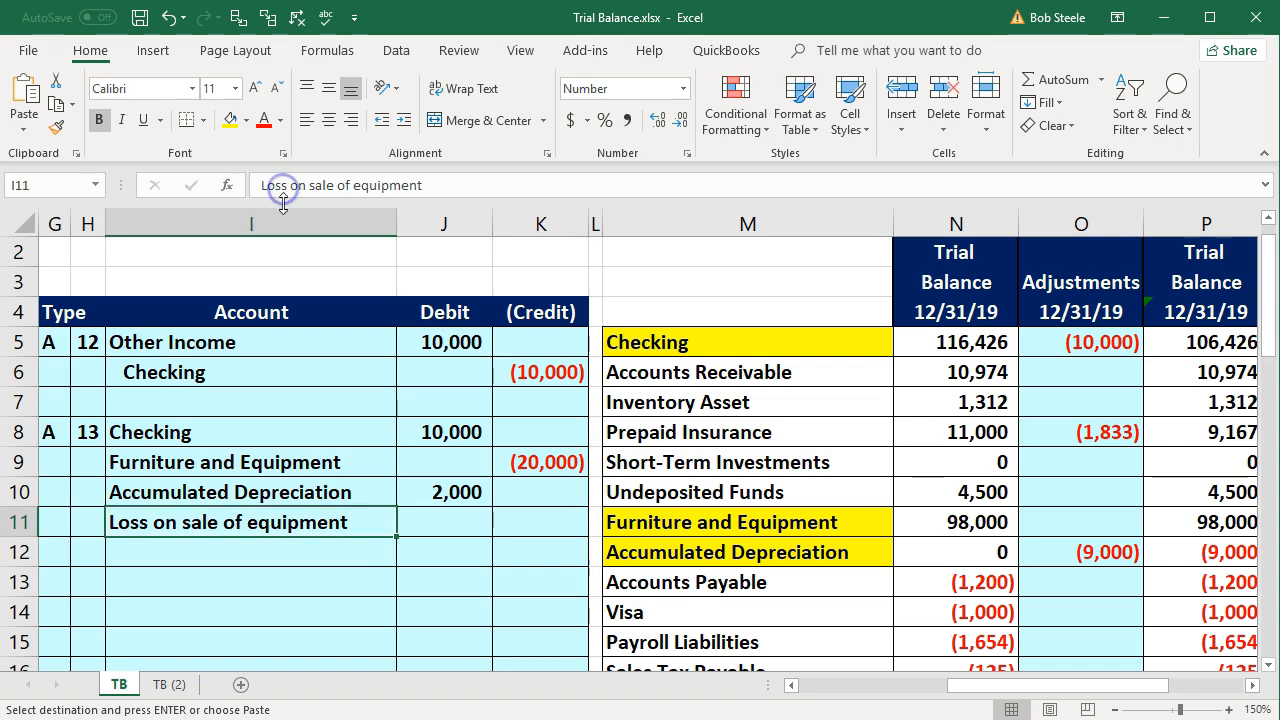
Calculate the Loss on sale of equipment debit in J11 with -SUM(J8:K10) and check that entry 13's debits and credits balance
left_click(516, 540)
left_click_drag(457, 432, 516, 489)
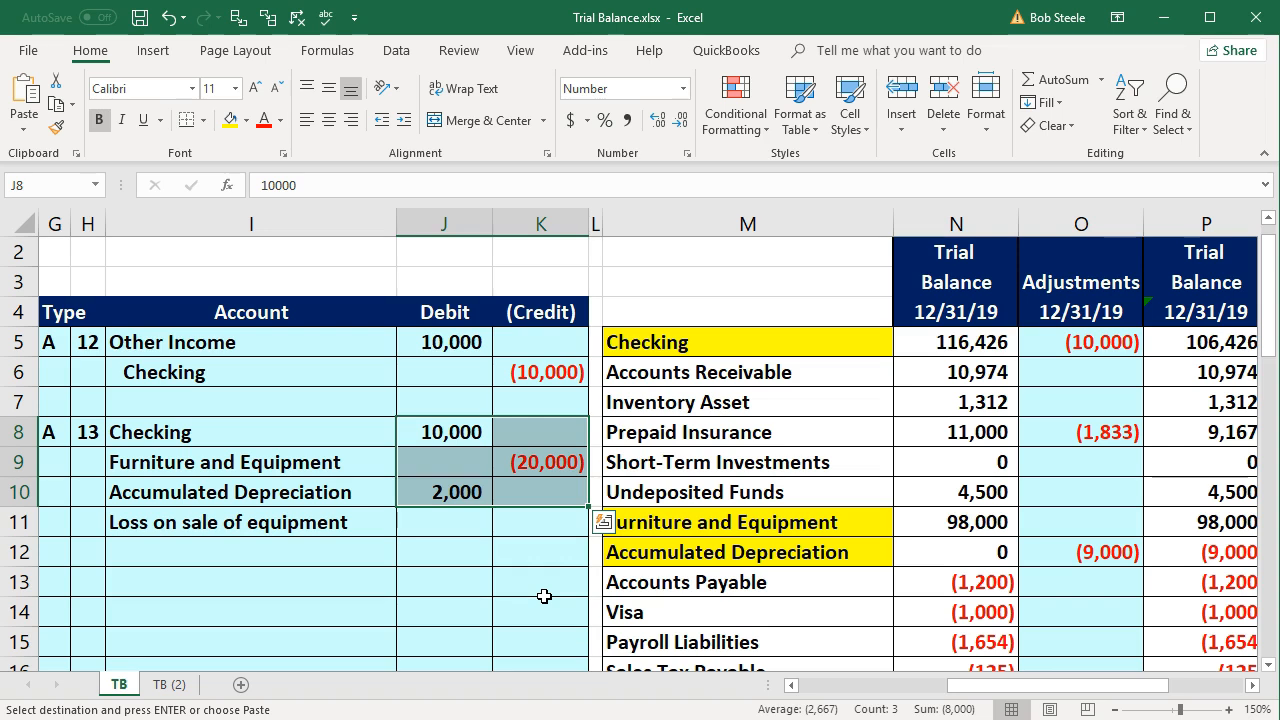
left_click(446, 524)
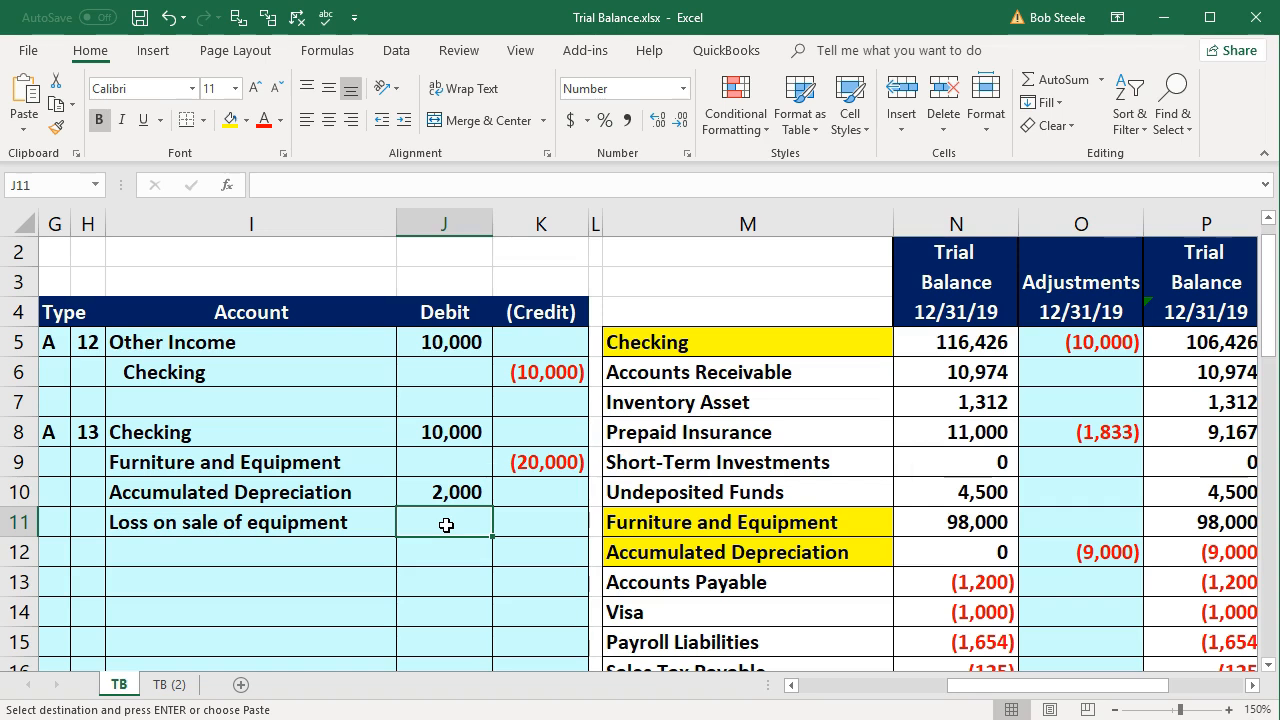
type("-")
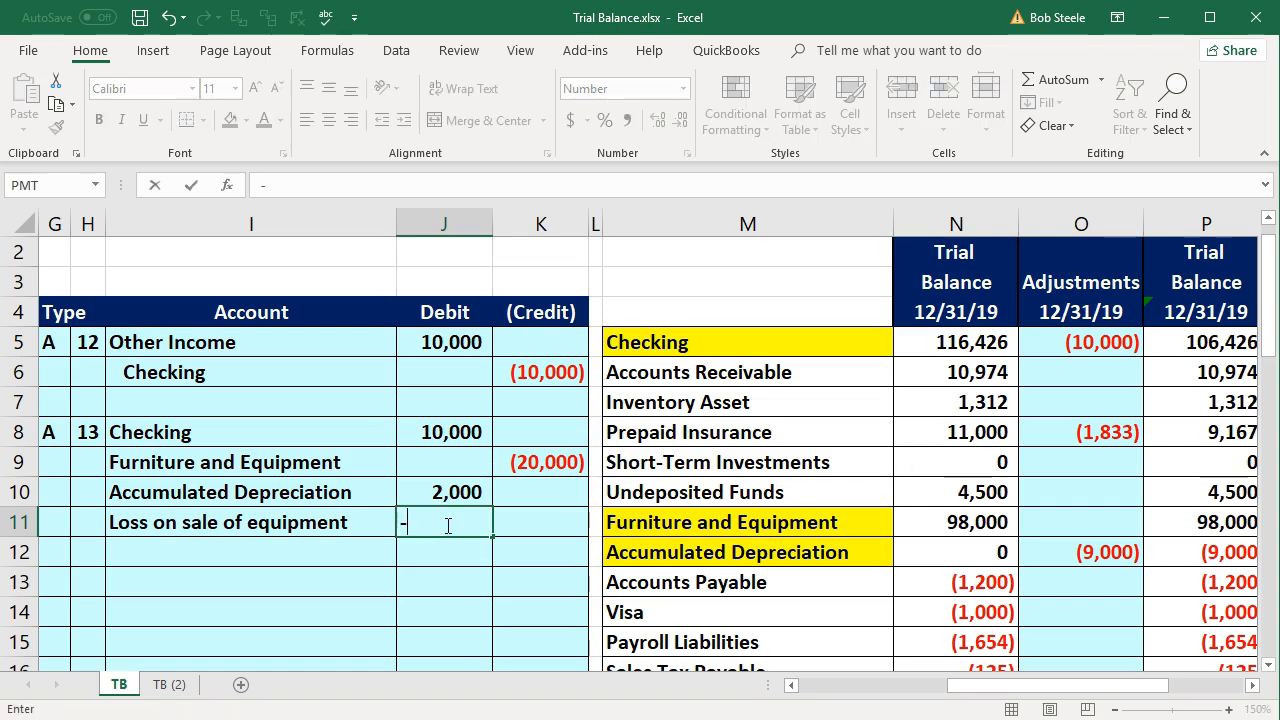
type("sum")
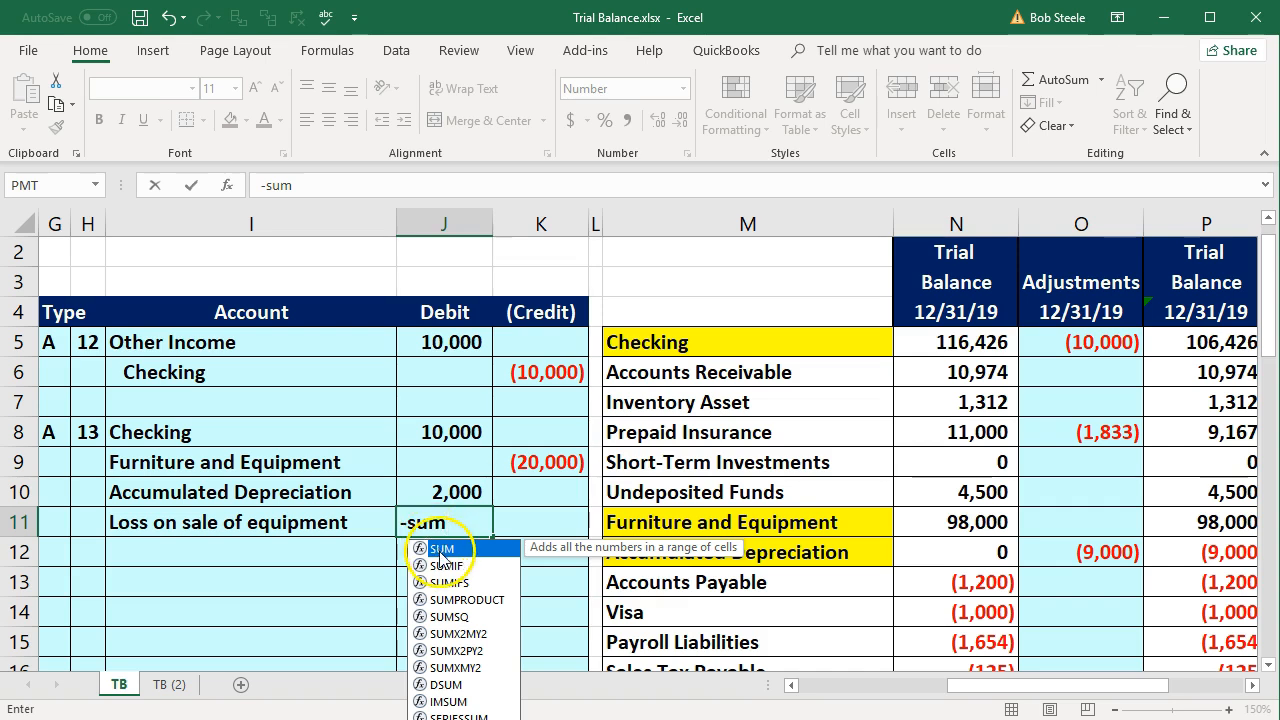
double_click(441, 550)
left_click_drag(443, 434, 520, 486)
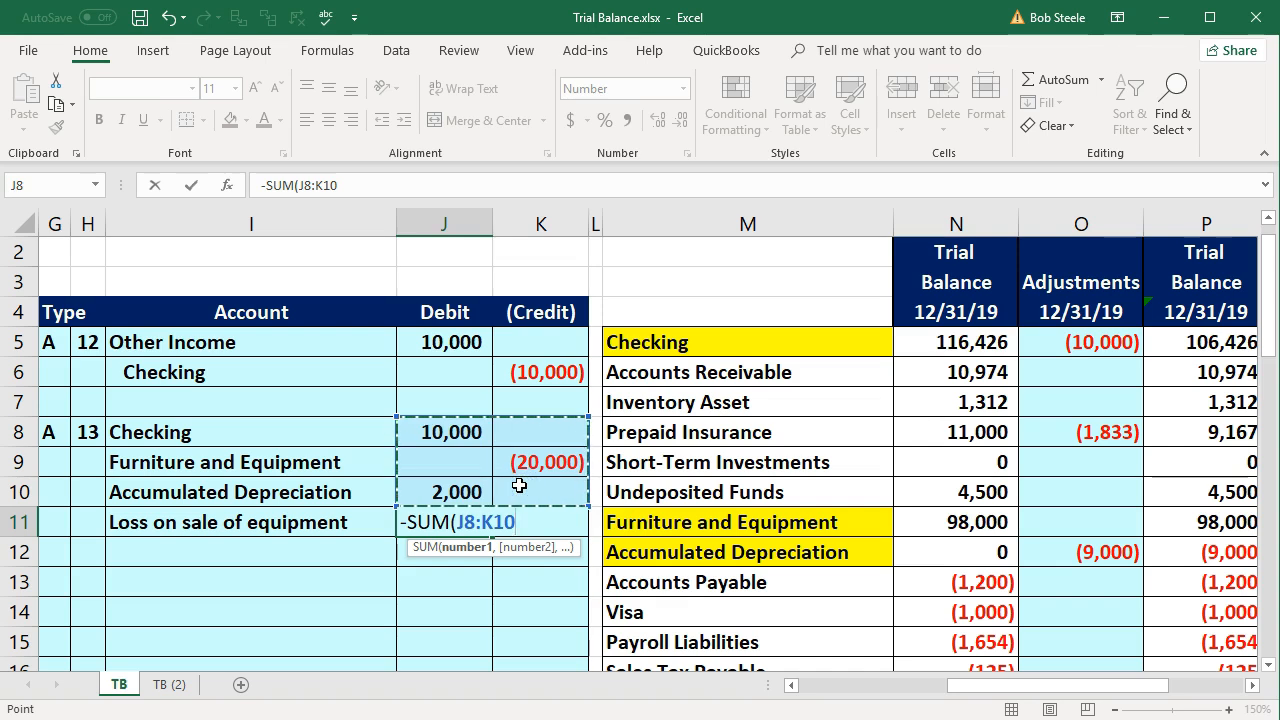
key("Return")
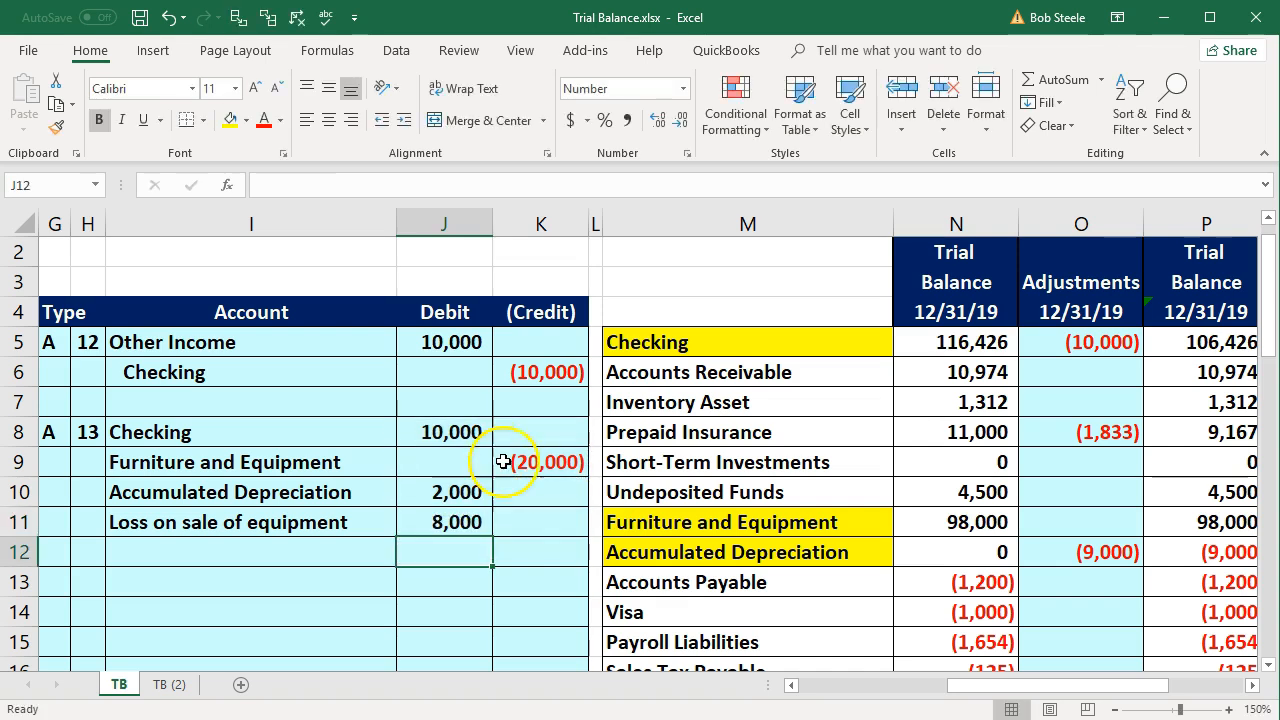
left_click_drag(449, 434, 448, 528)
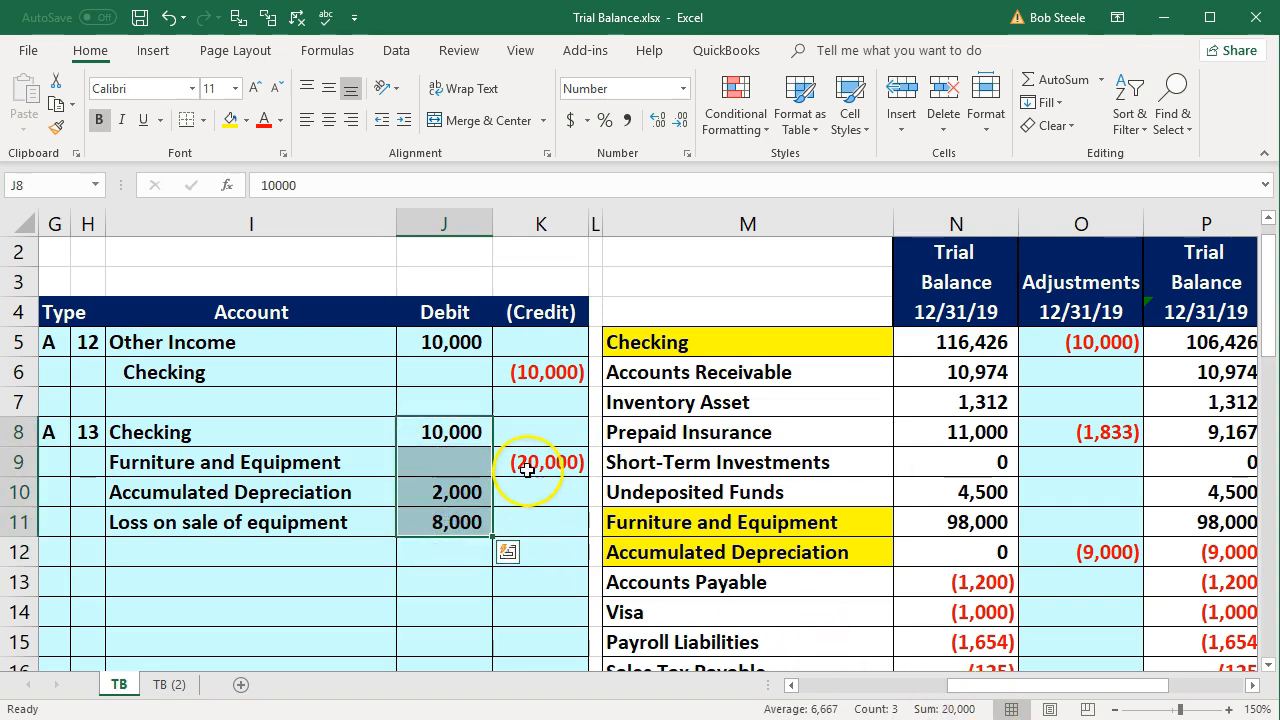
left_click_drag(455, 432, 528, 519)
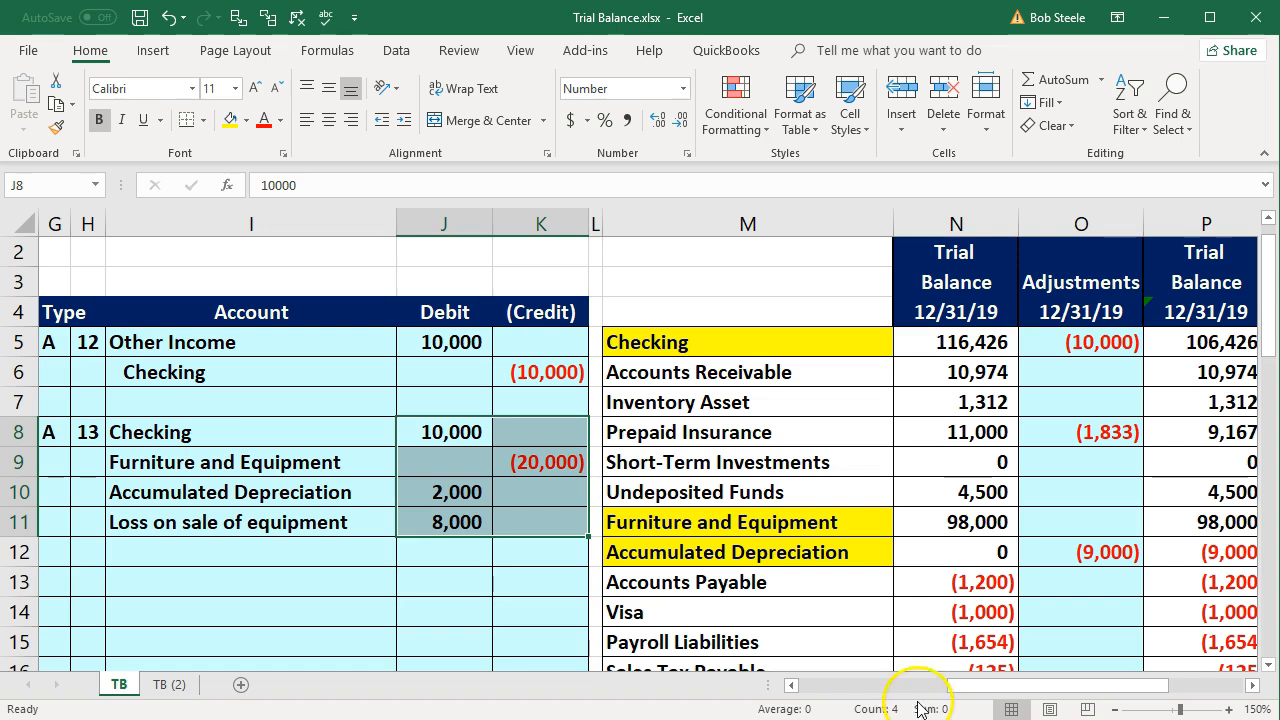
Indent the Furniture and Equipment account name in I9 as the credit line of entry 13
left_click(215, 603)
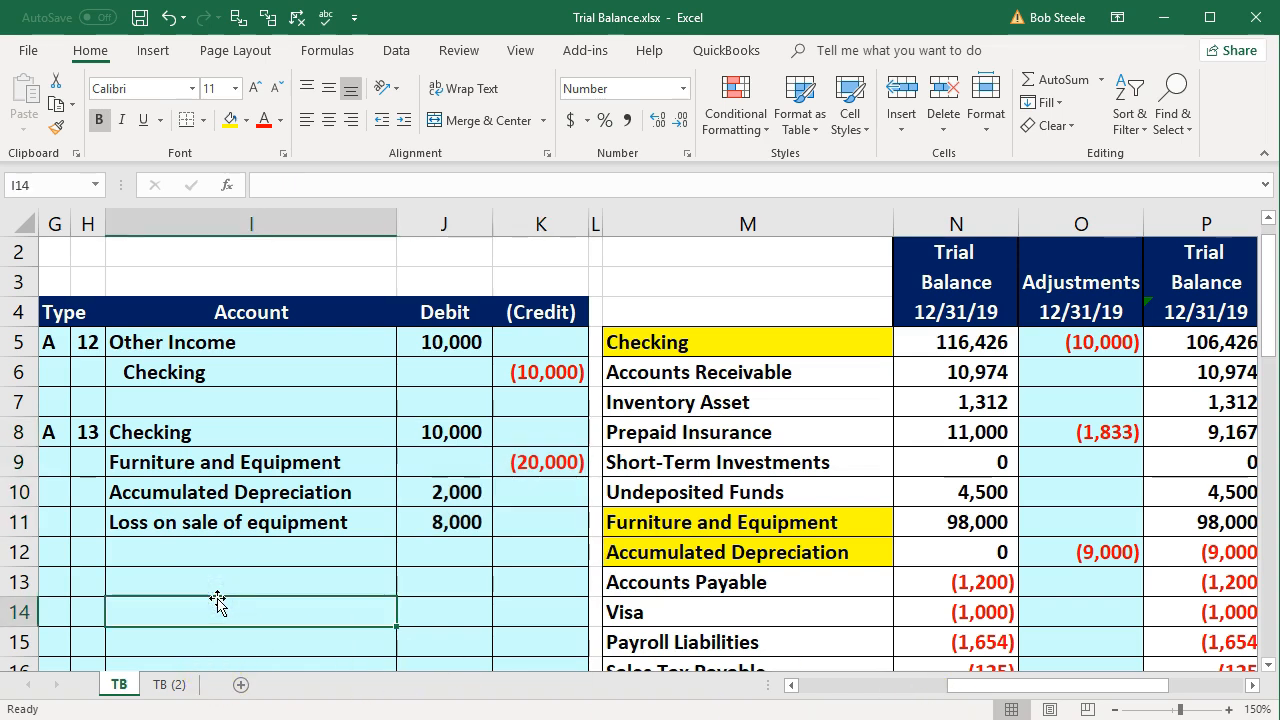
key("Up")
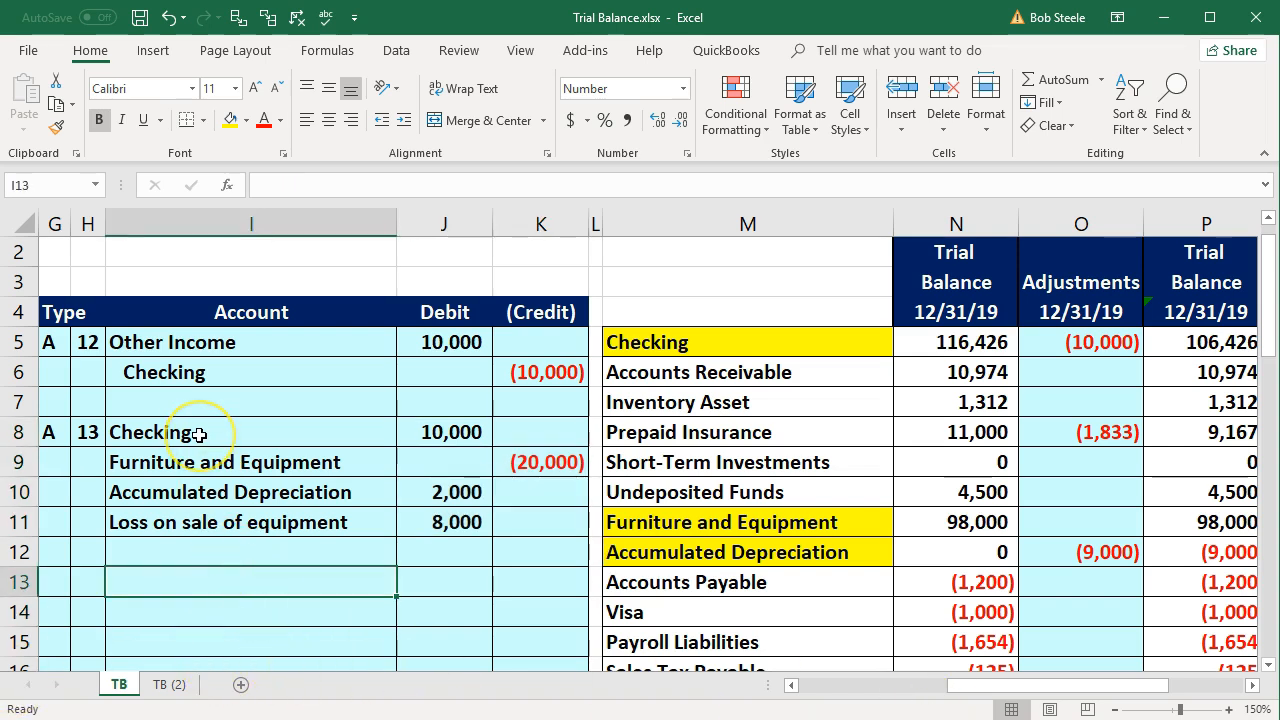
left_click(266, 468)
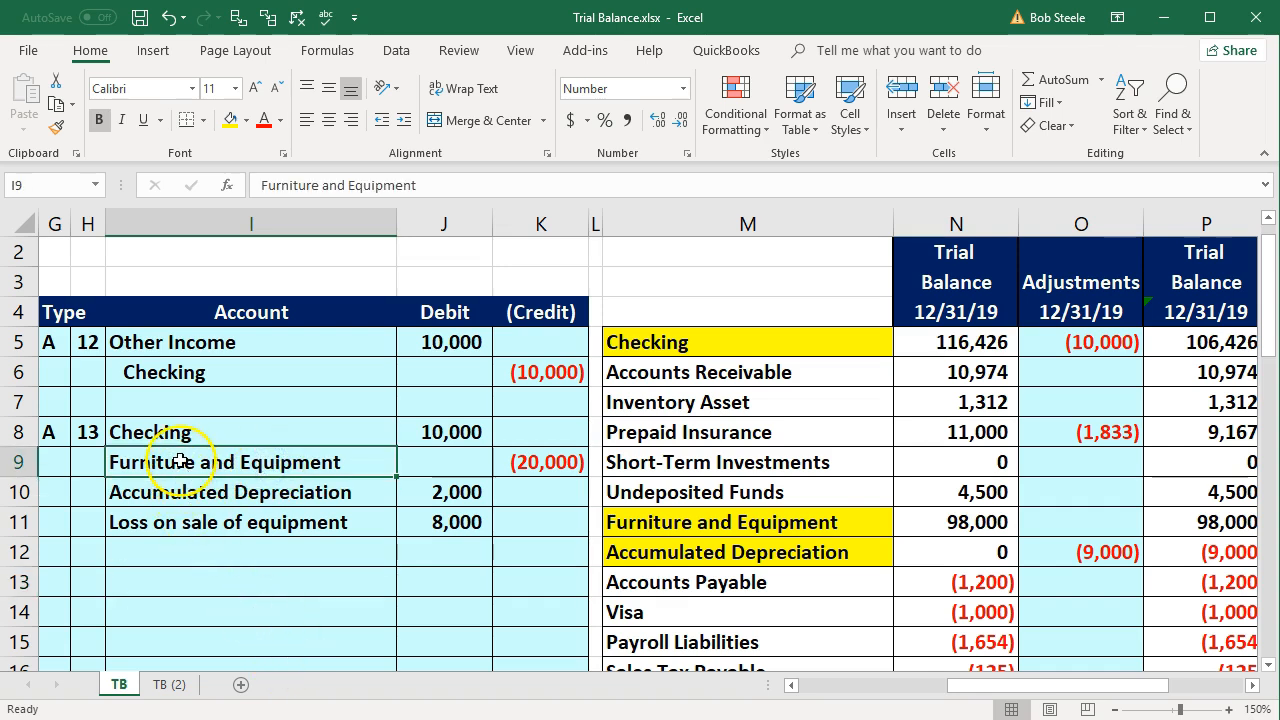
left_click(403, 120)
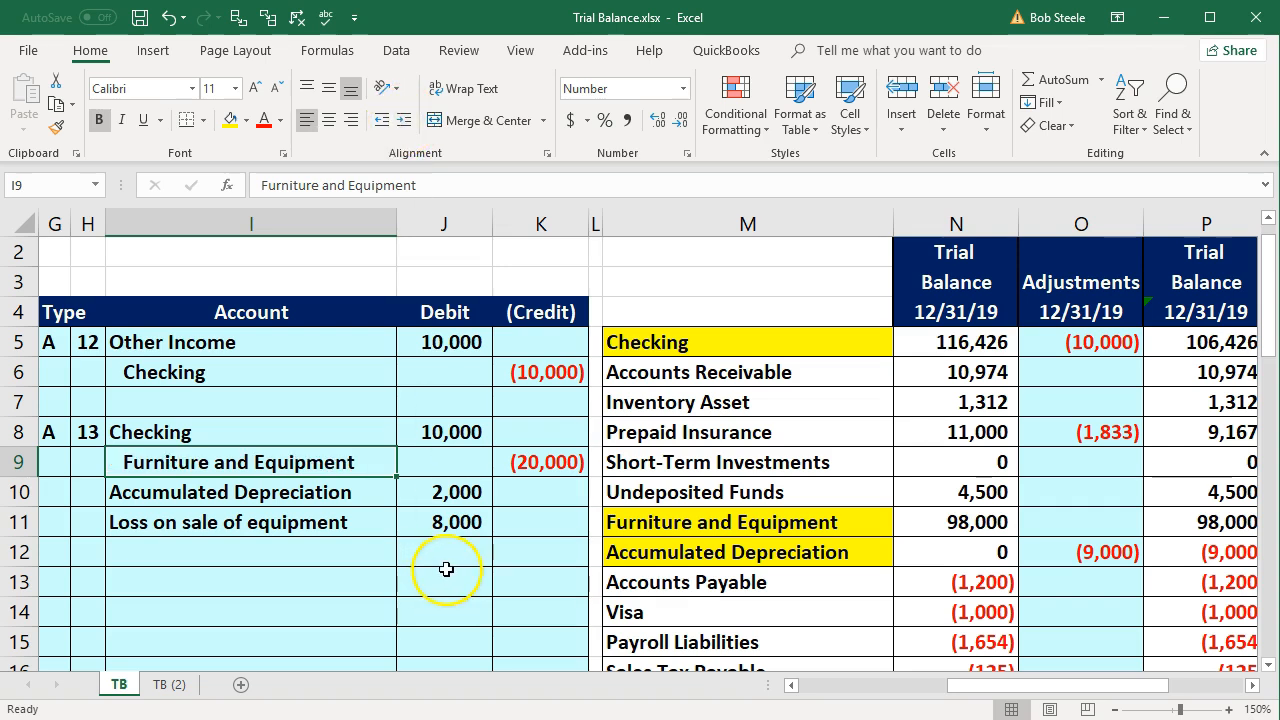
Post entry 13's Checking debit by extending the Checking adjustment formula in O5 to =K6+J8, and check its cell references
left_click_drag(358, 433, 415, 422)
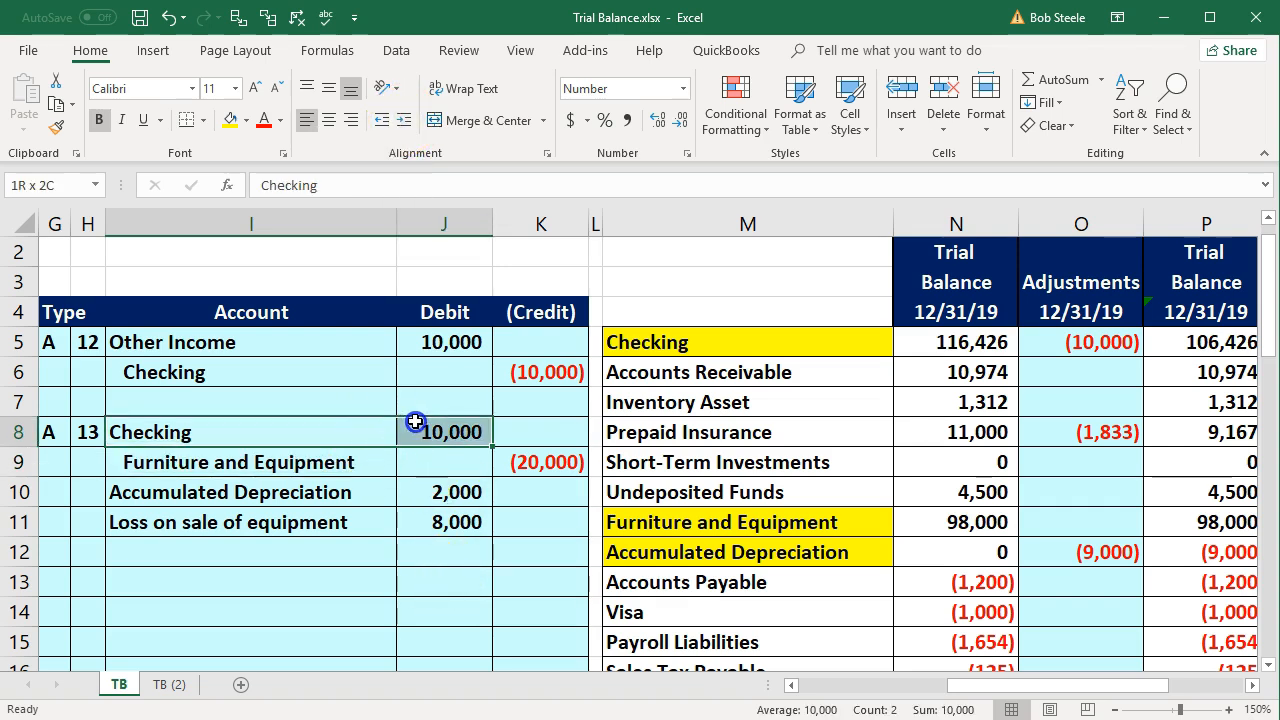
left_click(1049, 343)
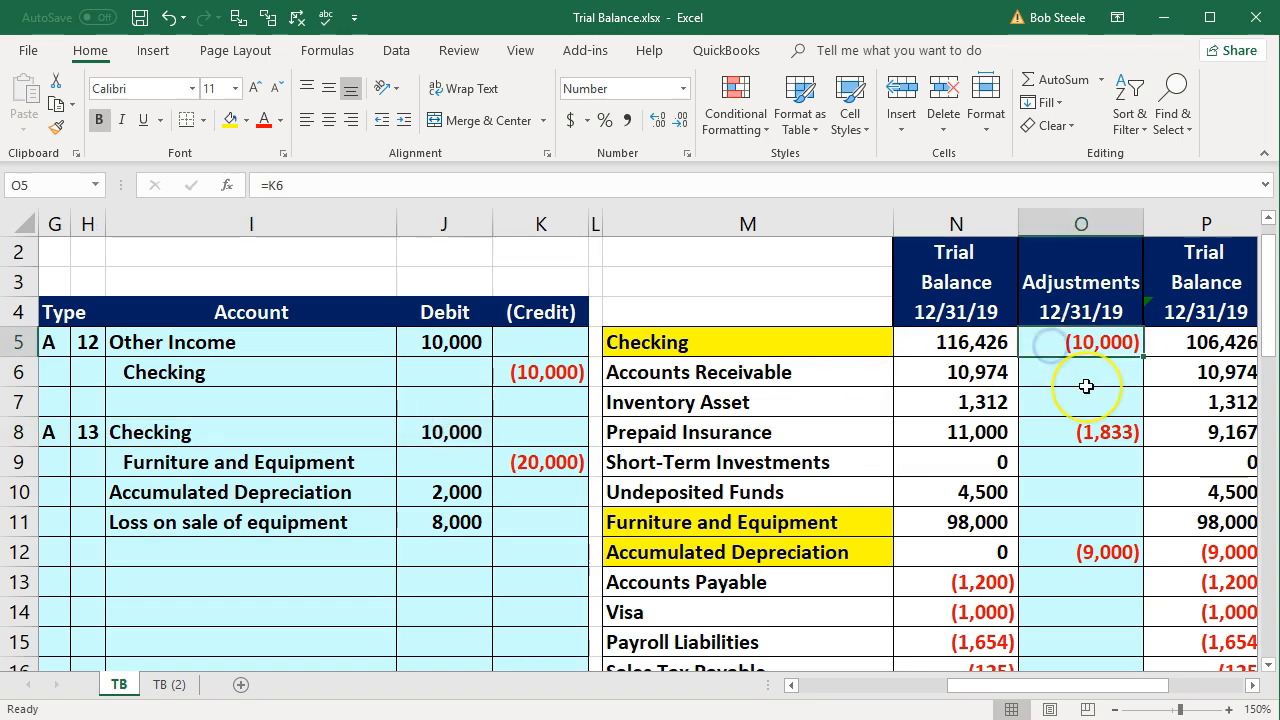
double_click(1057, 342)
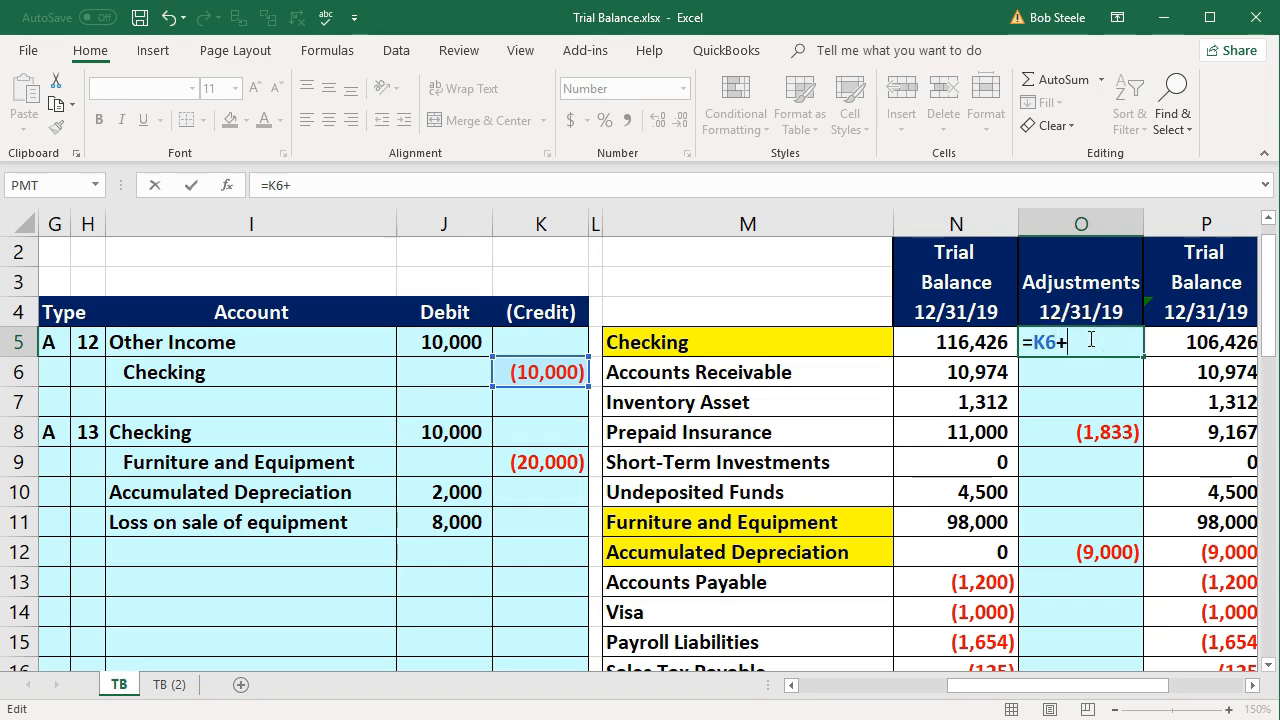
type("+")
left_click(436, 431)
key("Return")
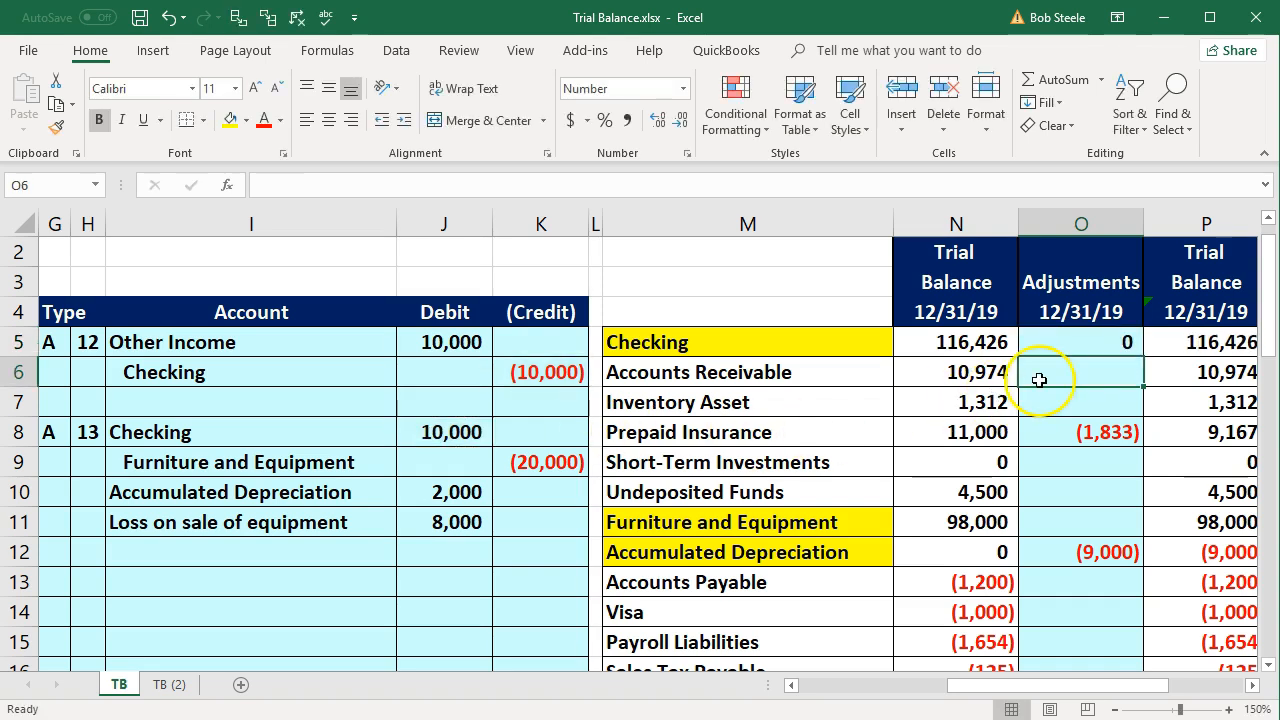
double_click(1080, 343)
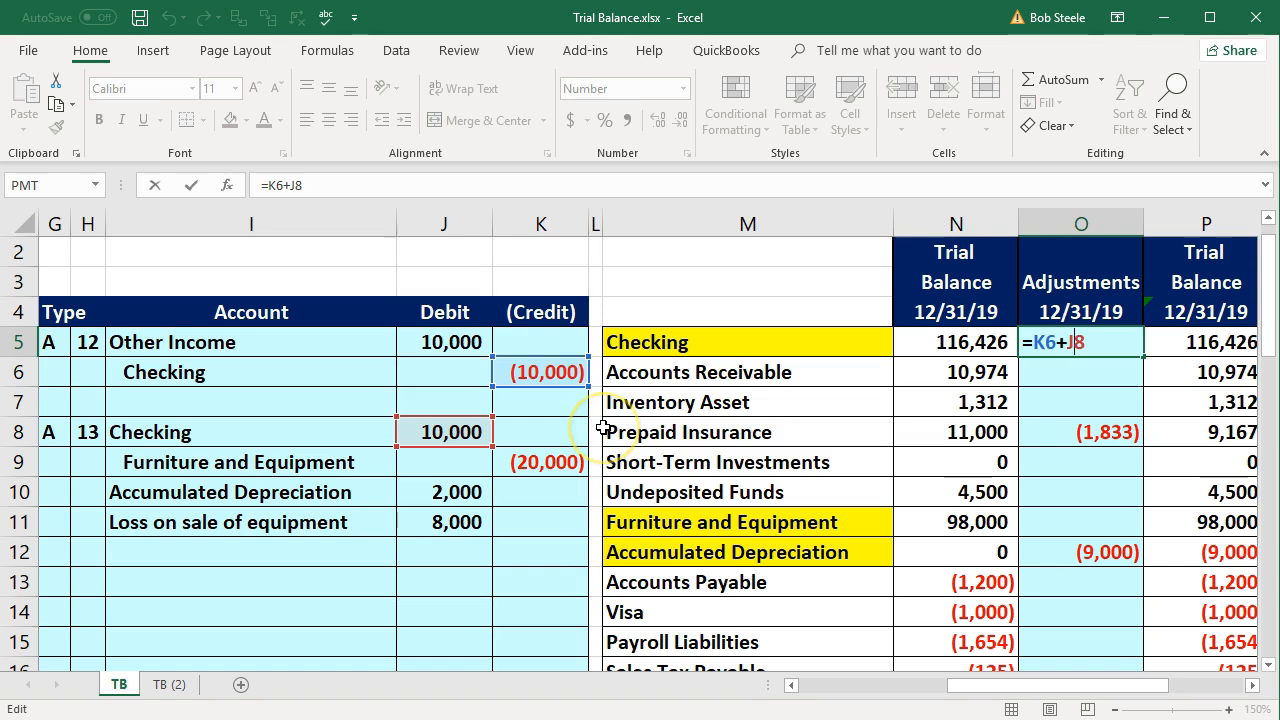
key("Return")
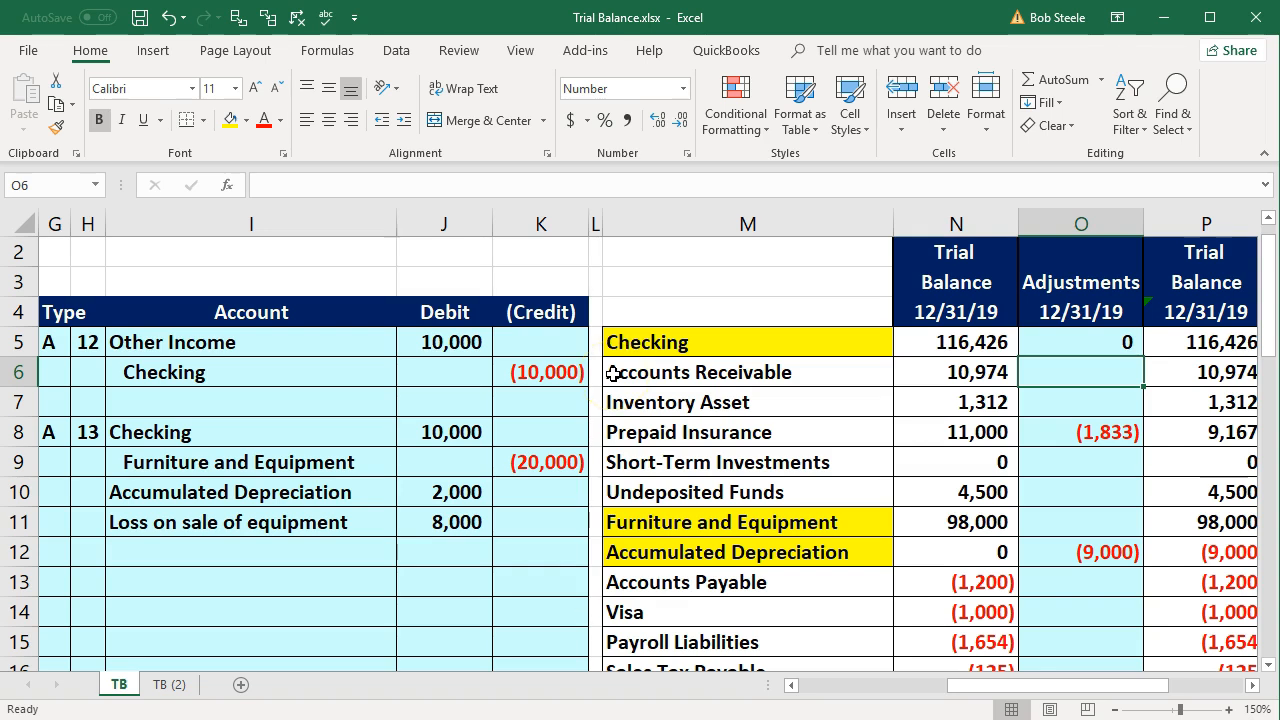
left_click_drag(343, 462, 517, 466)
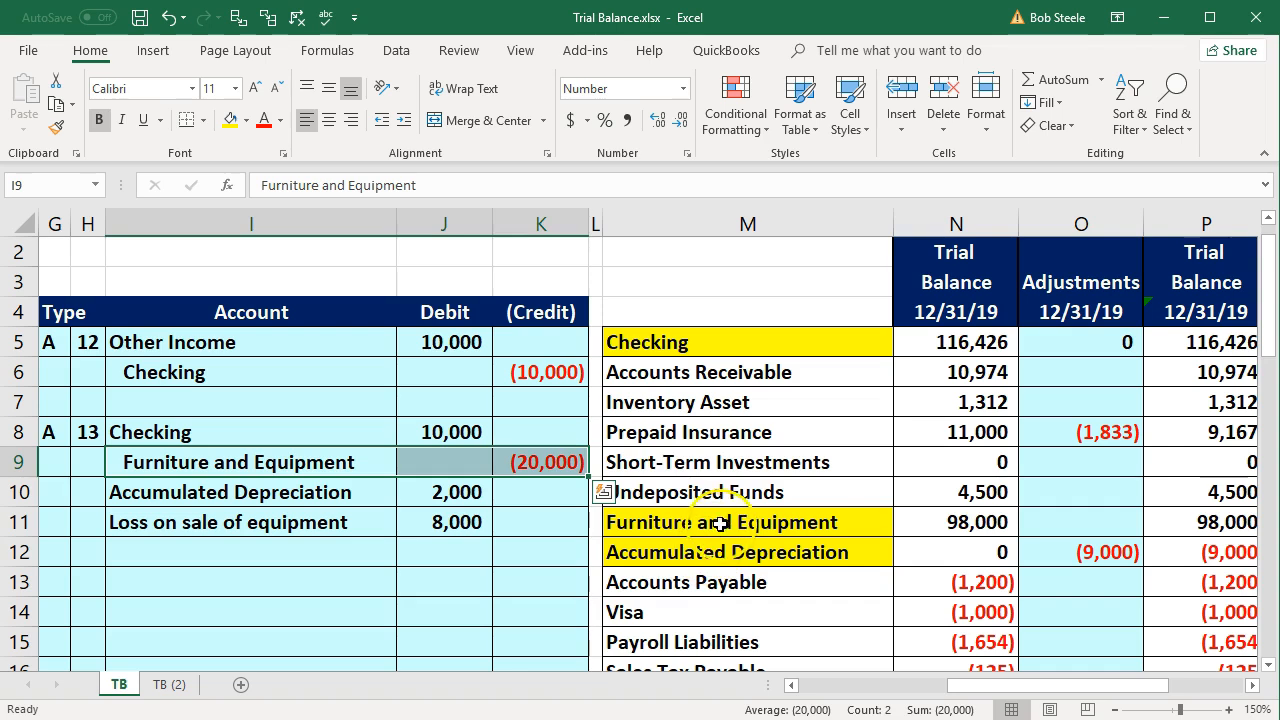
left_click(783, 522)
left_click(1064, 523)
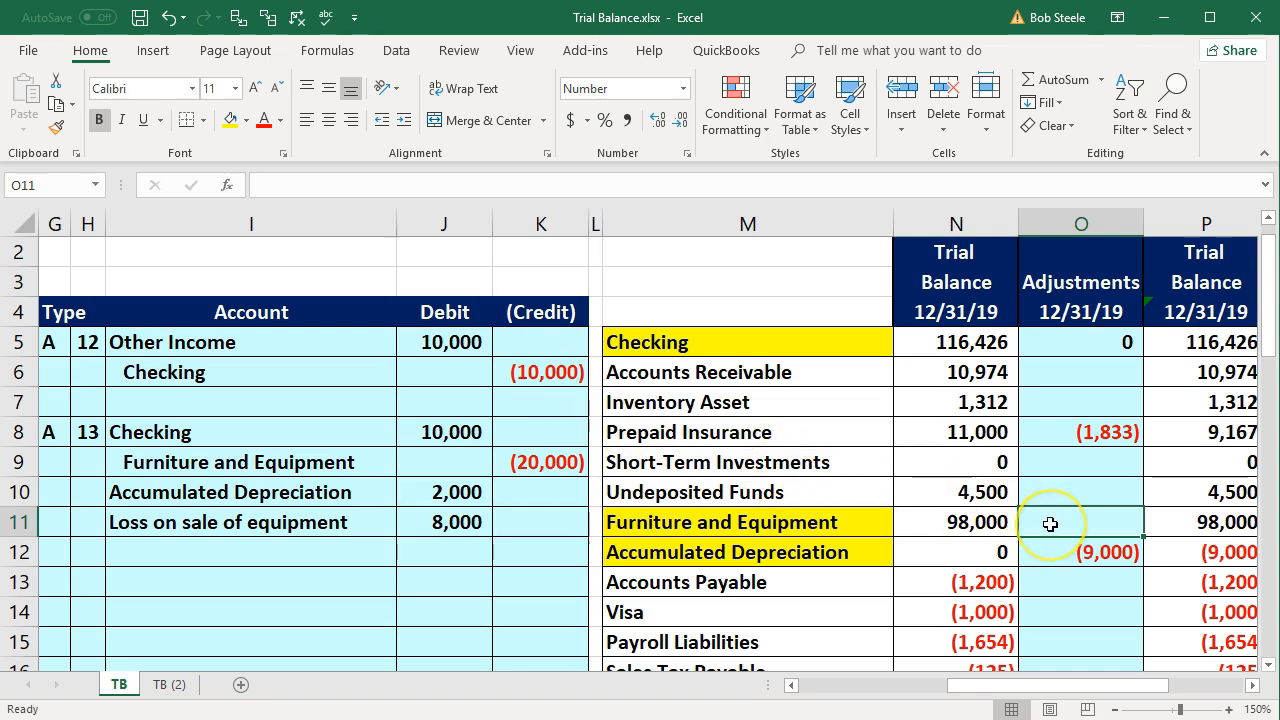
type("=")
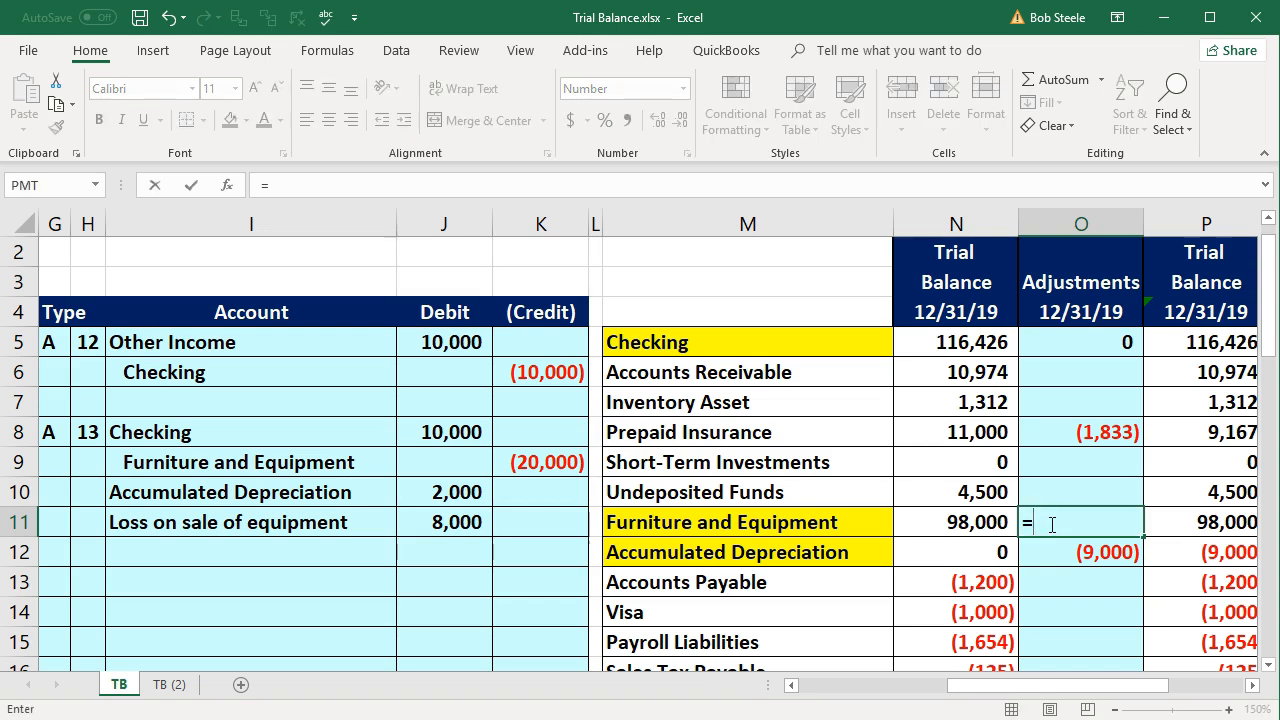
left_click(454, 431)
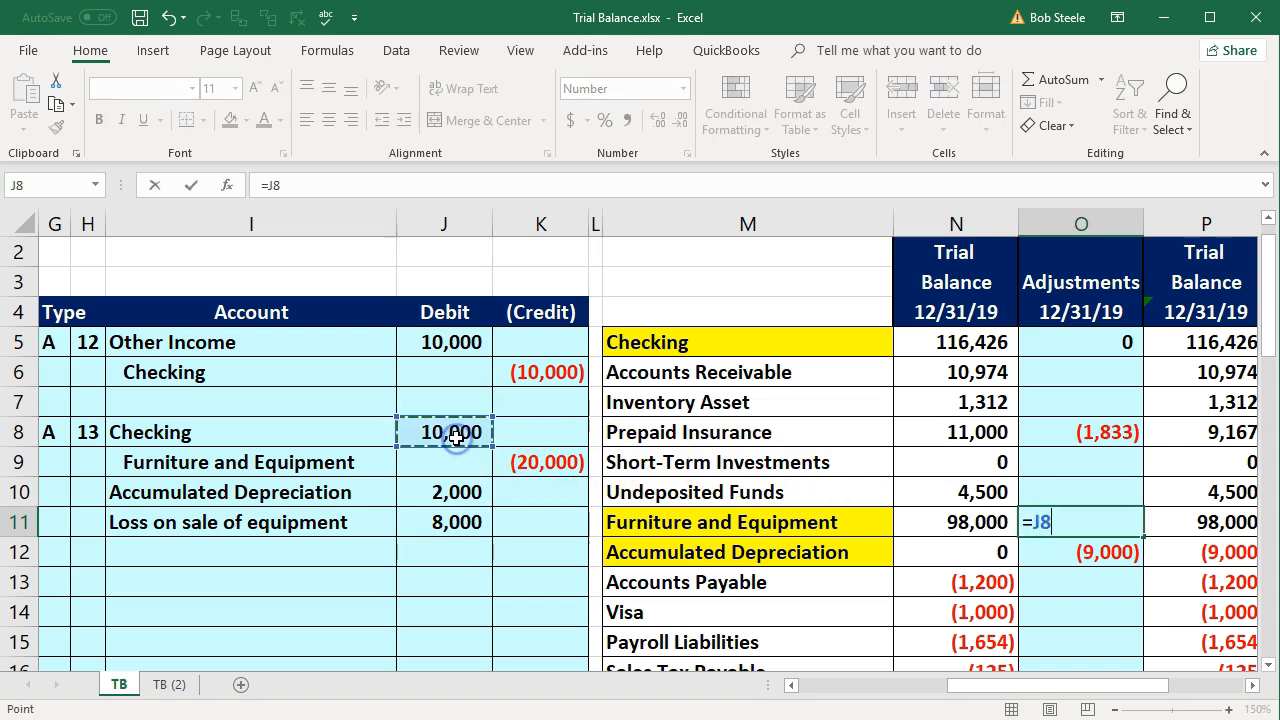
key("Return")
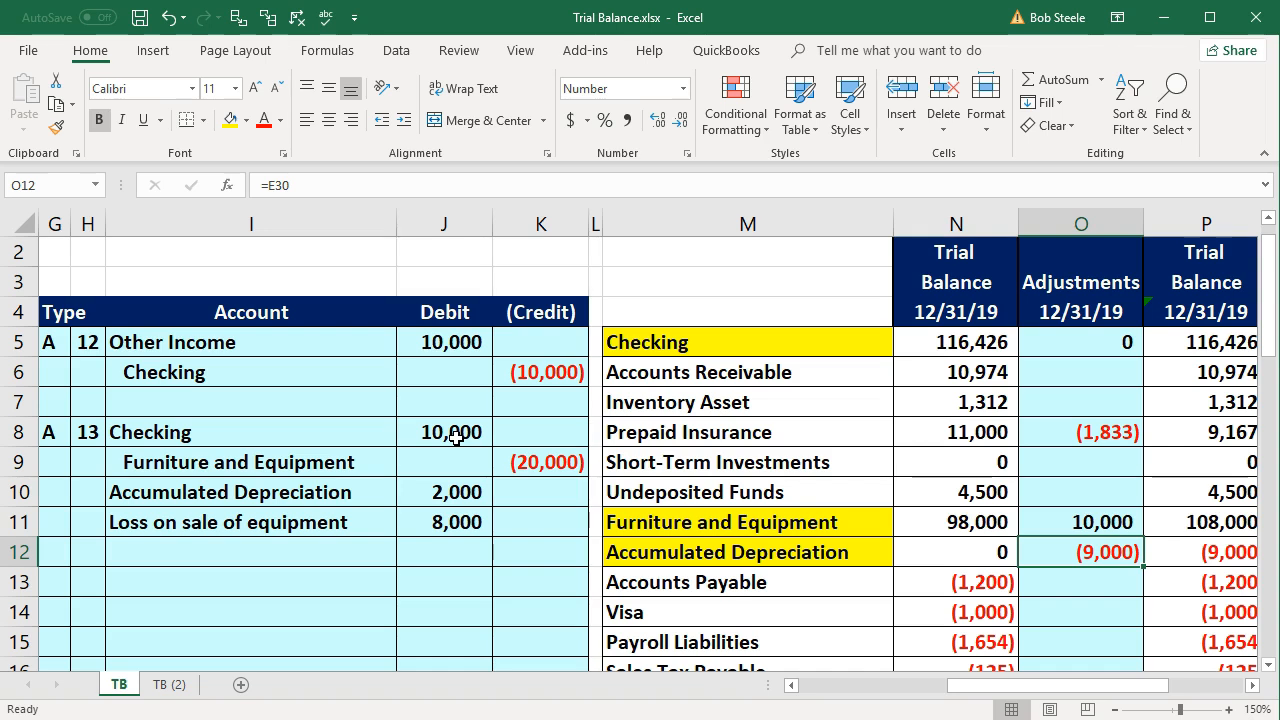
left_click(1080, 523)
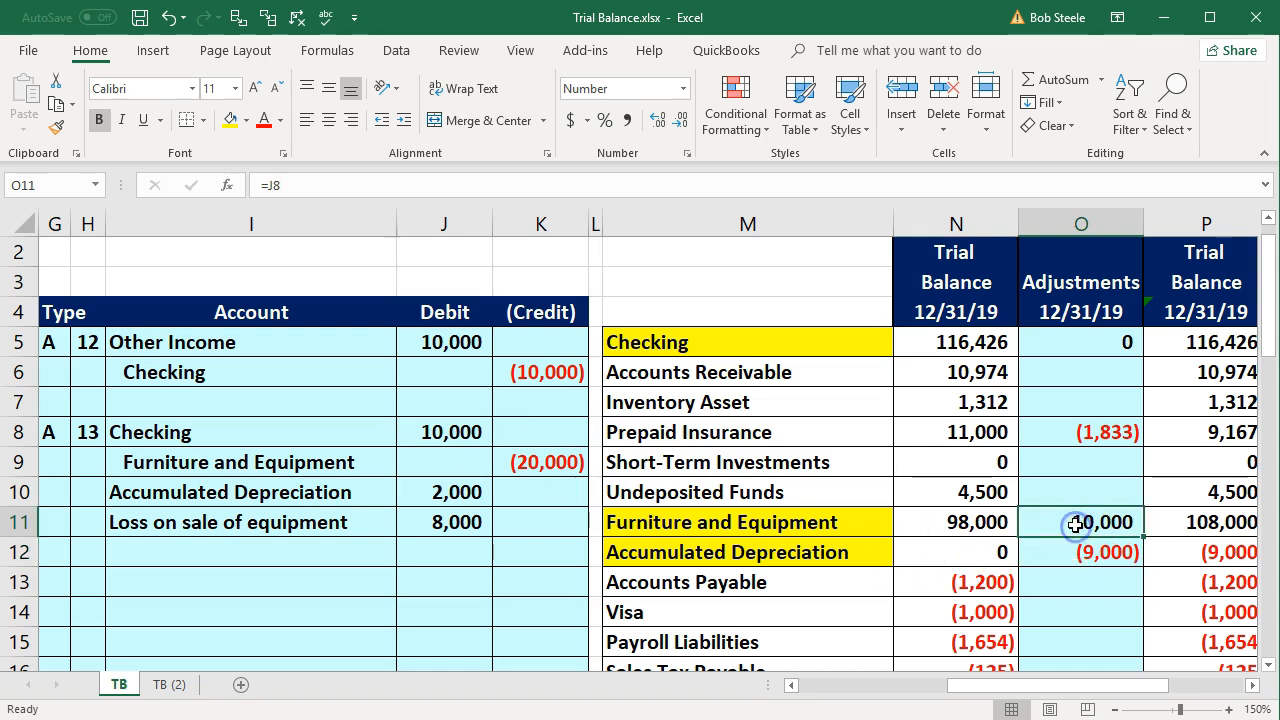
key("Delete")
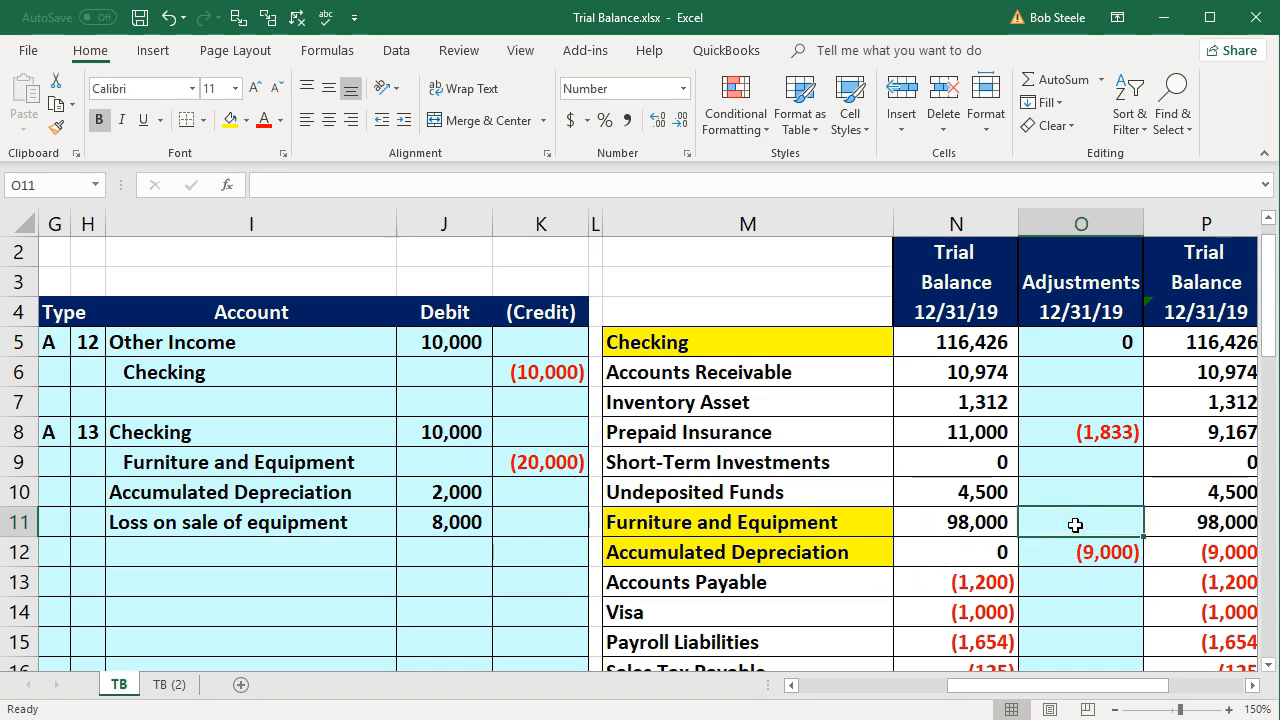
Post entry 13's Furniture and Equipment credit to its trial balance adjustment in O11 with the formula =K9
type("=")
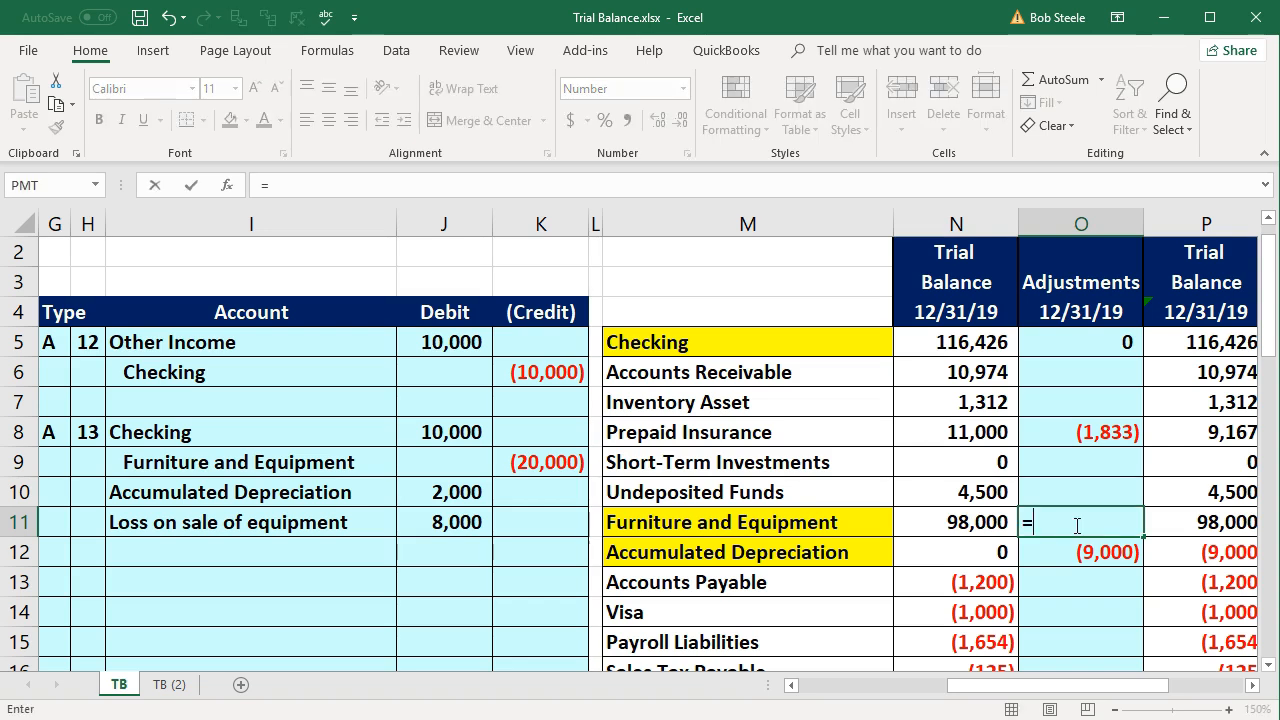
left_click(545, 465)
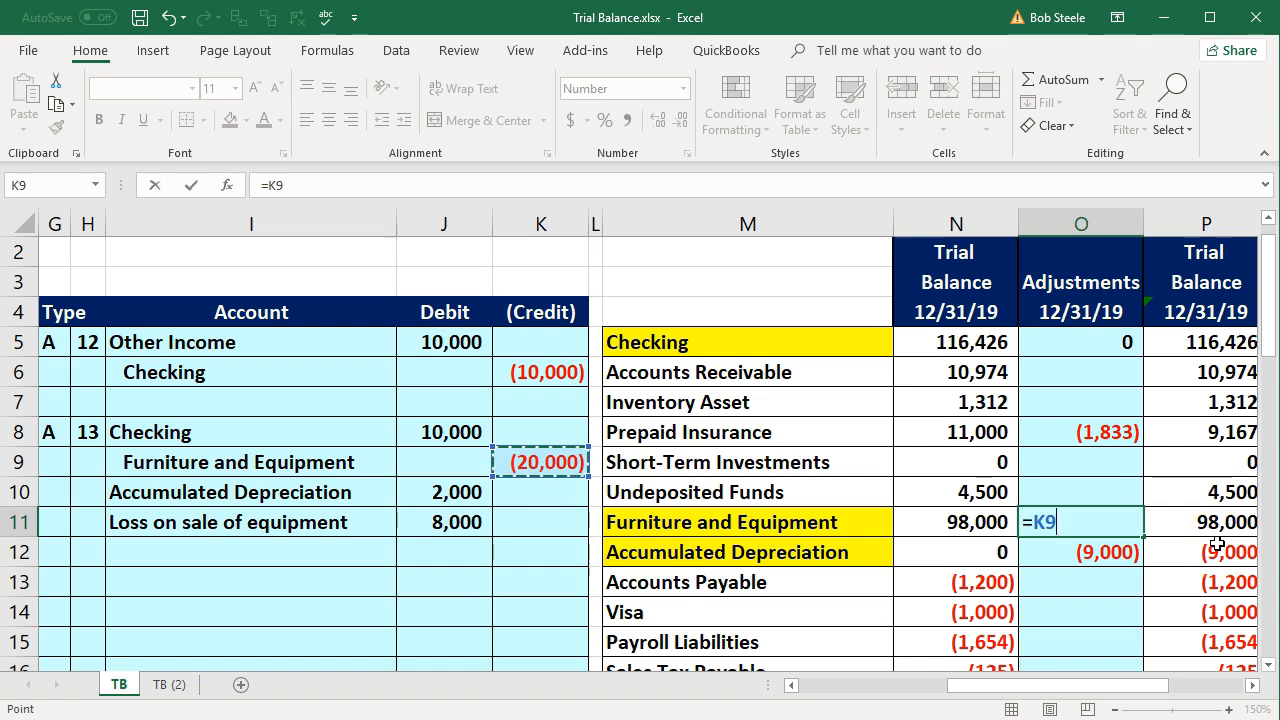
key("Return")
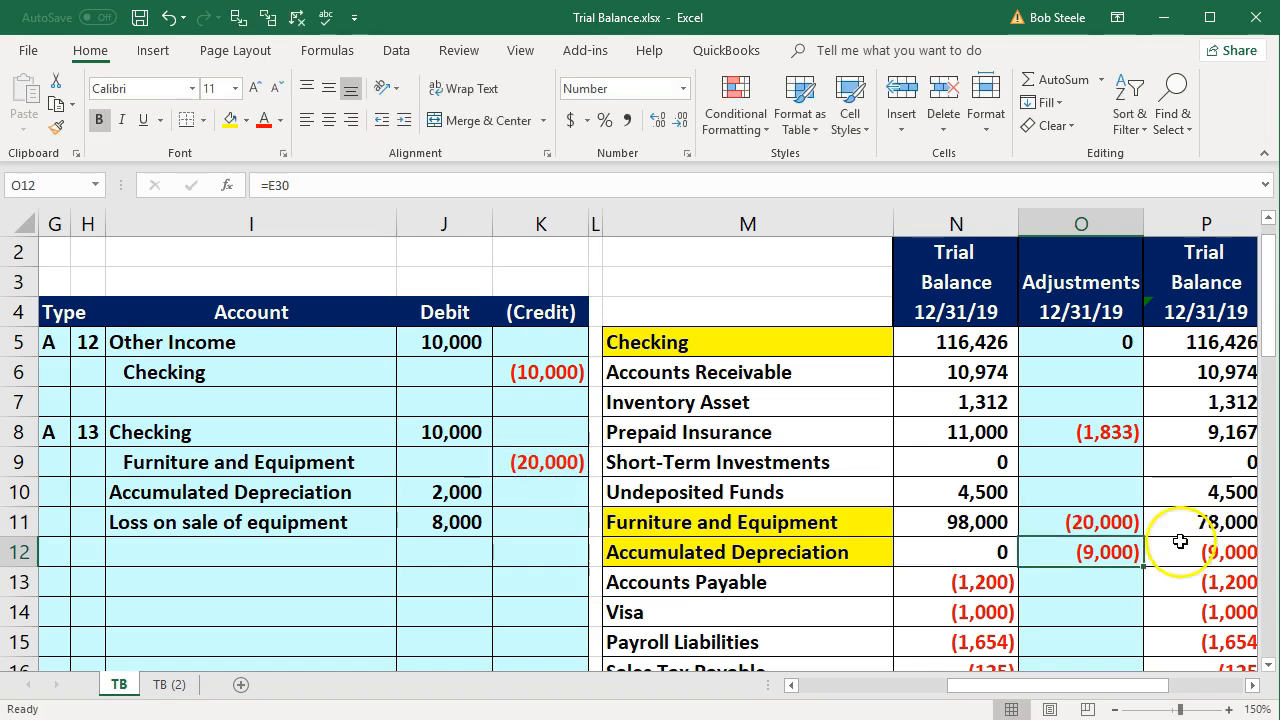
Post entry 13's Accumulated Depreciation debit by extending the Accumulated Depreciation adjustment formula in O12 to =E30+J10
left_click_drag(349, 491, 426, 491)
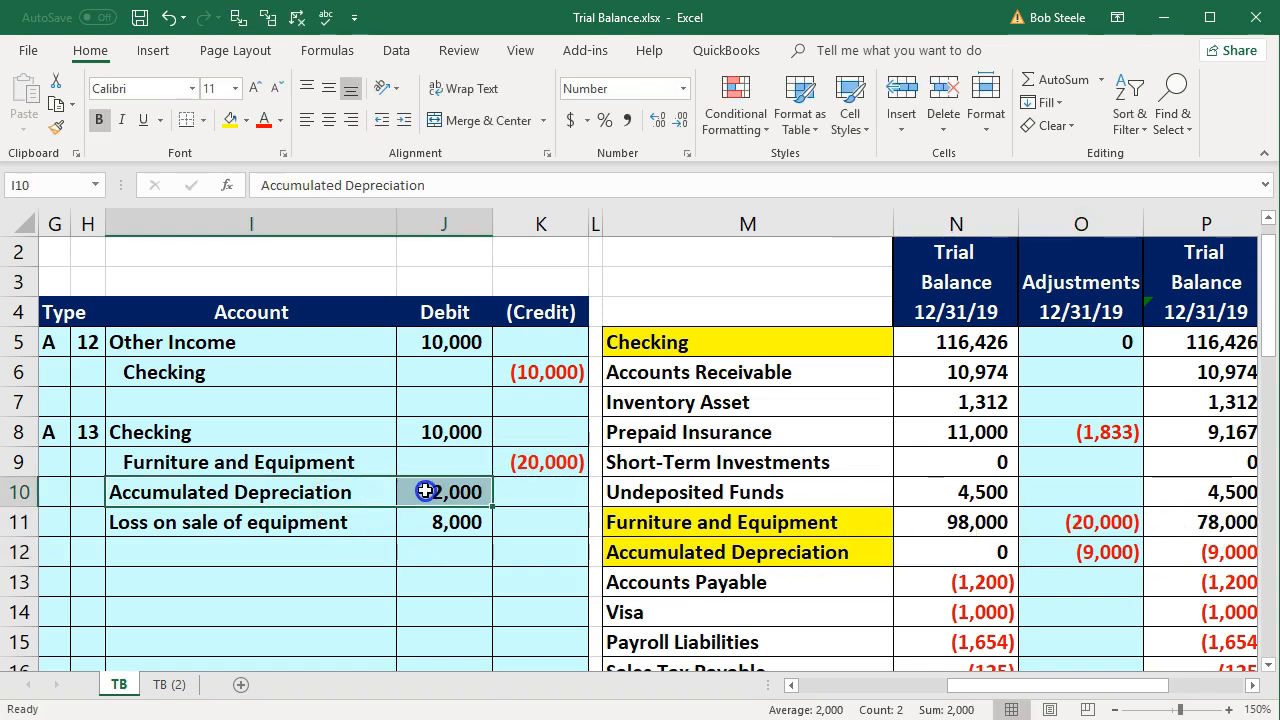
left_click(1073, 554)
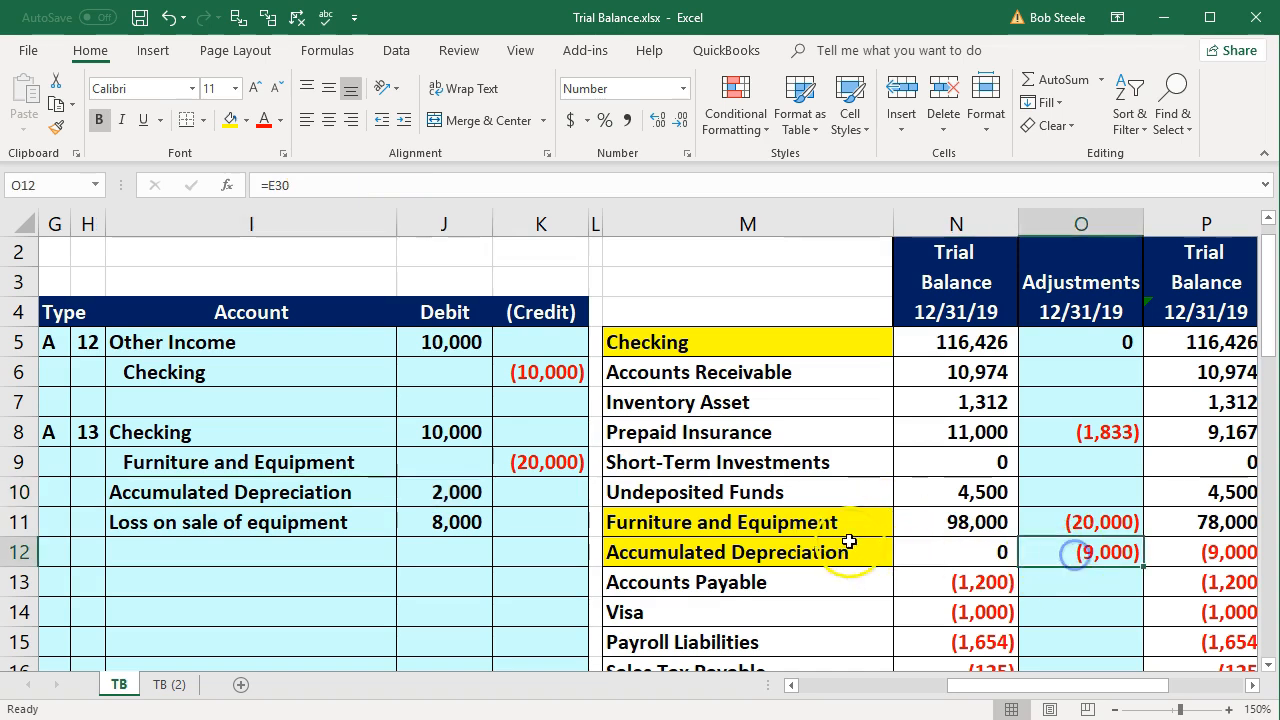
left_click(840, 545)
left_click(1068, 552)
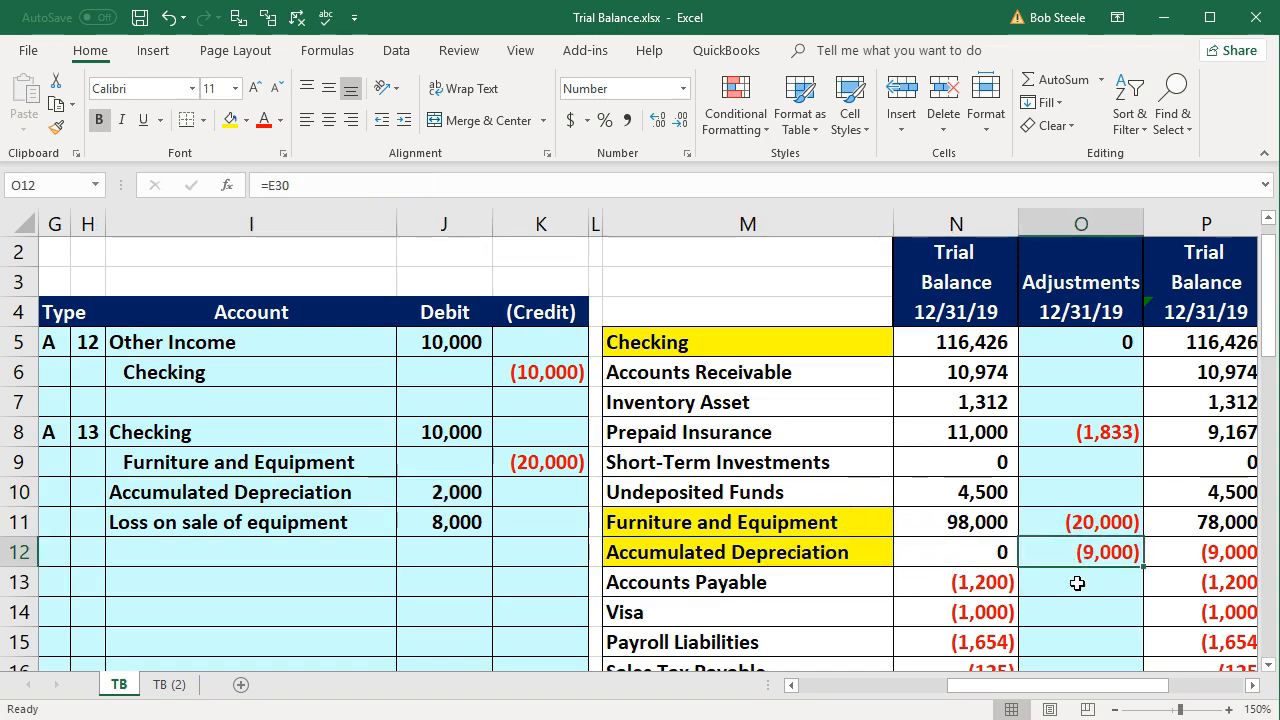
double_click(1076, 553)
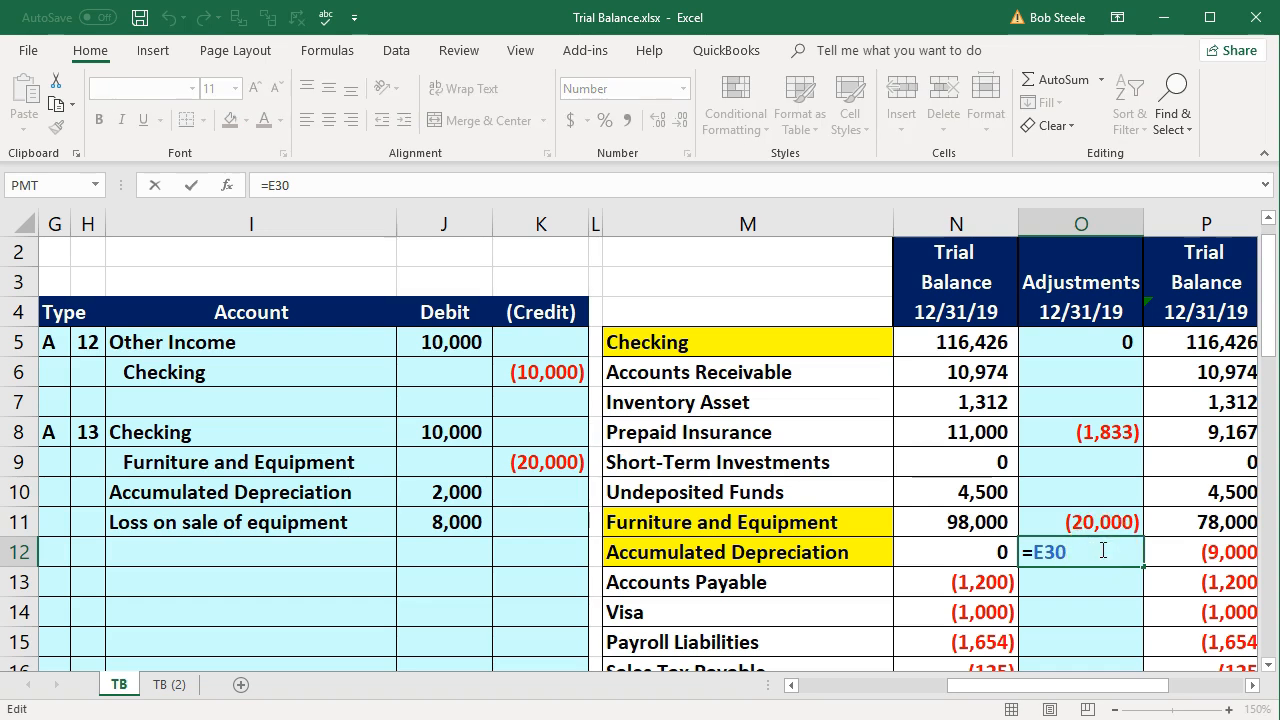
type("+")
left_click(462, 492)
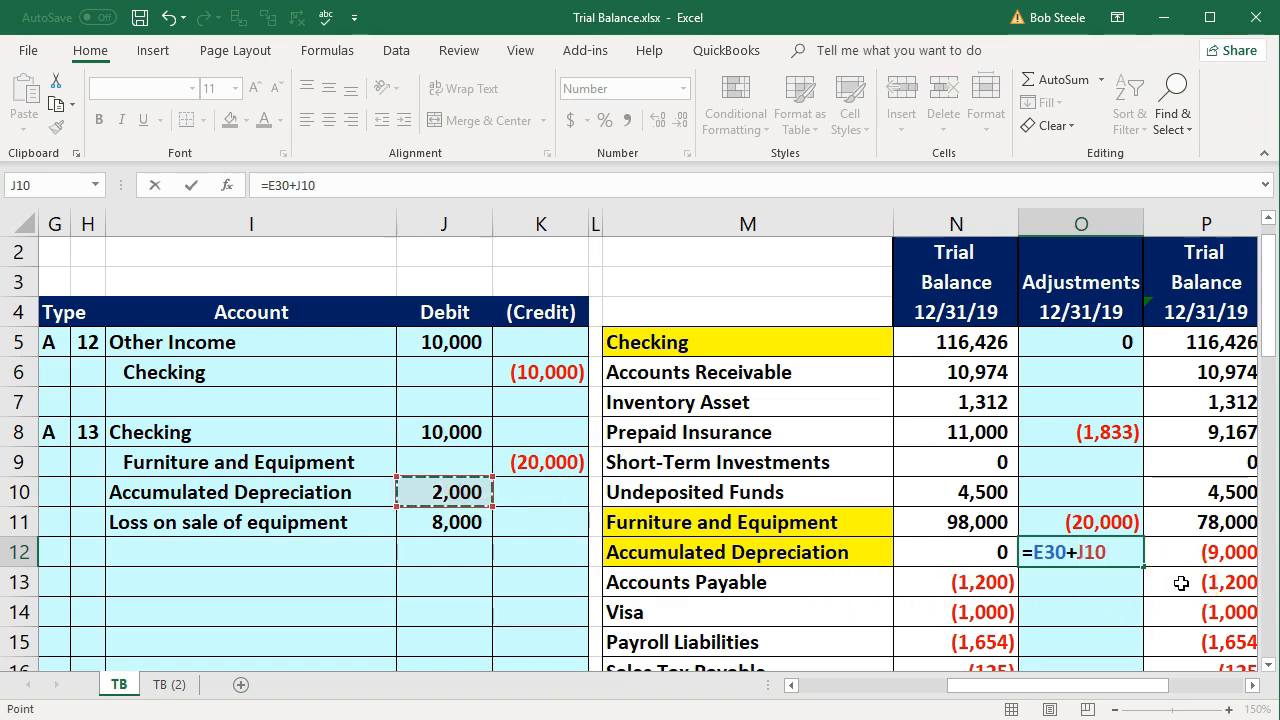
key("Return")
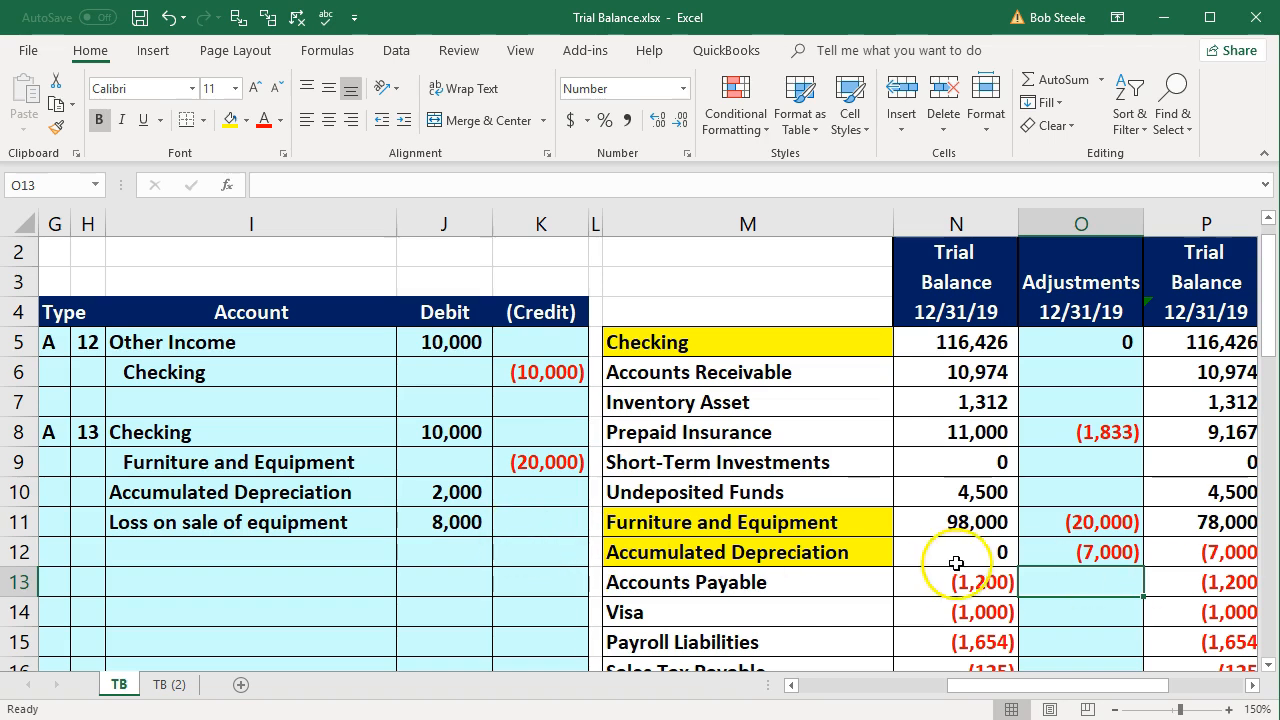
Post entry 13's Loss on sale of equipment debit to its trial balance adjustment in O41 with the formula =J11
scroll(1111, 584, "down", 9)
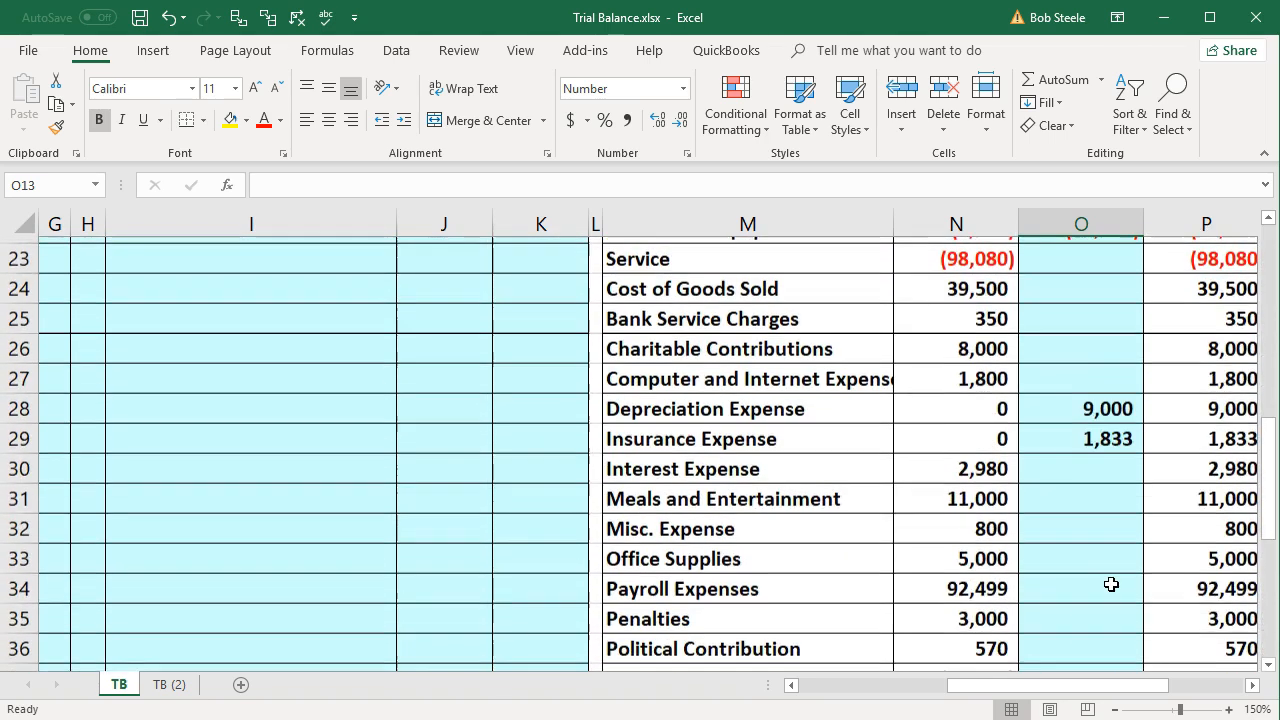
scroll(1111, 584, "down", 3)
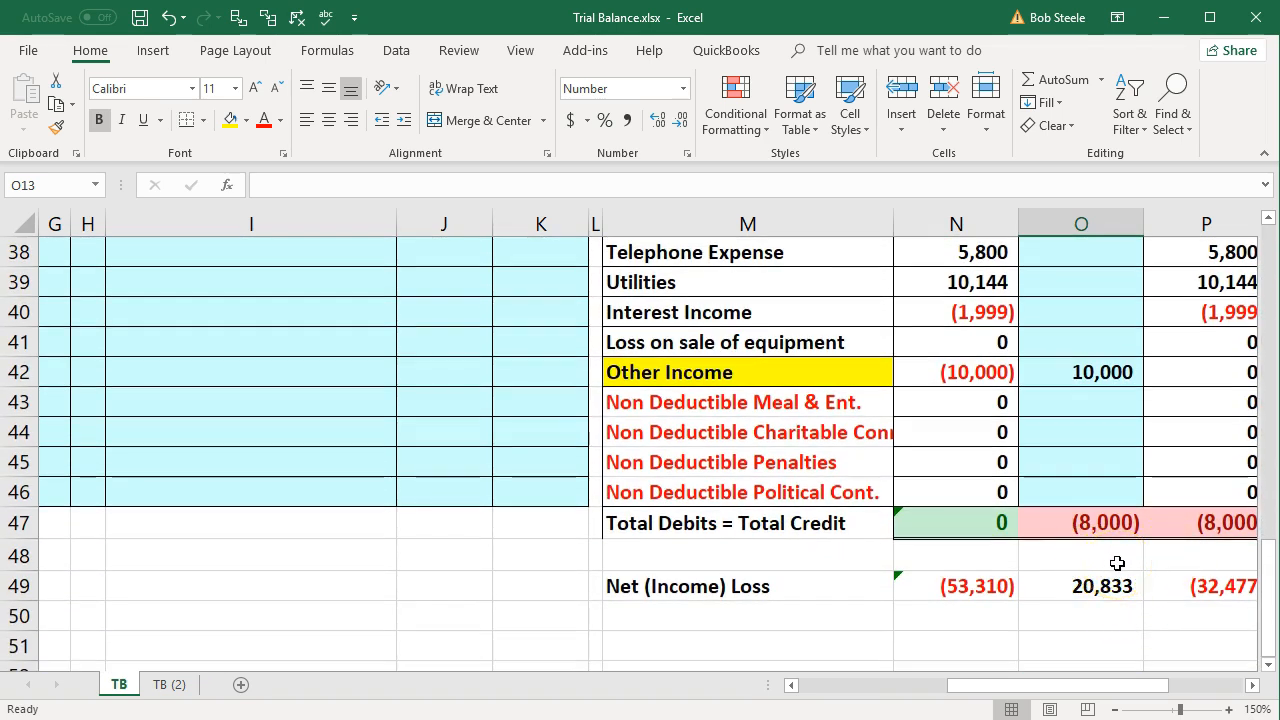
scroll(1117, 563, "up", 3)
left_click(1081, 433)
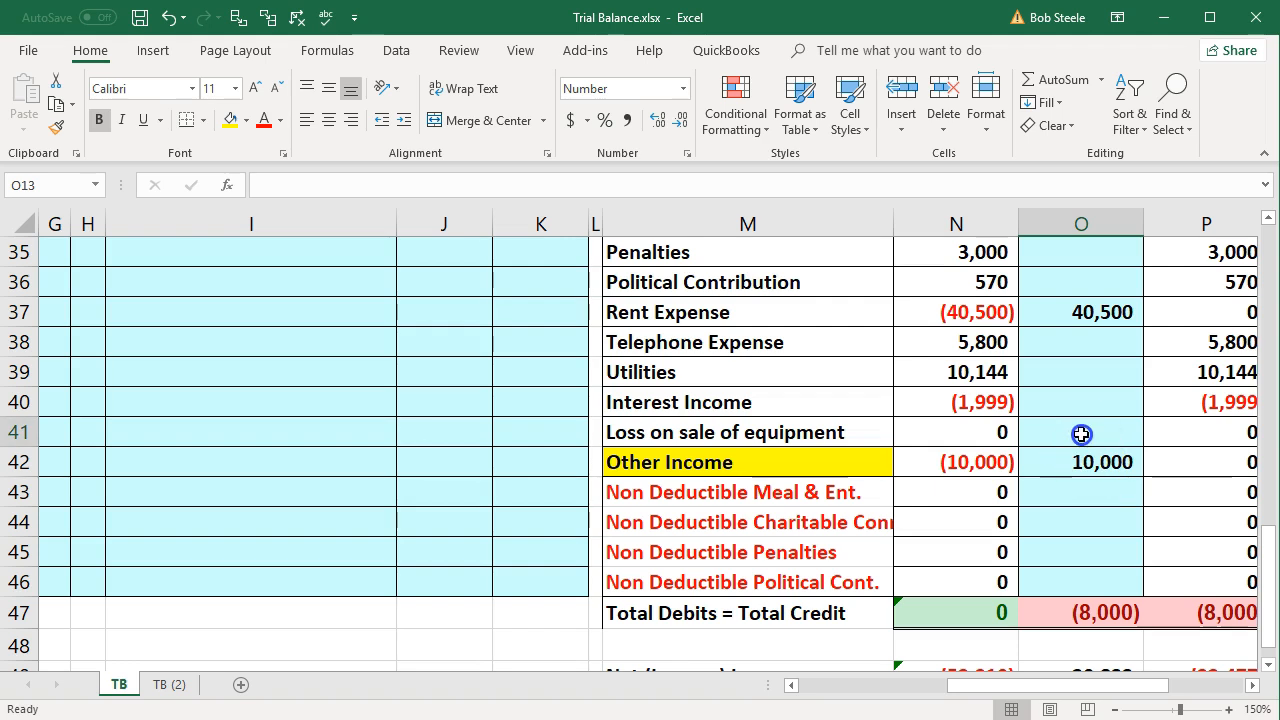
left_click(863, 438)
left_click(1070, 430)
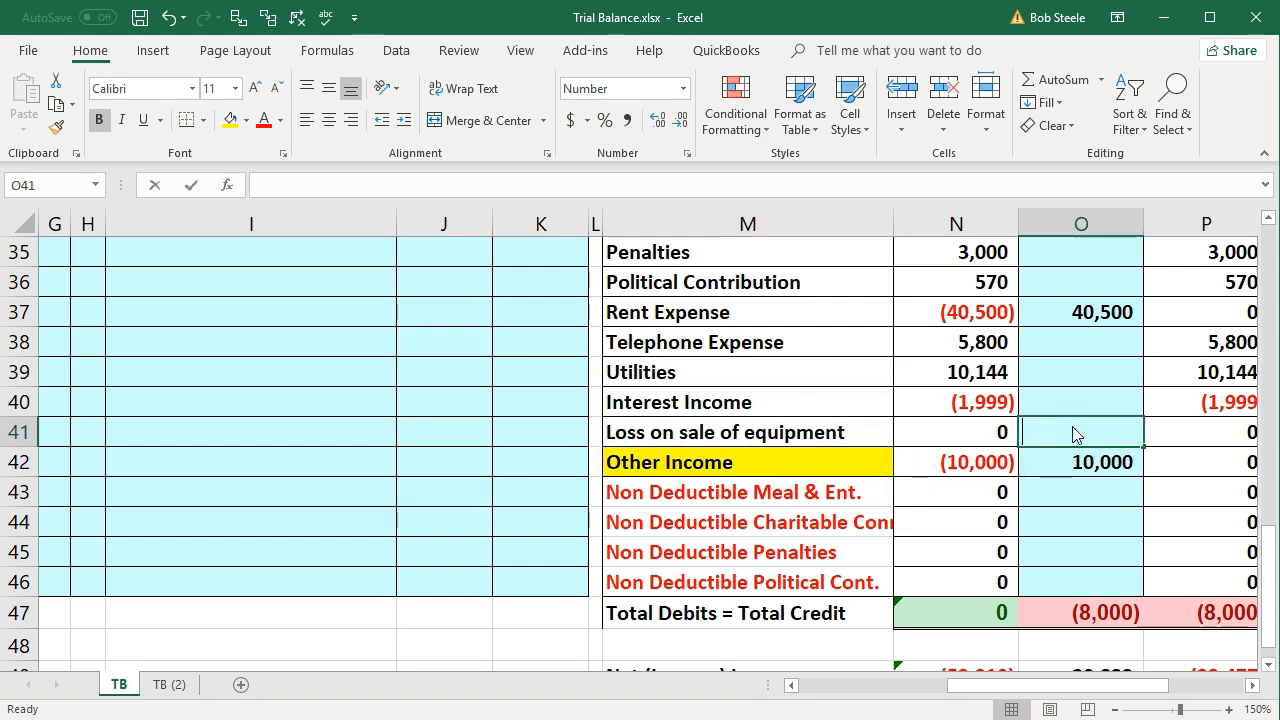
type("=")
key("Left")
key("Left")
key("Left")
key("Left")
key("Up")
key("Up")
key("Up")
key("Up")
key("Up")
key("Up")
key("Up")
key("Up")
key("Up")
key("Up")
key("Up")
key("Up")
key("Up")
key("Up")
key("Up")
key("Up")
key("Up")
key("Up")
key("Up")
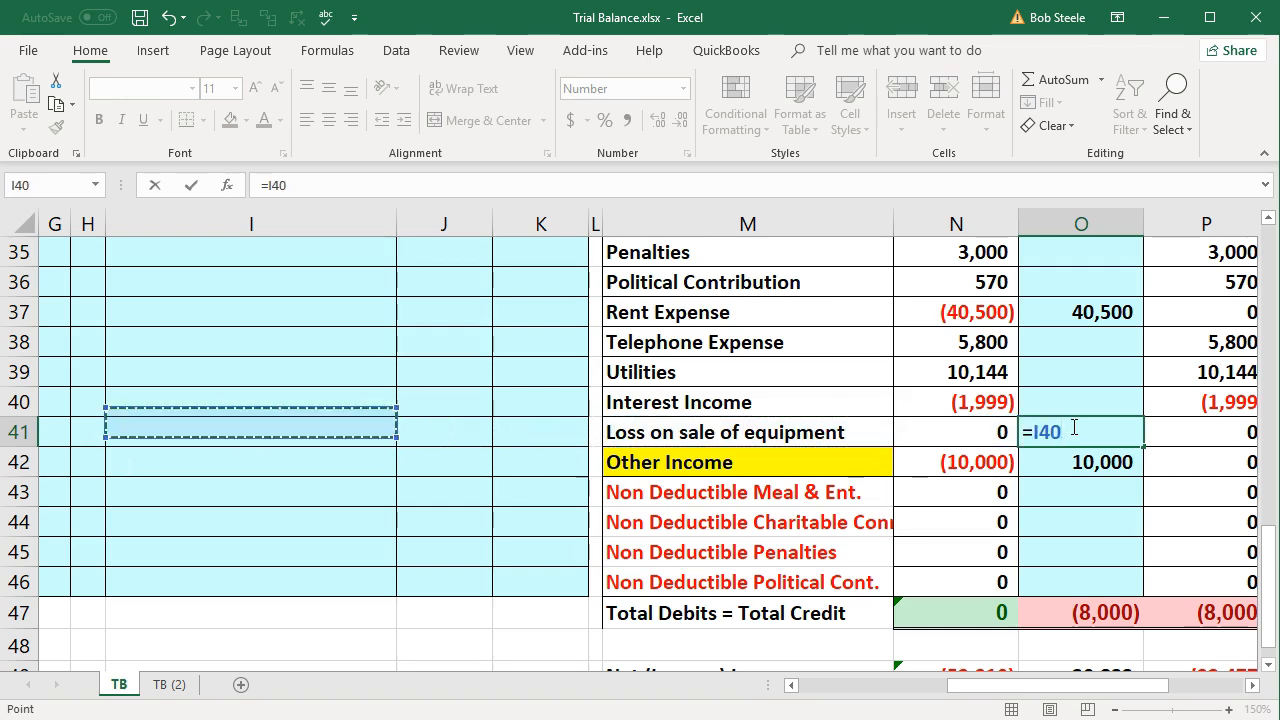
key("Up")
key("Up")
key("Up")
key("Up")
key("Up")
key("Up")
key("Up")
key("Up")
key("Up")
key("Up")
key("Up")
key("Up")
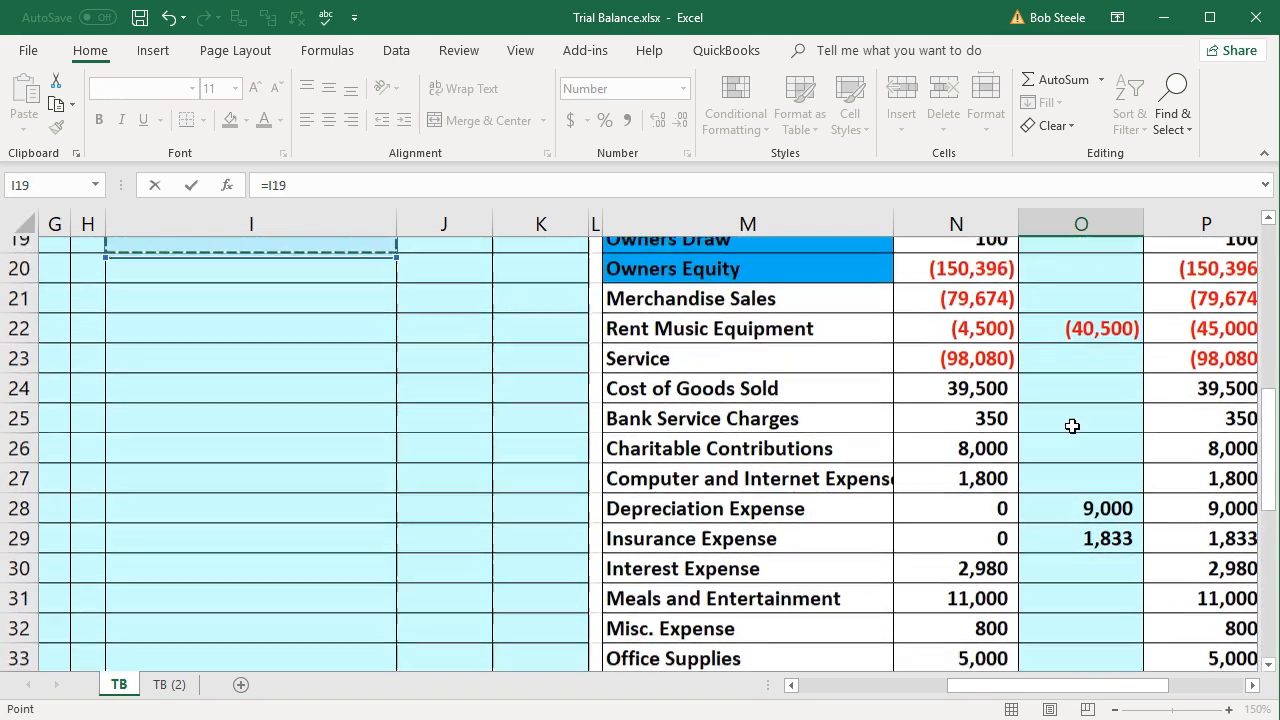
key("Up")
key("Up")
key("Down")
key("Down")
key("Down")
key("Right")
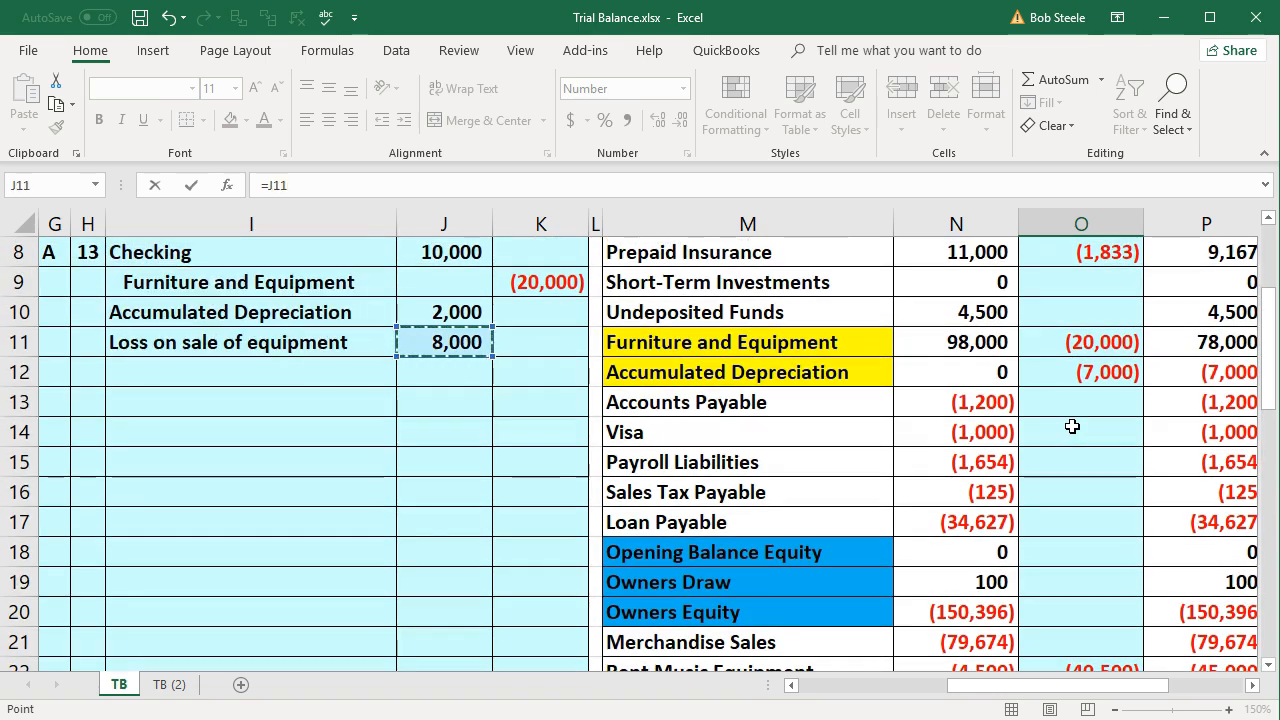
key("Escape")
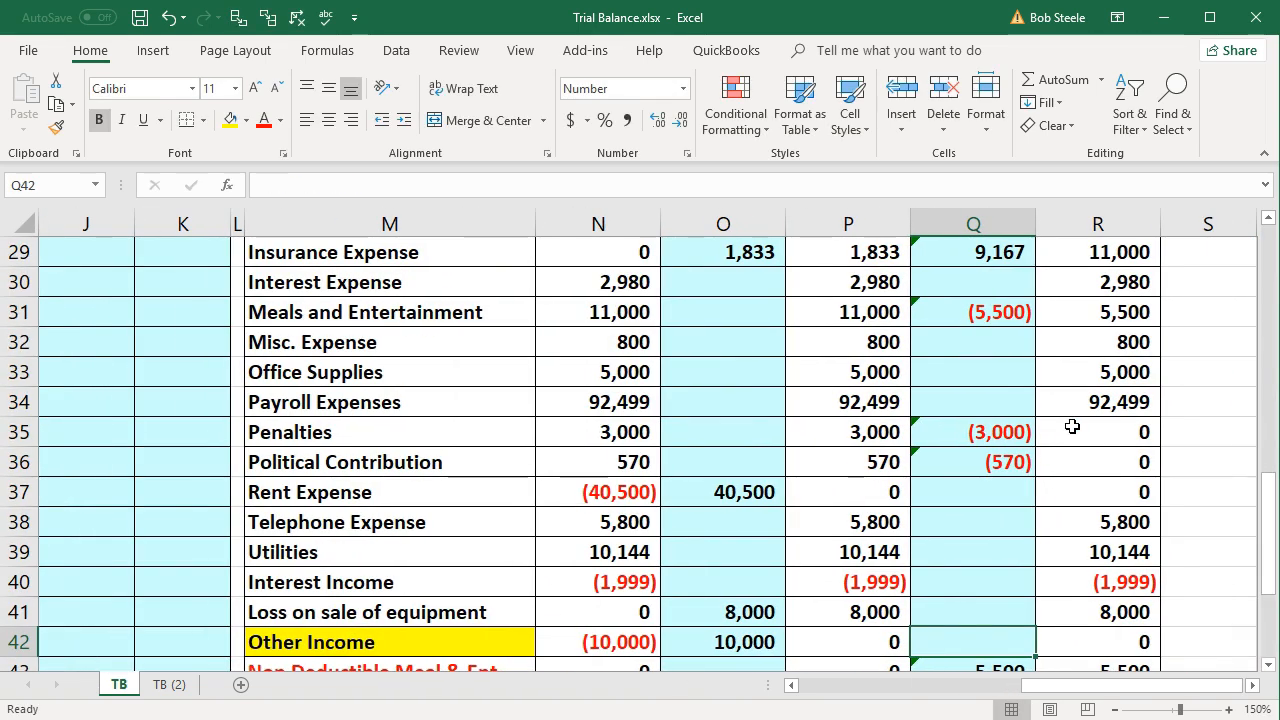
Check the Total Debits = Total Credit formula in N47 and the Net (Income) Loss formulas in N49, O49 and P49
scroll(1072, 427, "down", 3)
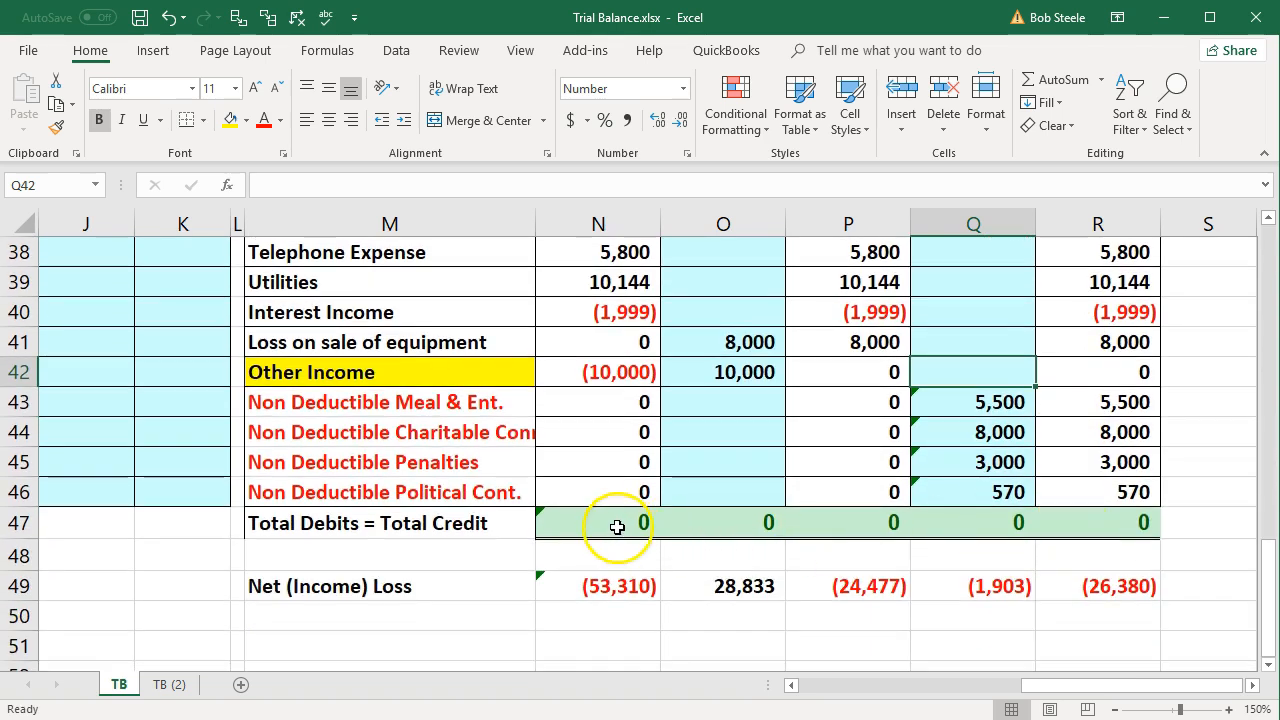
double_click(617, 527)
key("Return")
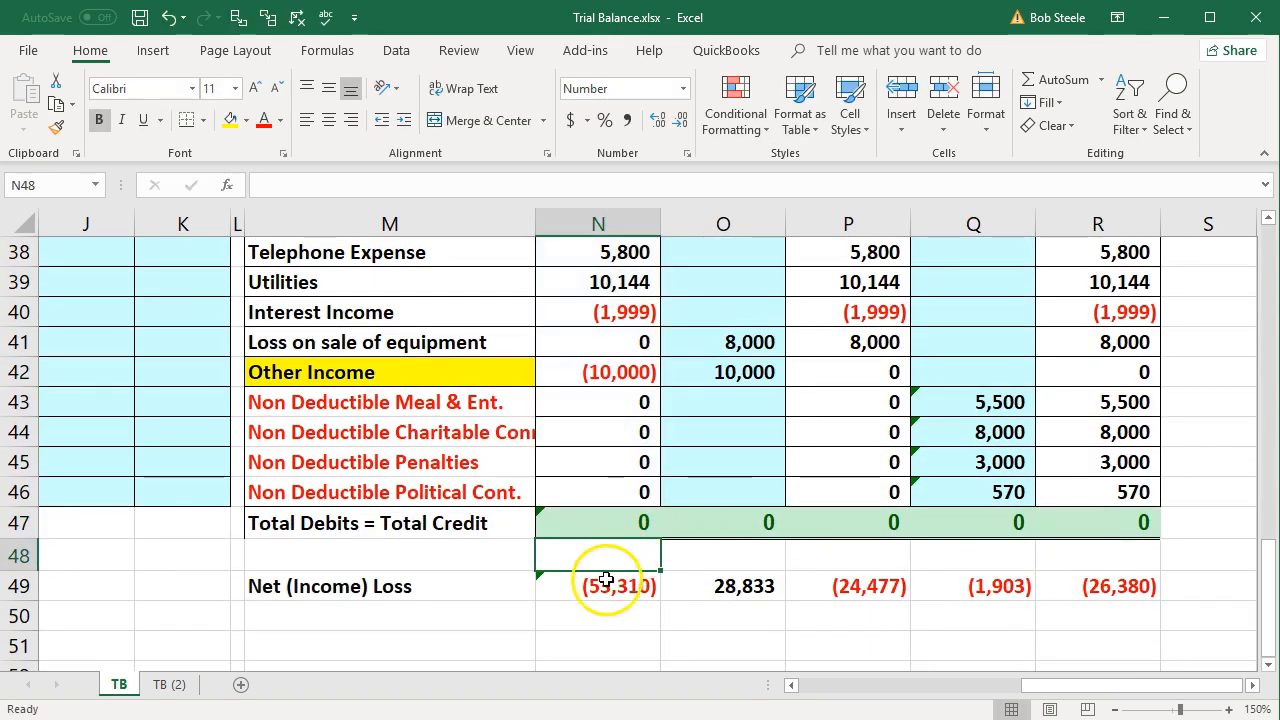
double_click(606, 580)
scroll(606, 580, "up", 3)
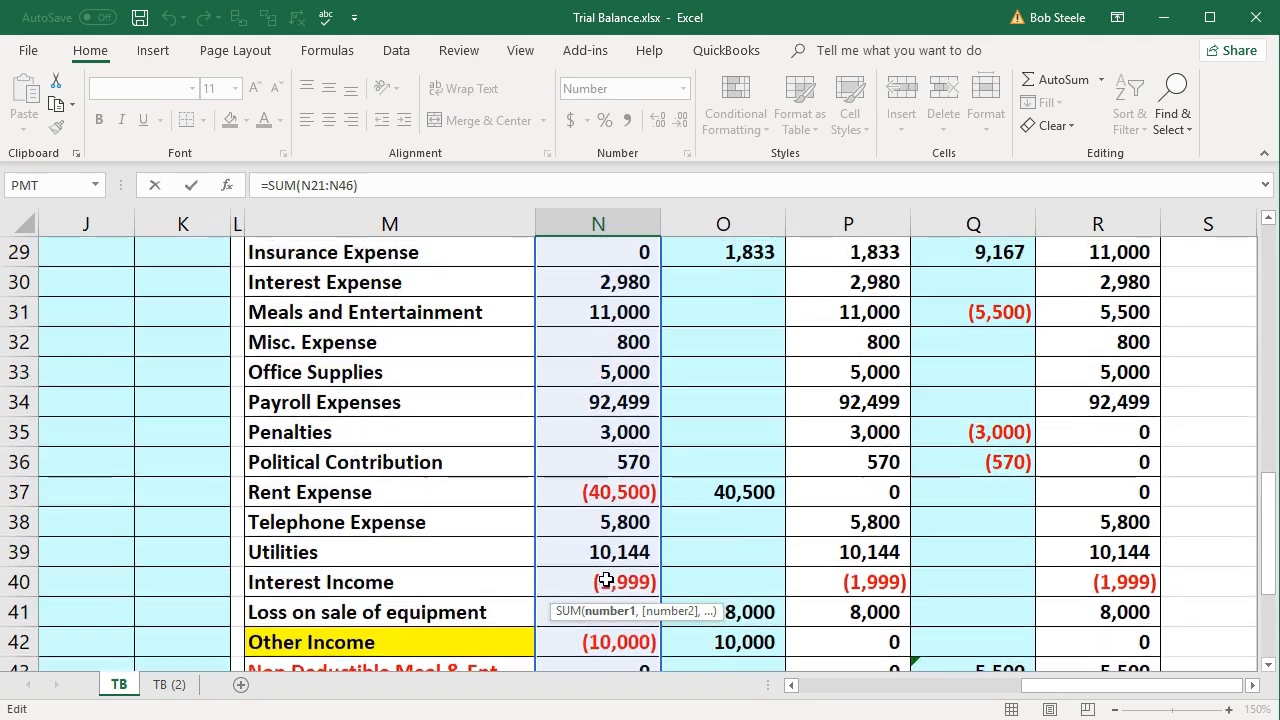
scroll(606, 580, "up", 3)
key("Return")
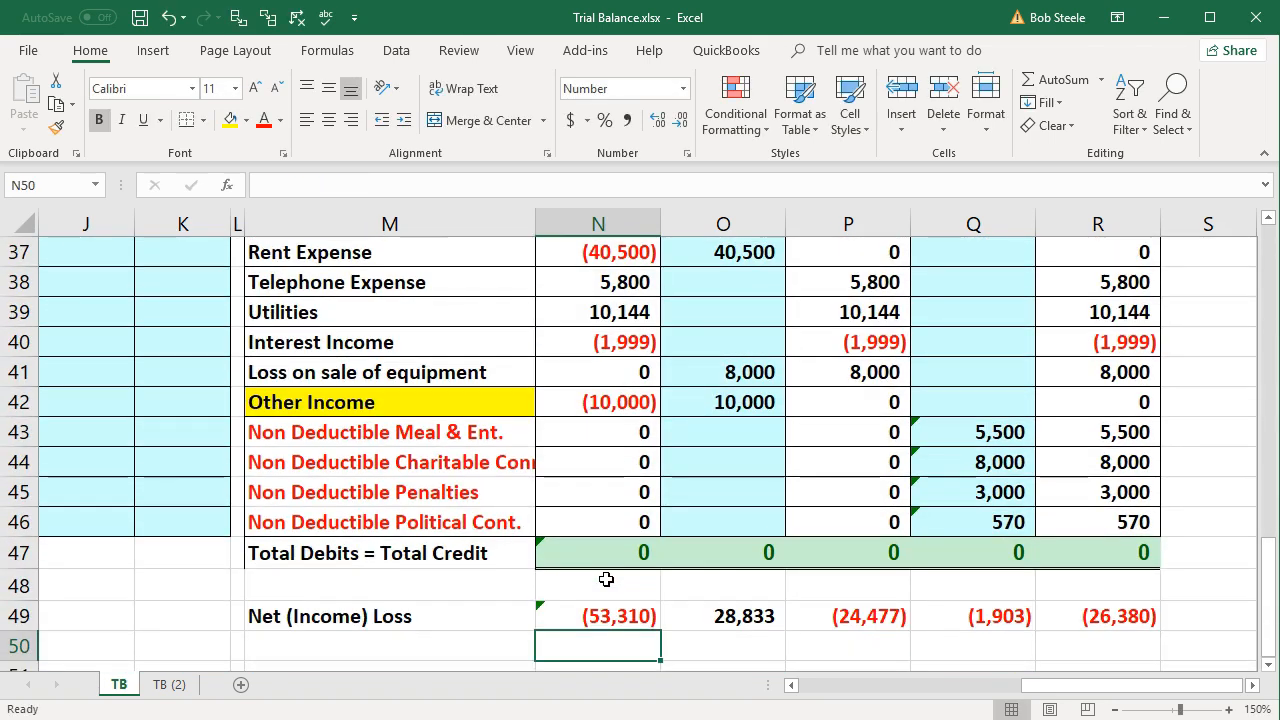
double_click(720, 612)
scroll(720, 611, "up", 6)
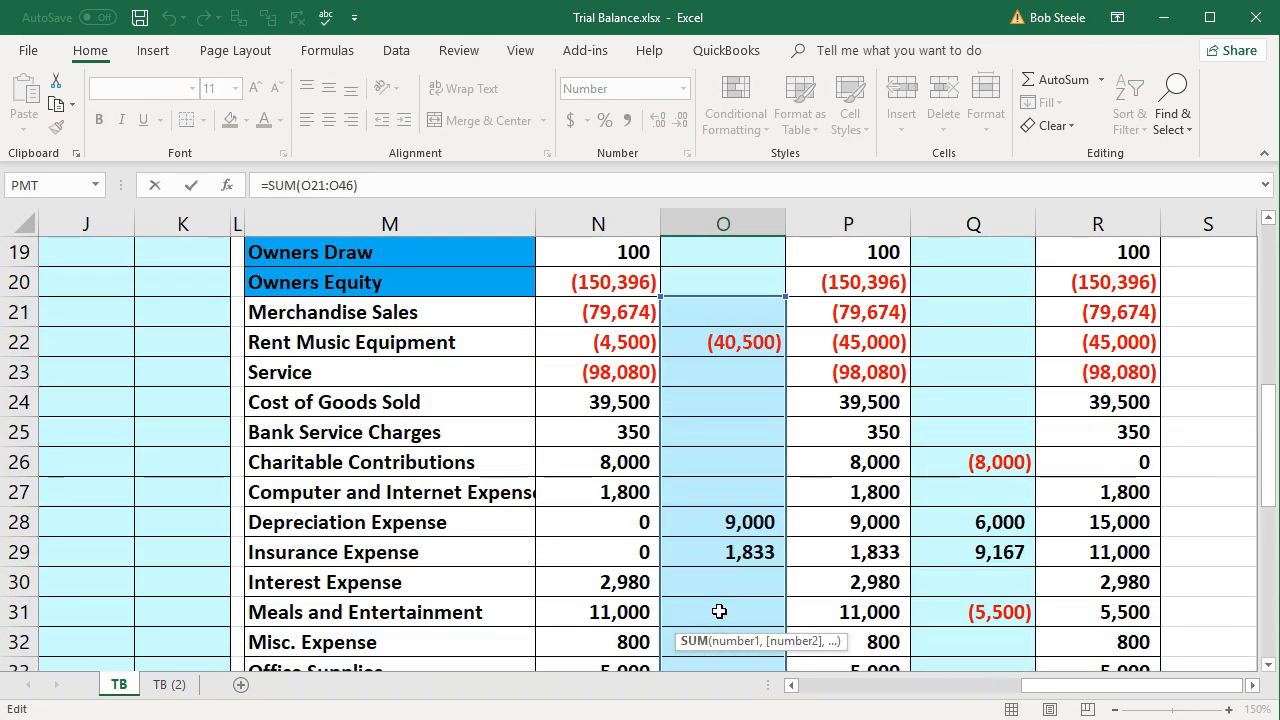
key("Return")
double_click(845, 616)
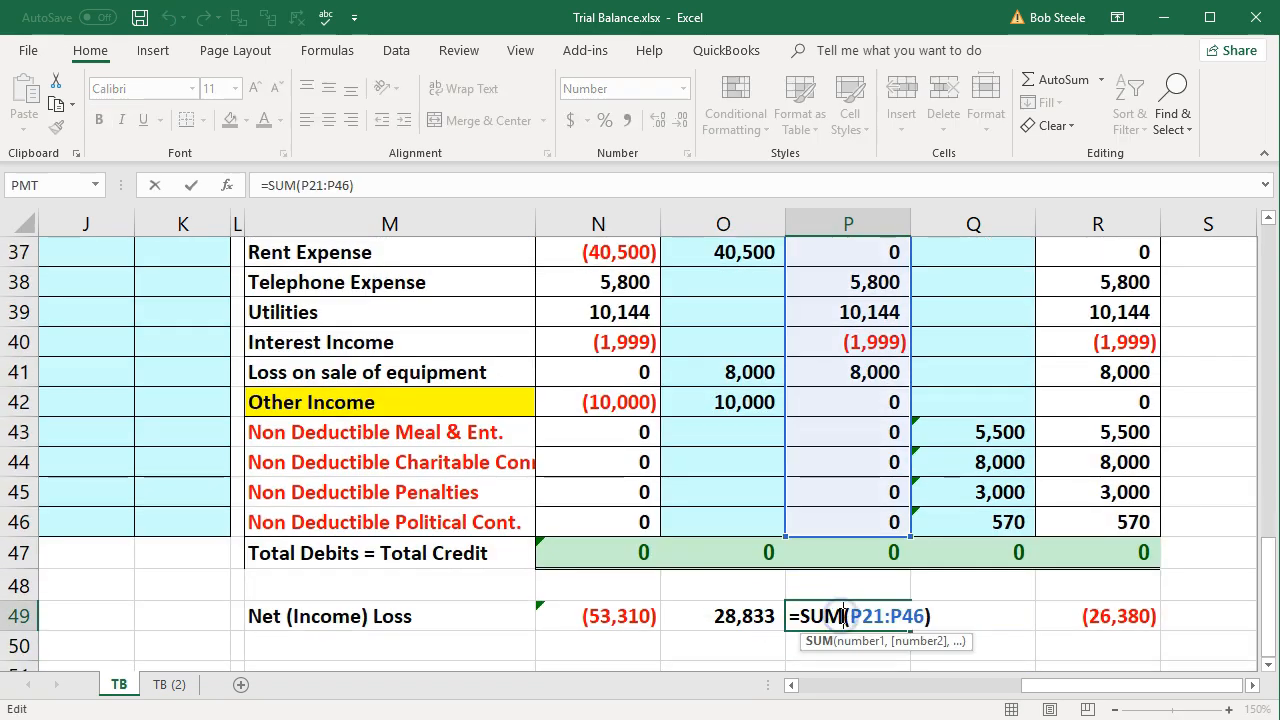
key("Return")
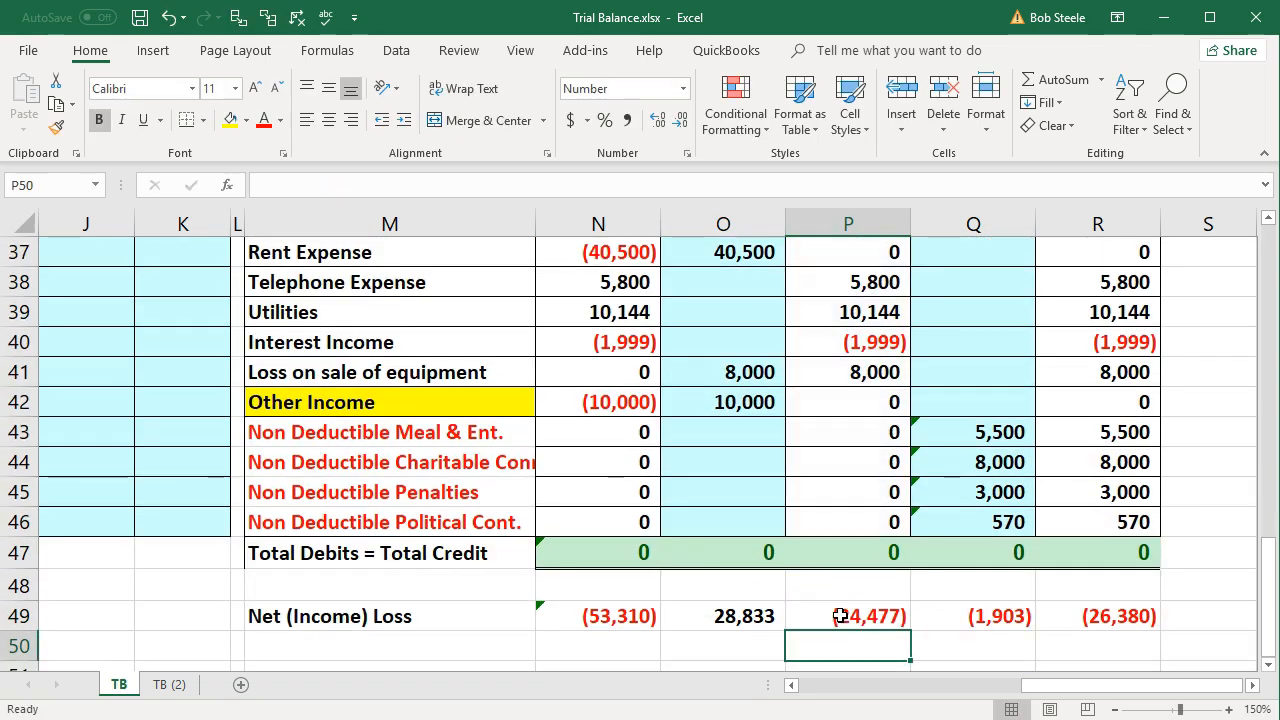
Compare the Other Income balance and adjustment in N42 and O42 with the Loss on sale of equipment adjustment in O41
left_click(735, 405)
left_click(590, 403)
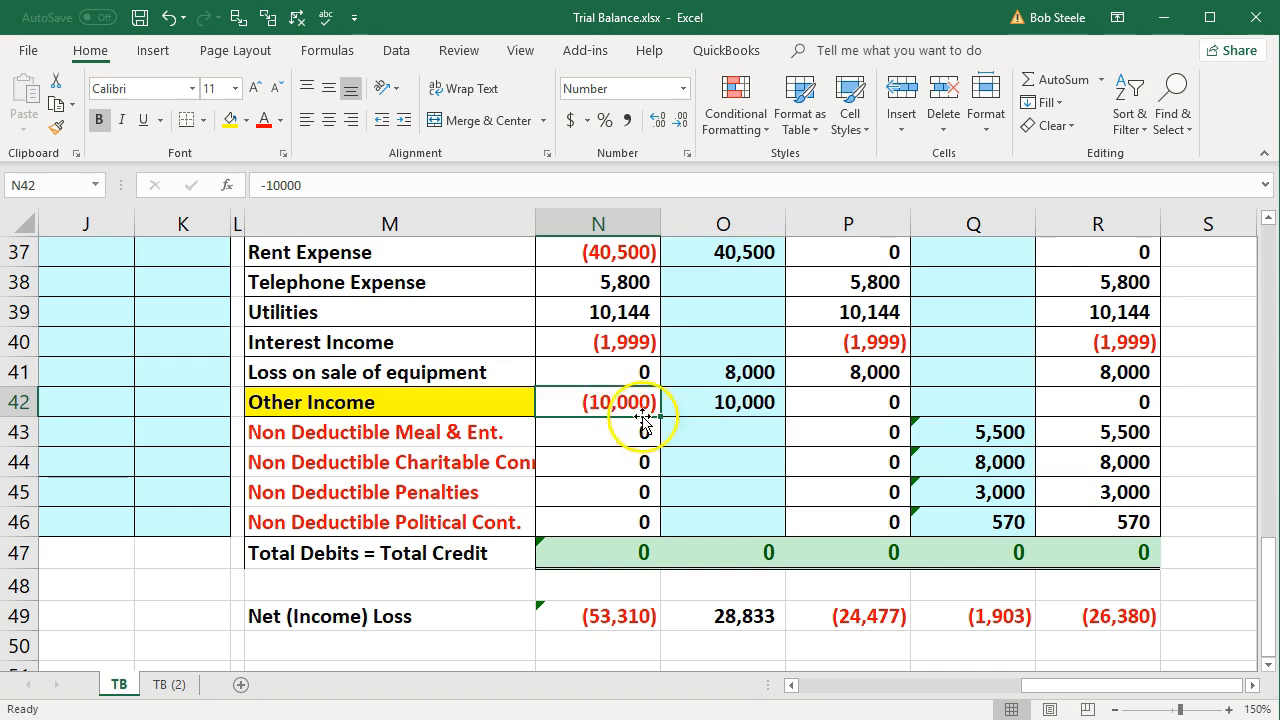
left_click(724, 375)
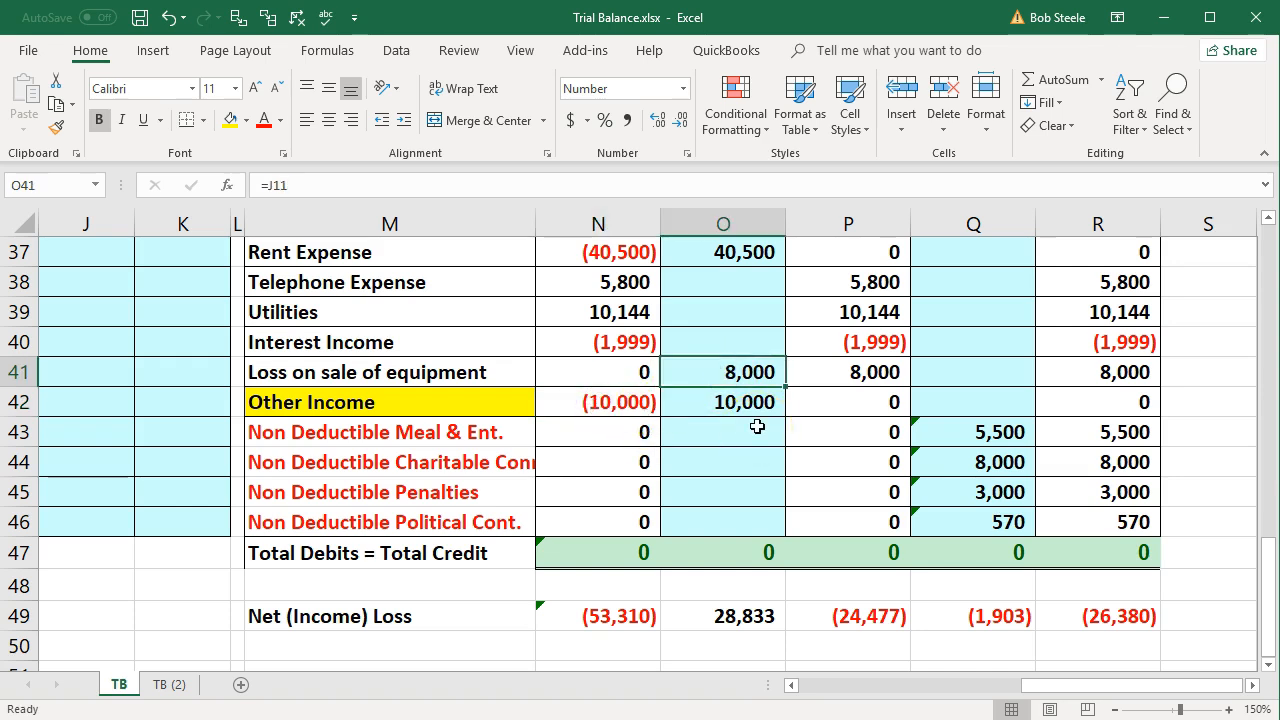
left_click_drag(745, 376, 735, 400)
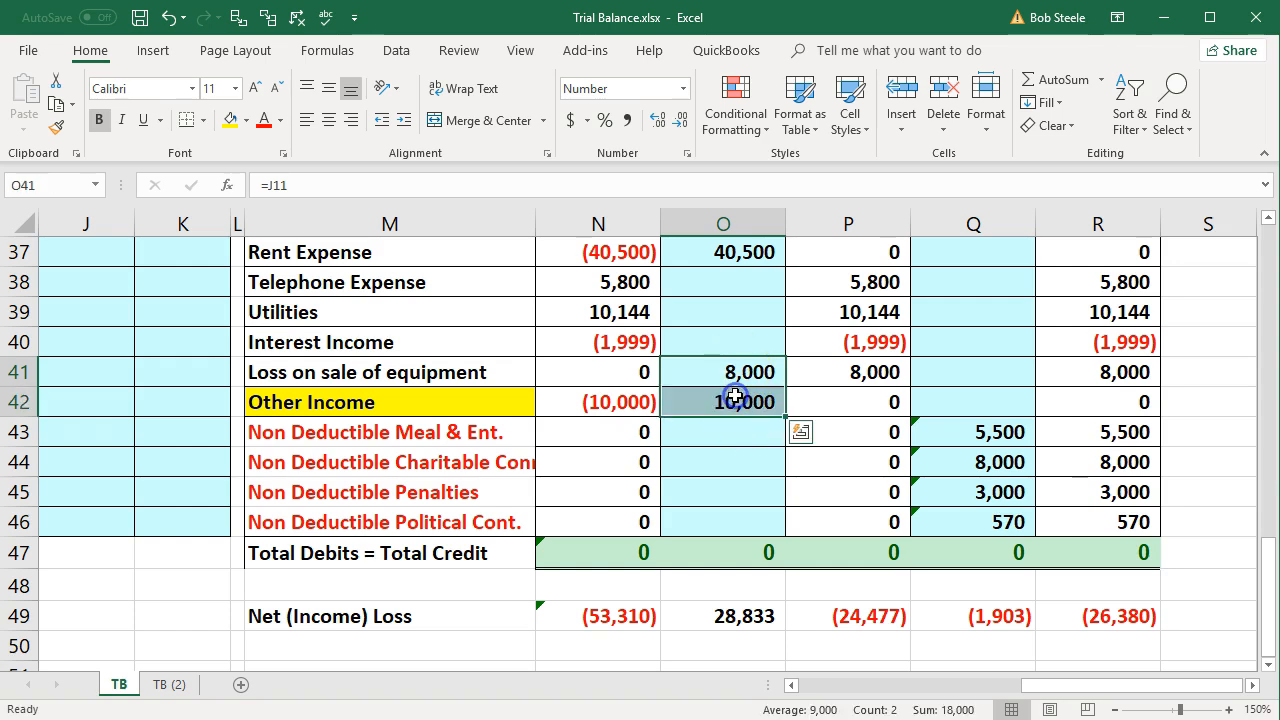
left_click(737, 450)
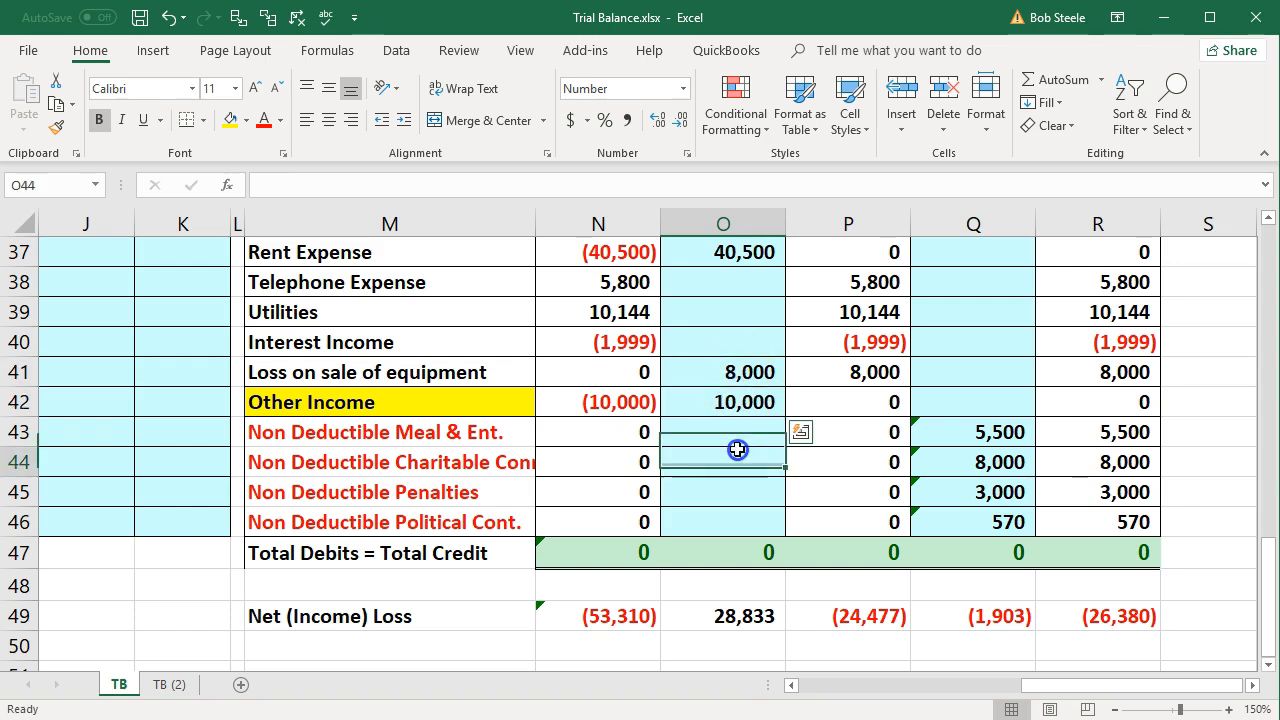
left_click(728, 372)
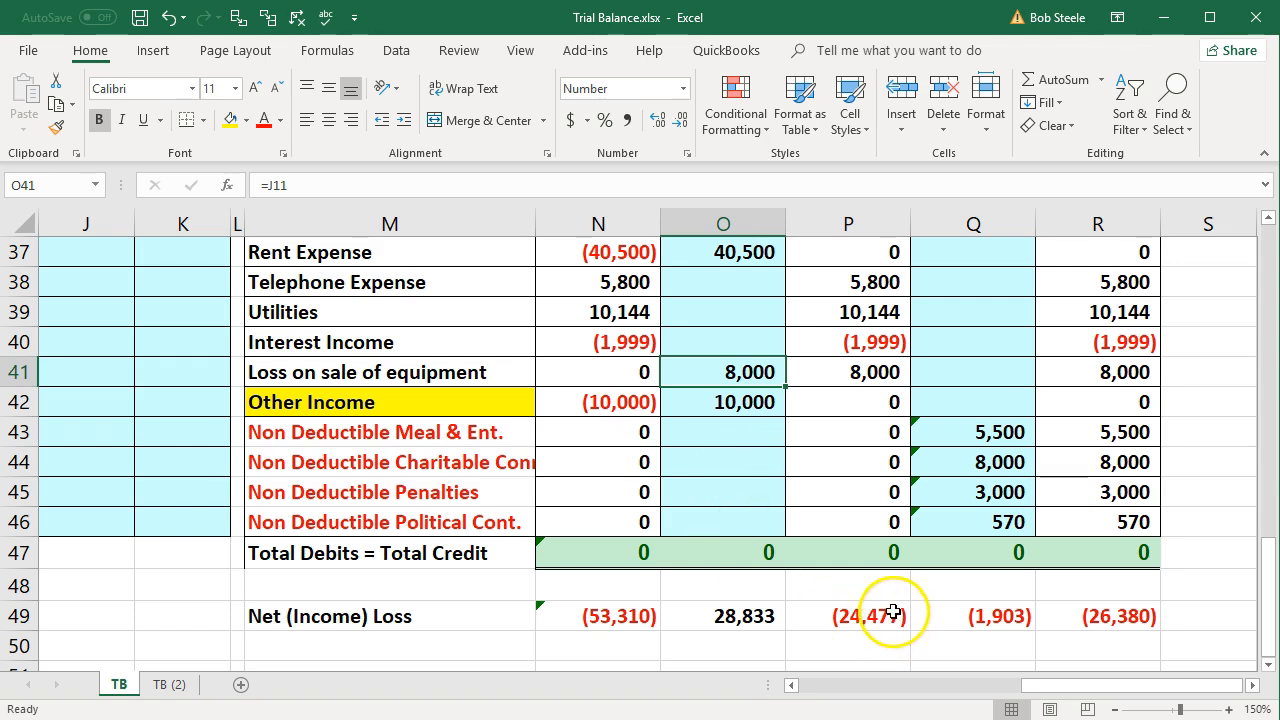
Review the account, debit and credit lines of journal entries 12 and 13, including the Accumulated Depreciation line
scroll(890, 610, "up", 2)
scroll(893, 609, "up", 3)
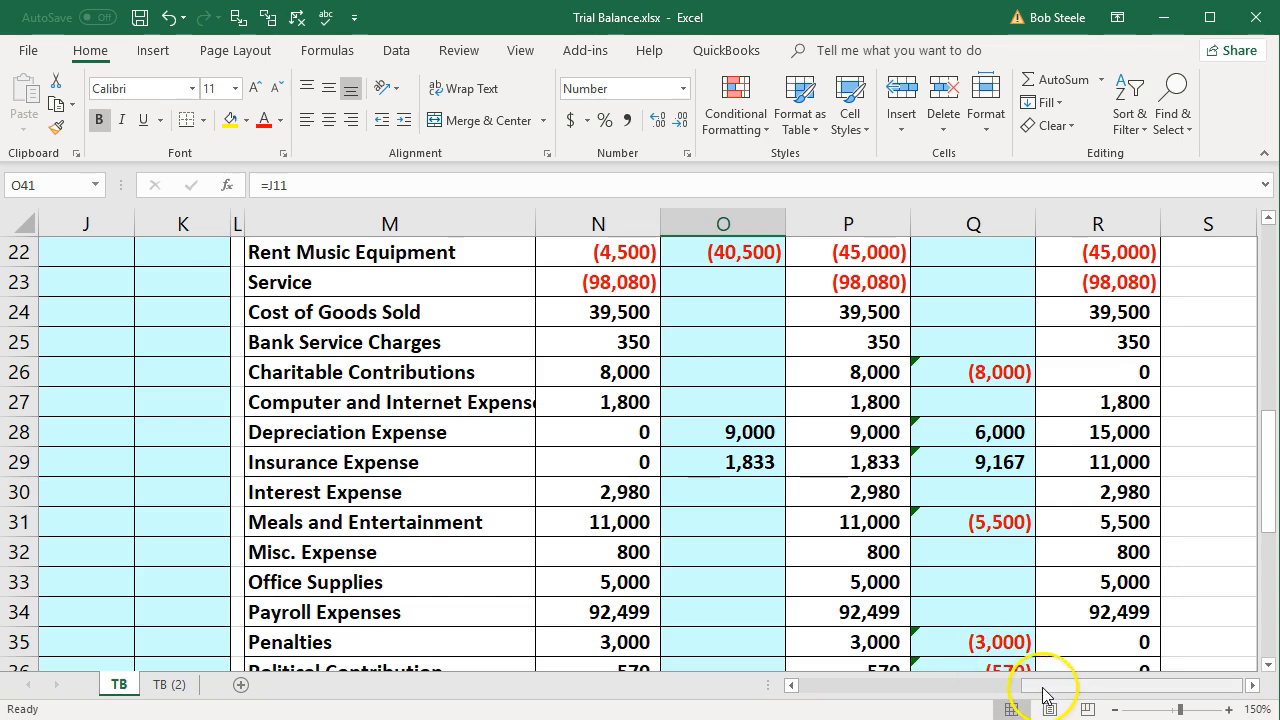
left_click_drag(1040, 686, 857, 668)
scroll(700, 640, "up", 7)
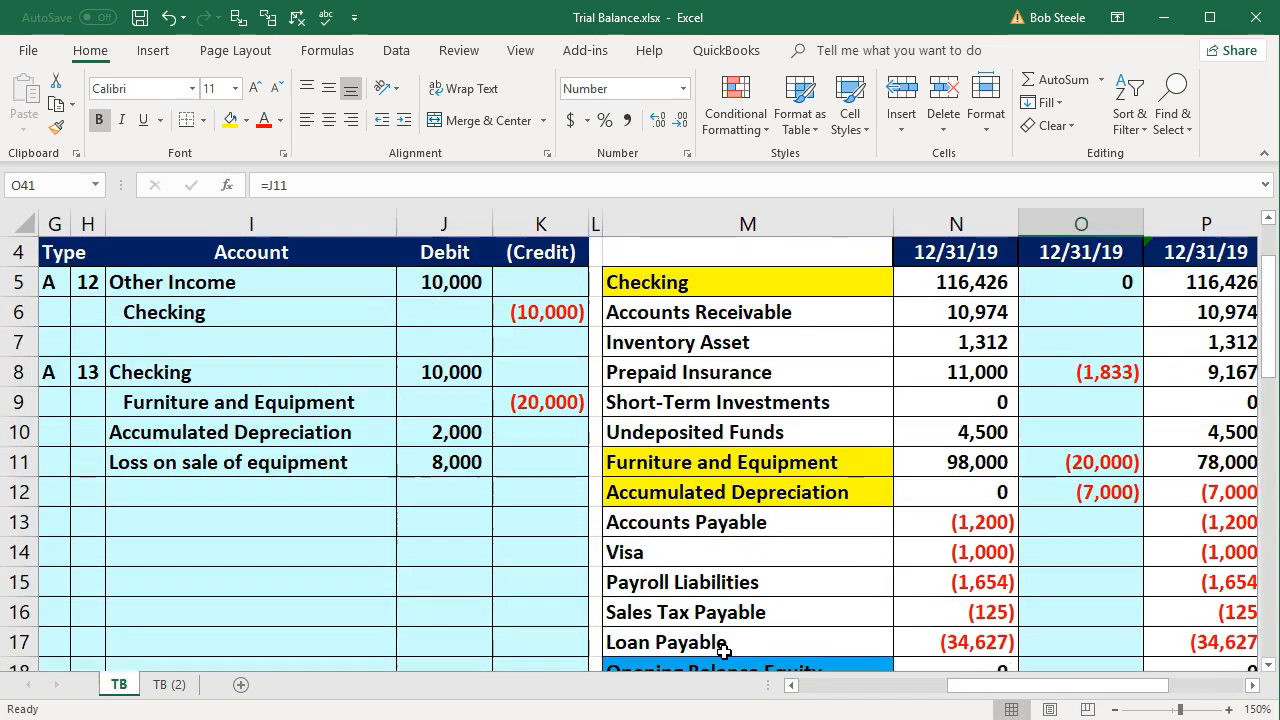
left_click(408, 520)
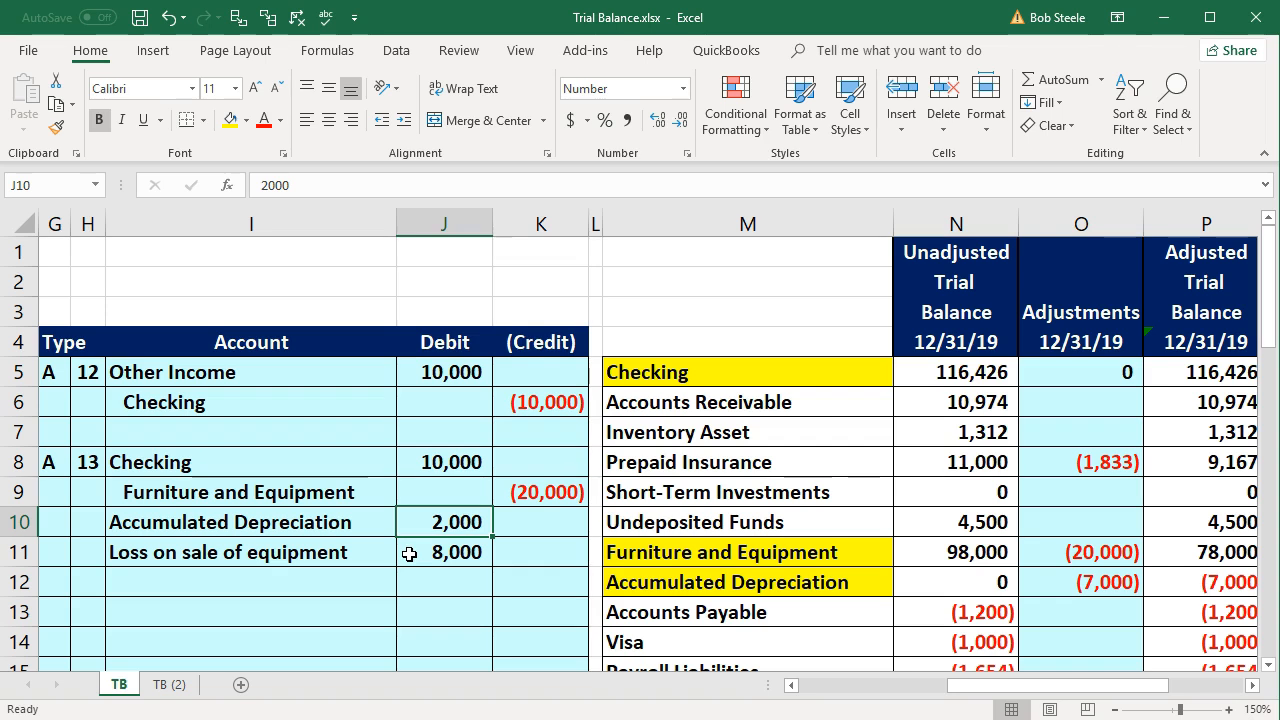
left_click_drag(336, 370, 536, 397)
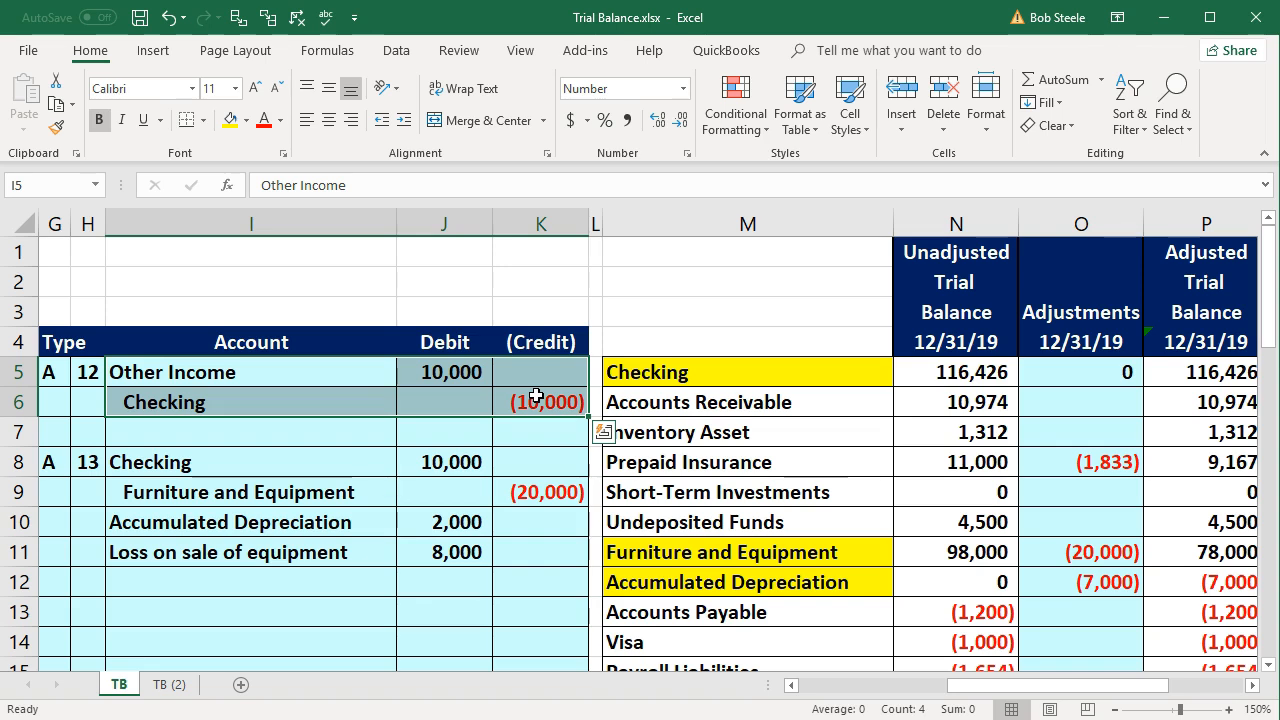
left_click_drag(334, 468, 502, 542)
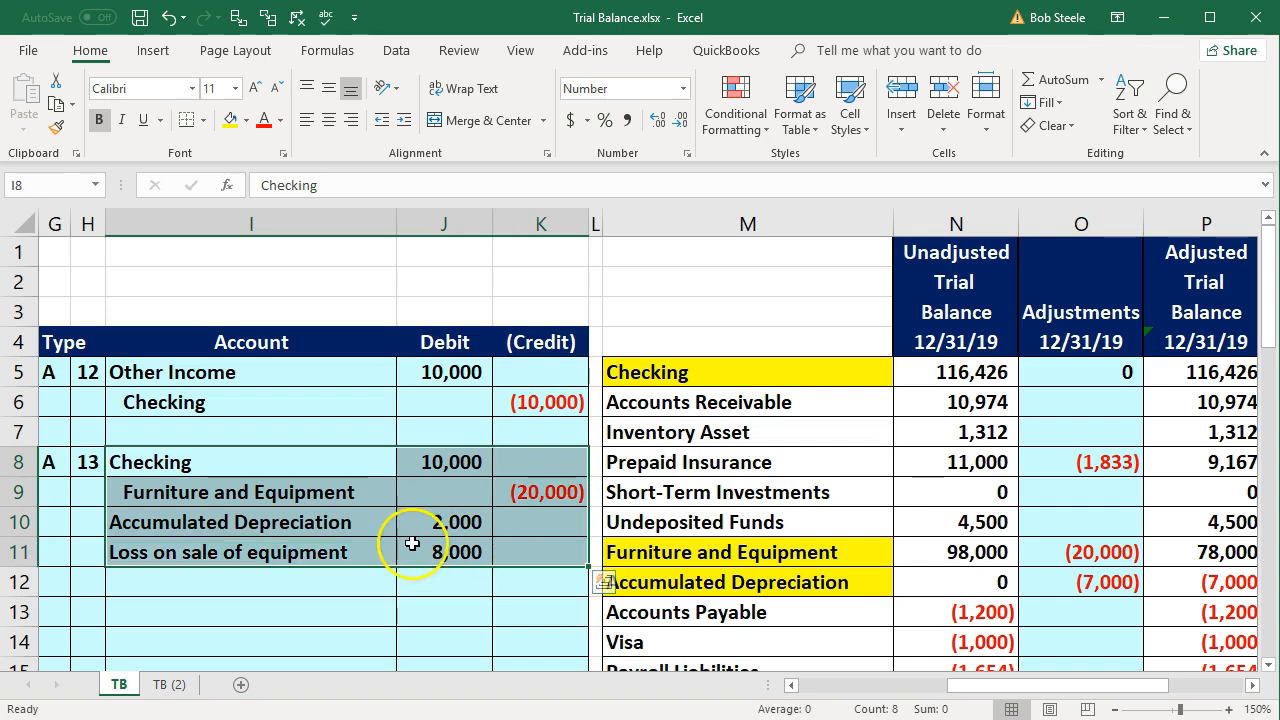
left_click(370, 525)
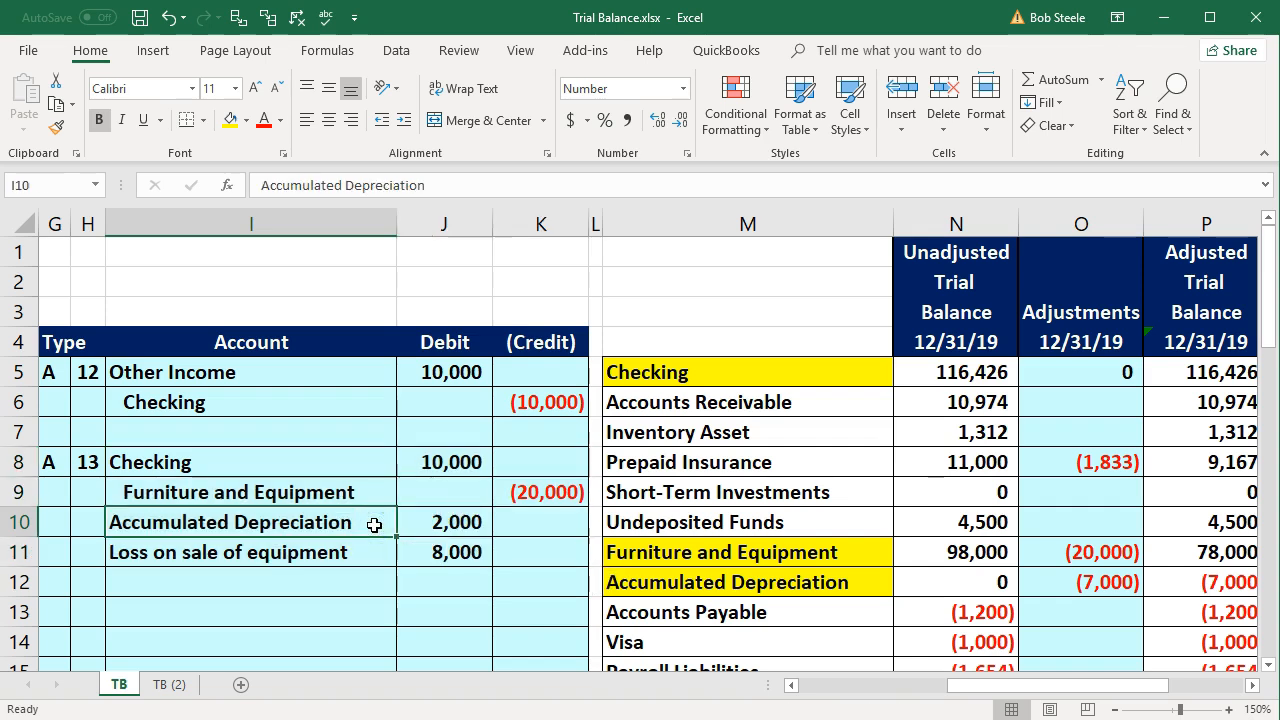